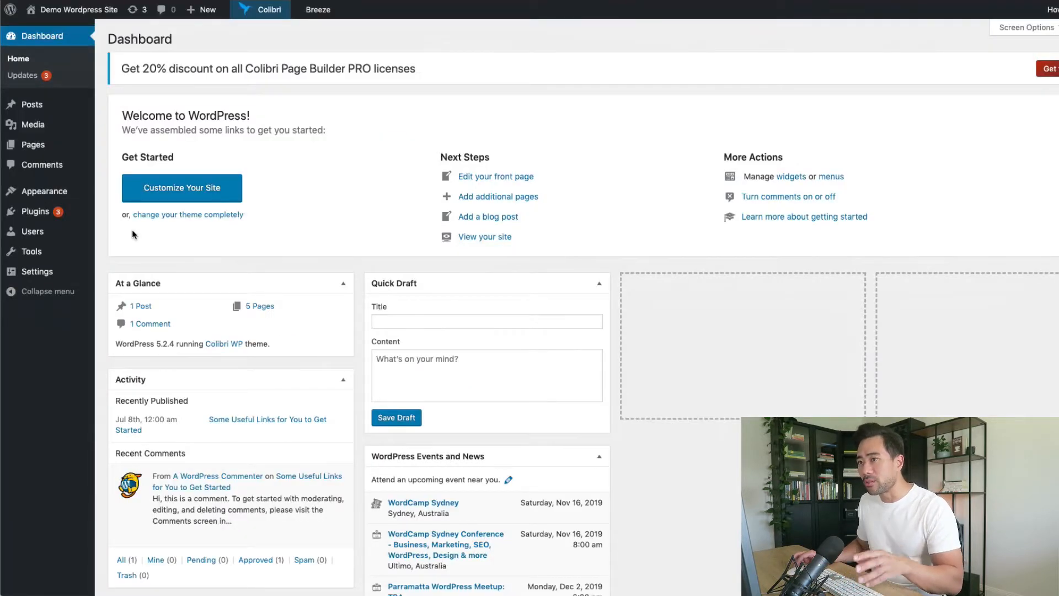
Search the plugin directory for "sumo", and install and activate the Sumo – Boost Conversion and Sales plugin.
mouse_move(60, 191)
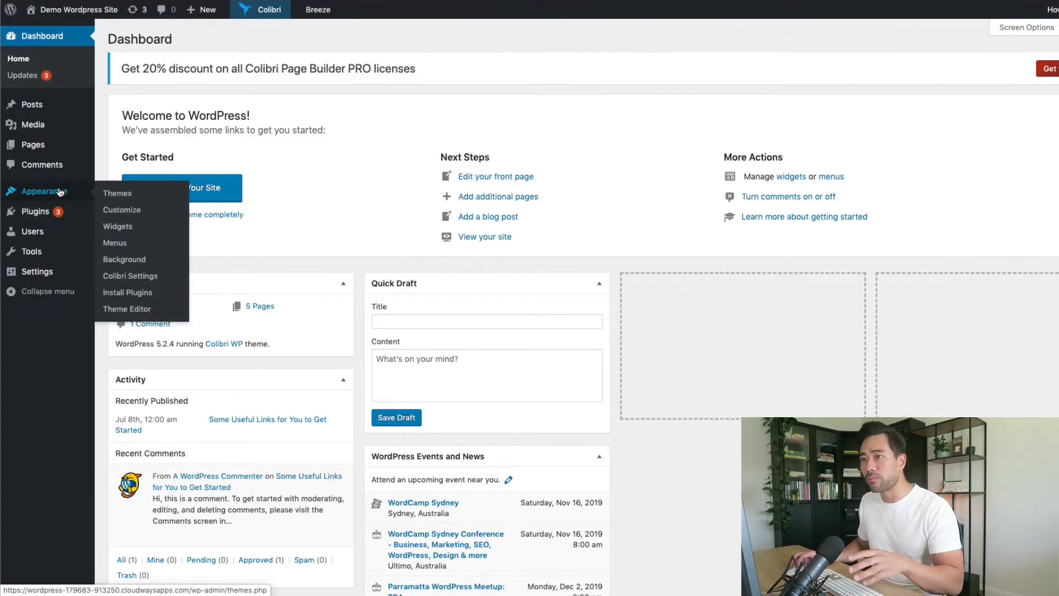
mouse_move(40, 218)
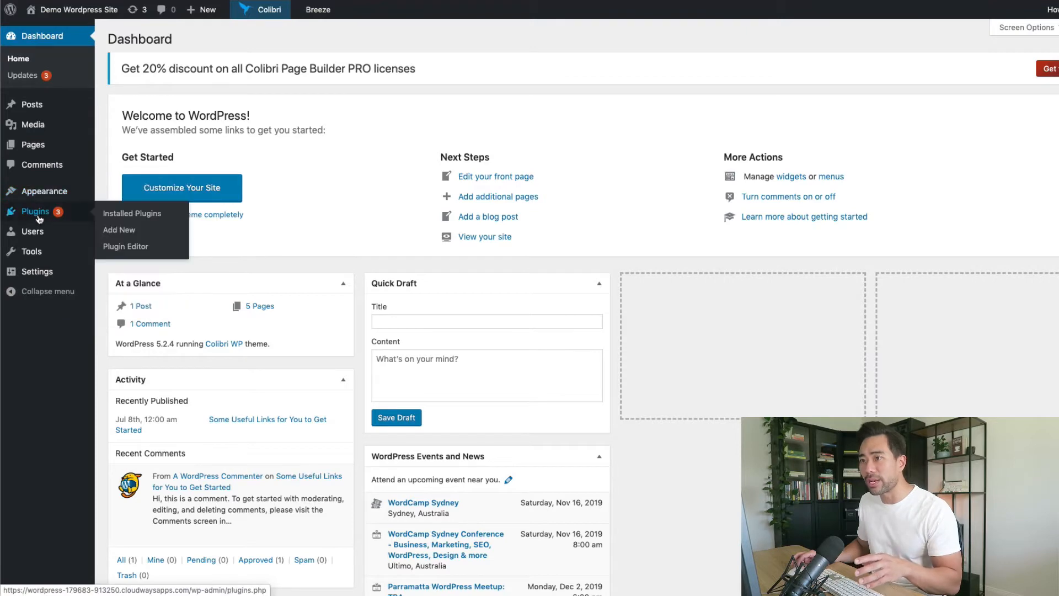
click(134, 232)
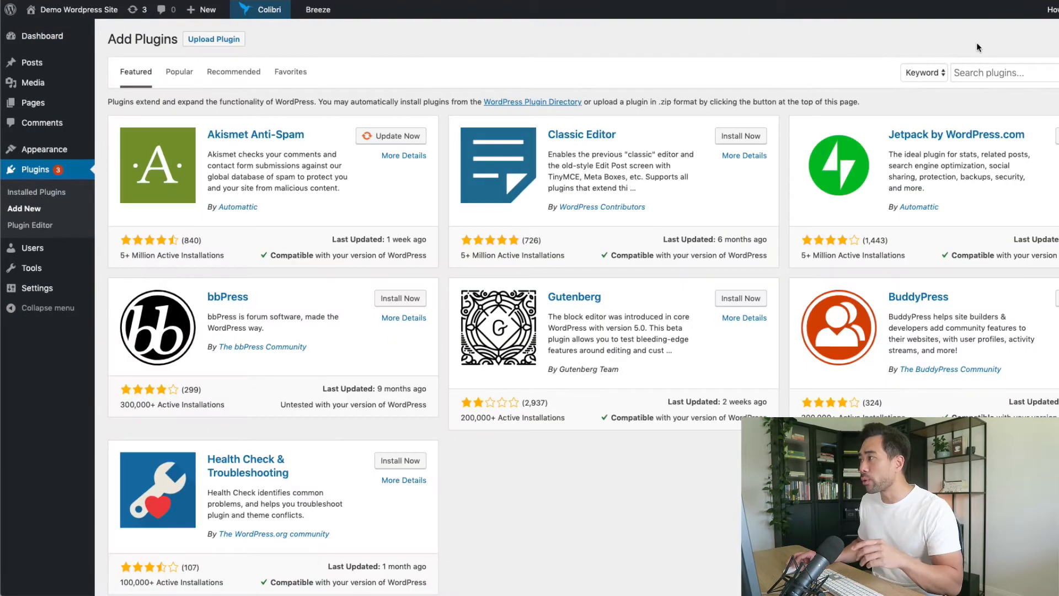
click(970, 73)
text(sumo)
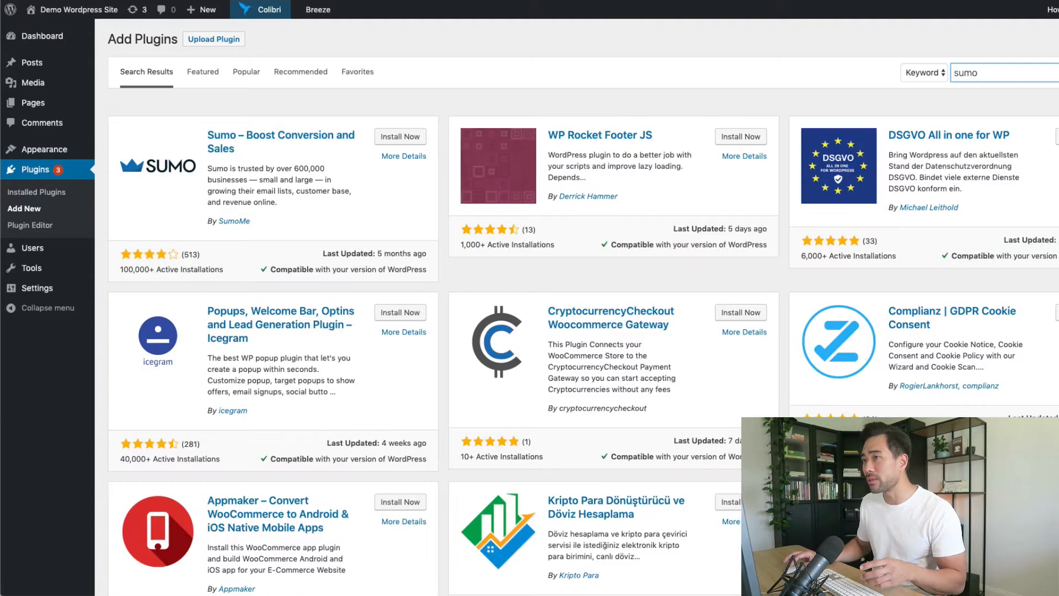
click(407, 139)
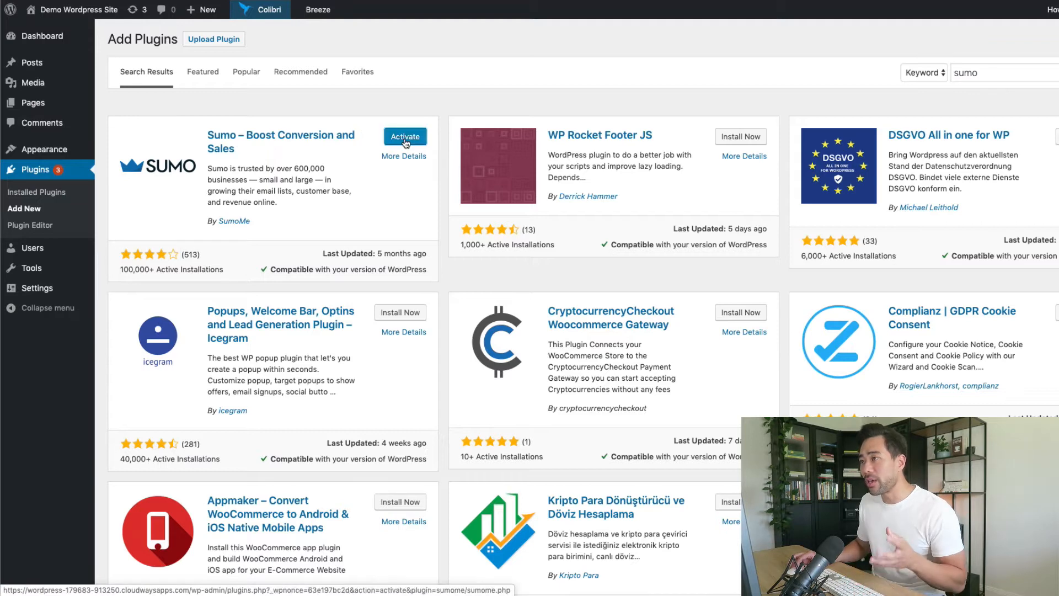
click(406, 141)
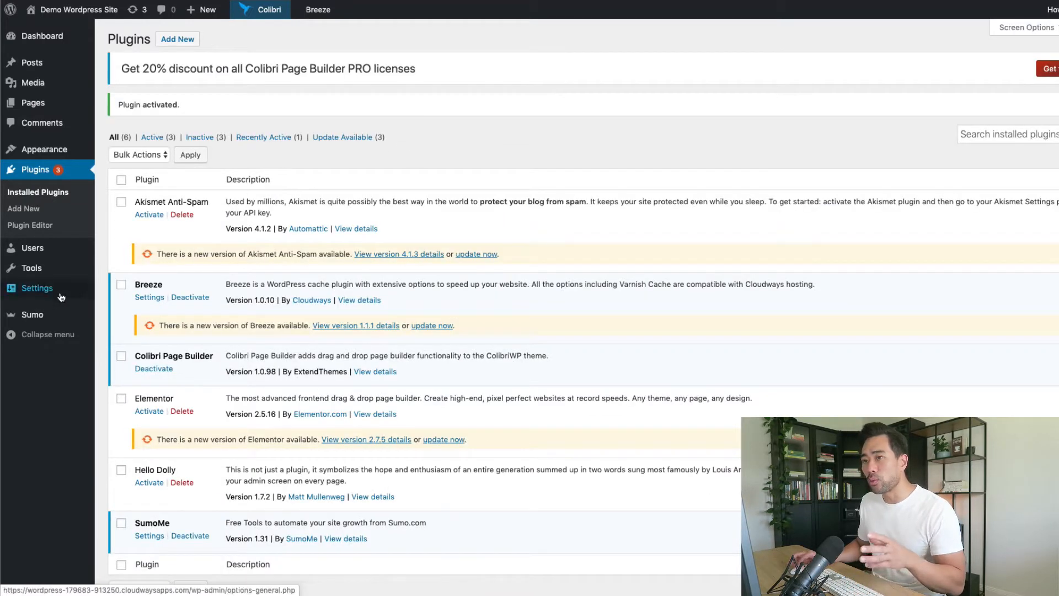
Open the Sumo plugin's dashboard and look over its available sections.
mouse_move(32, 320)
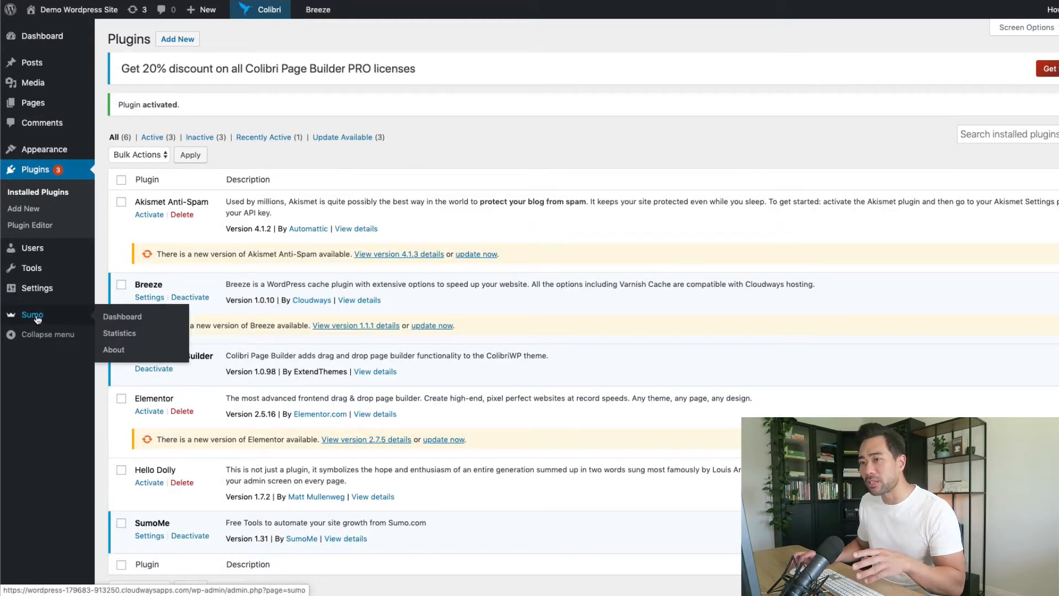
click(129, 323)
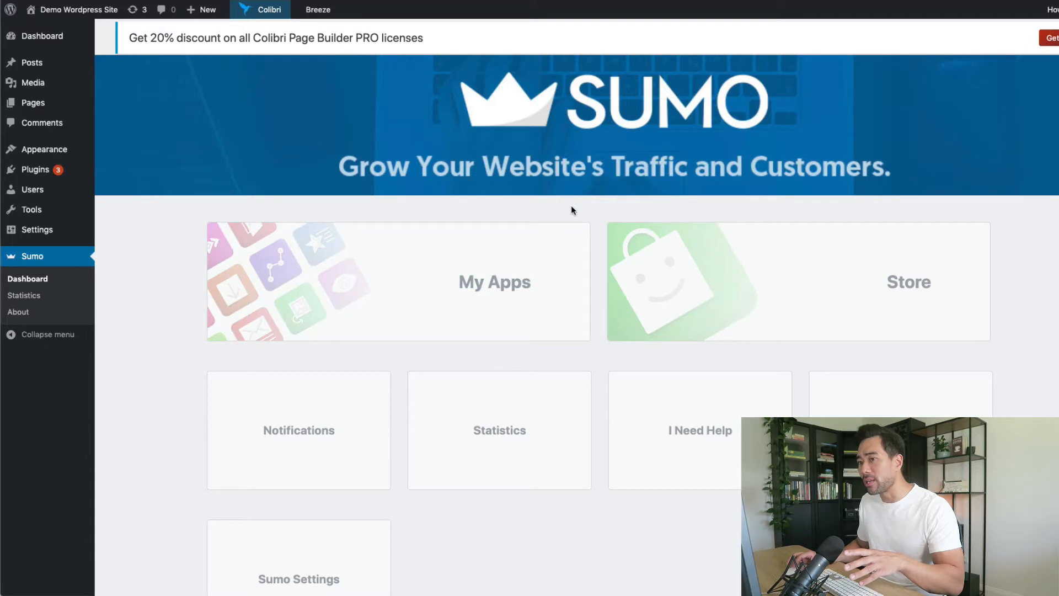
scroll(631, 361, down, 1)
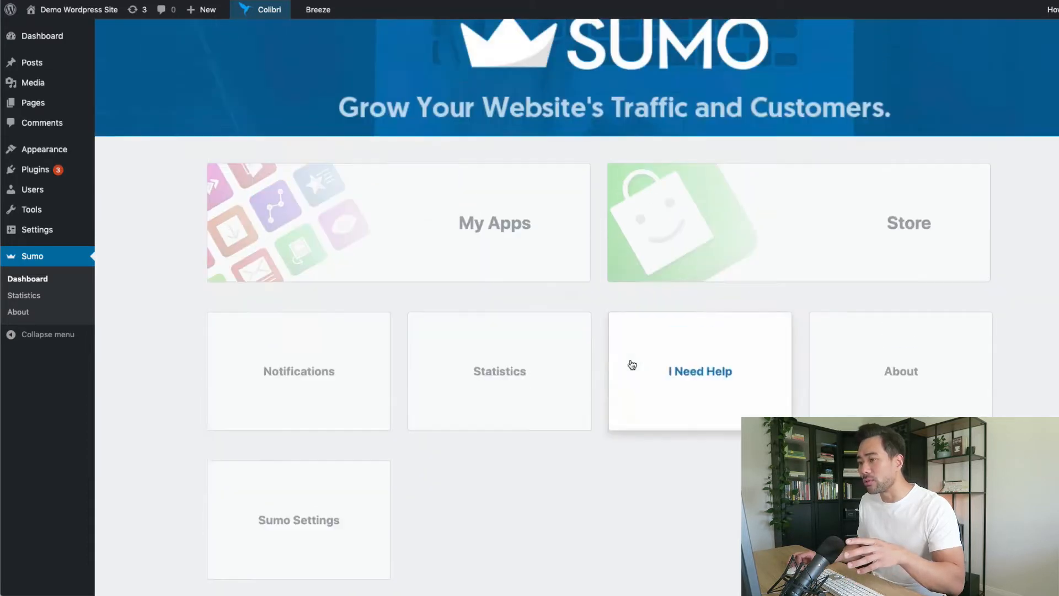
scroll(633, 364, up, 1)
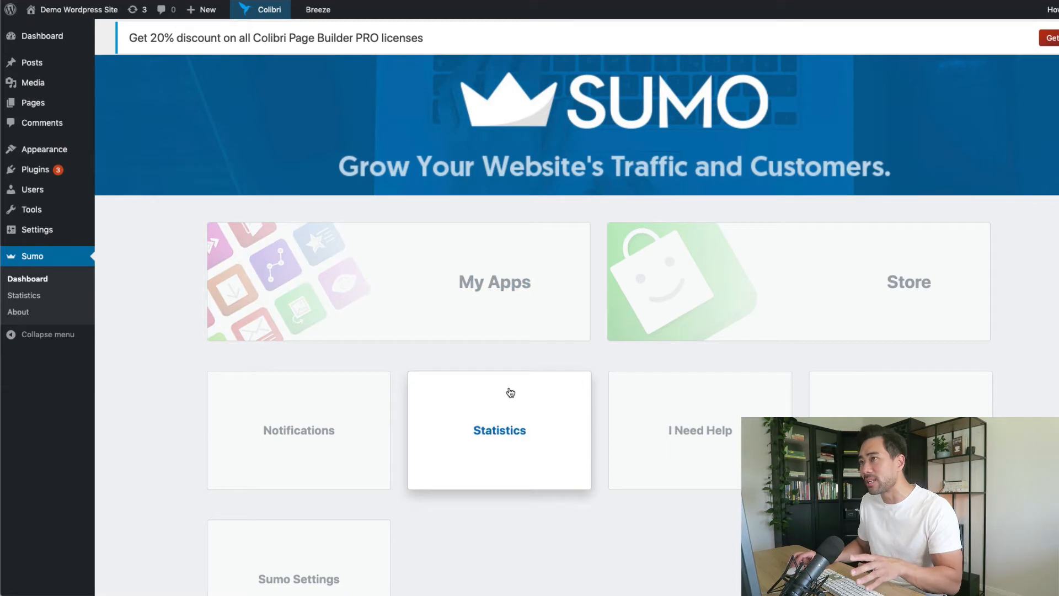
Enter the Sumo forms area, decline the ready-made newsletter form and start creating a new form.
click(502, 391)
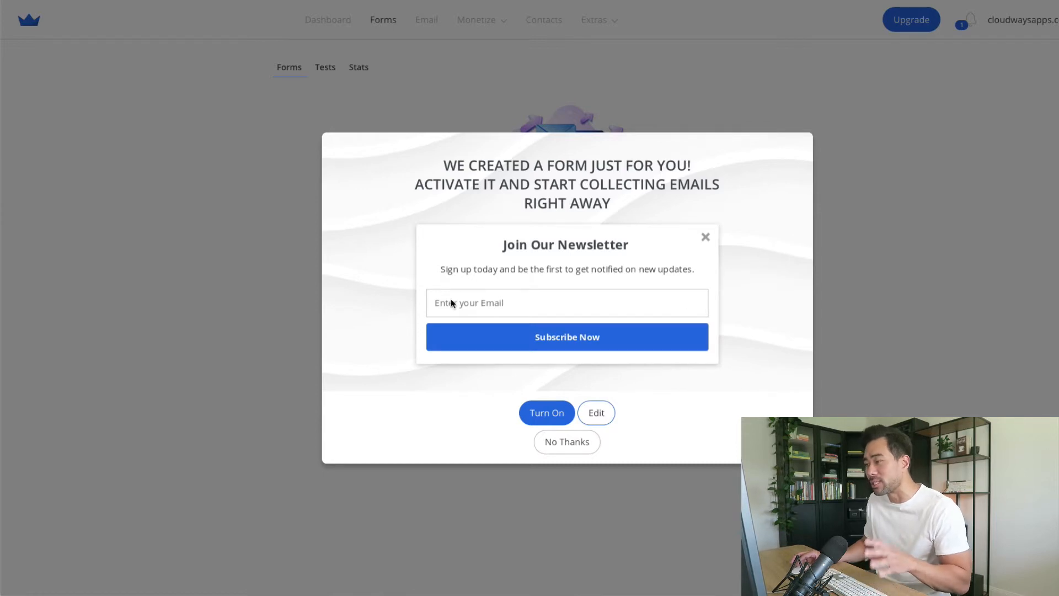
click(567, 447)
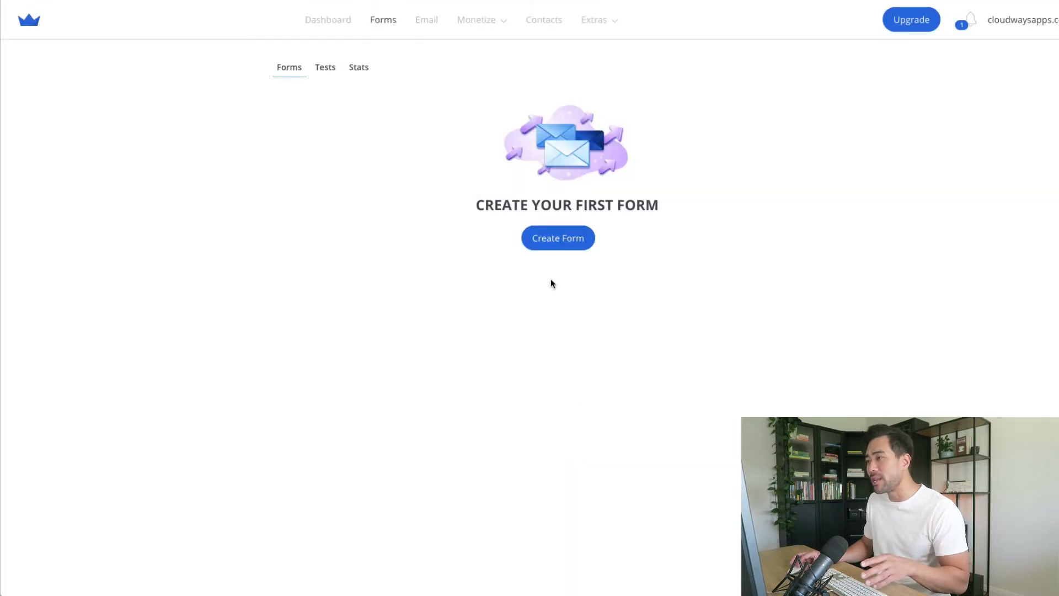
click(550, 245)
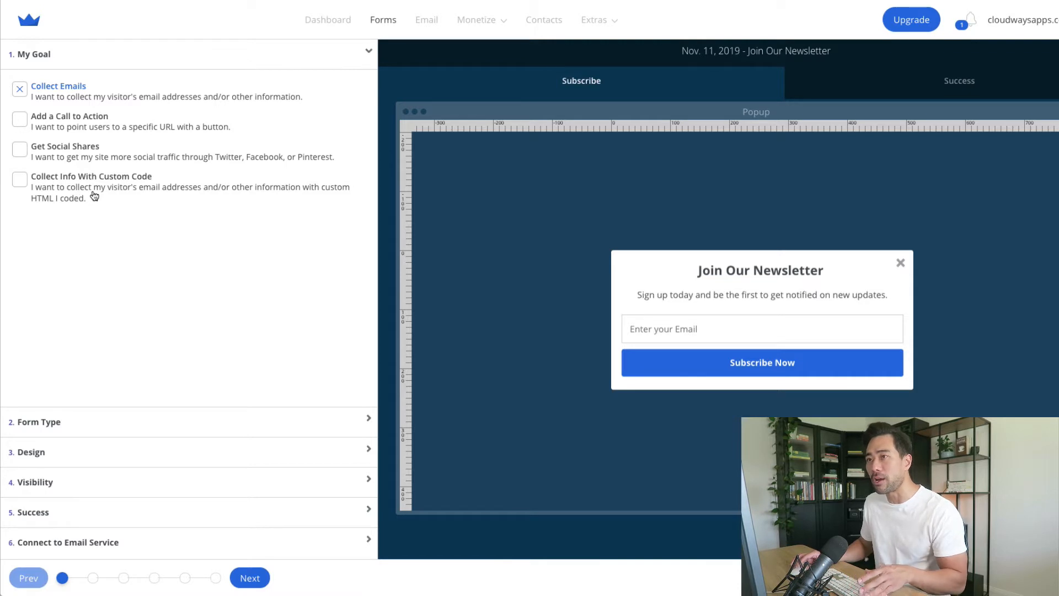
Try the Scroll Box, Inline Form, Click Trigger Popup and Welcome Mat form types, and set the type back to Popup.
click(76, 426)
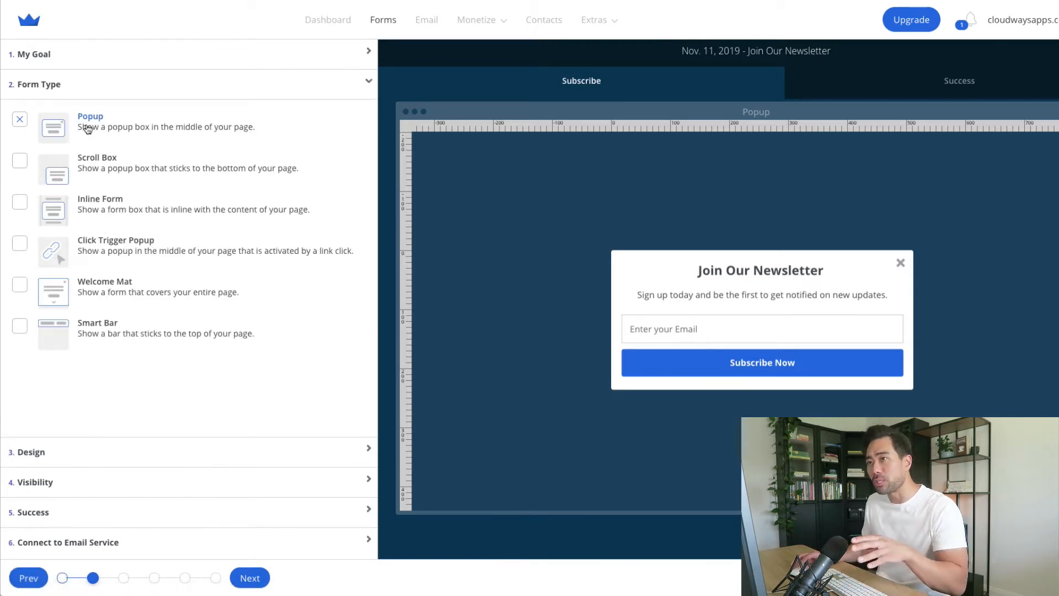
click(21, 164)
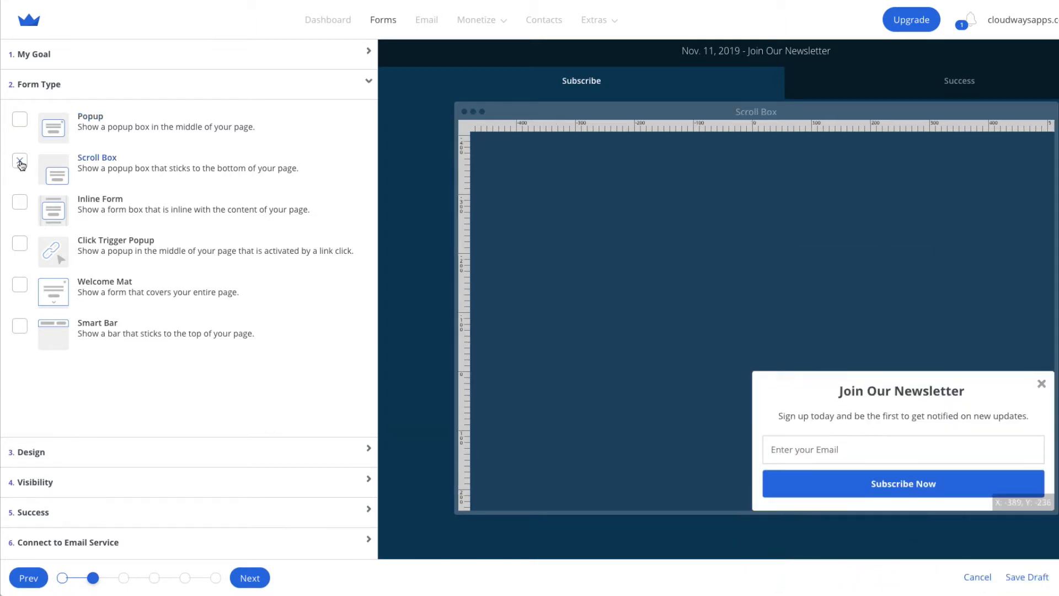
click(20, 203)
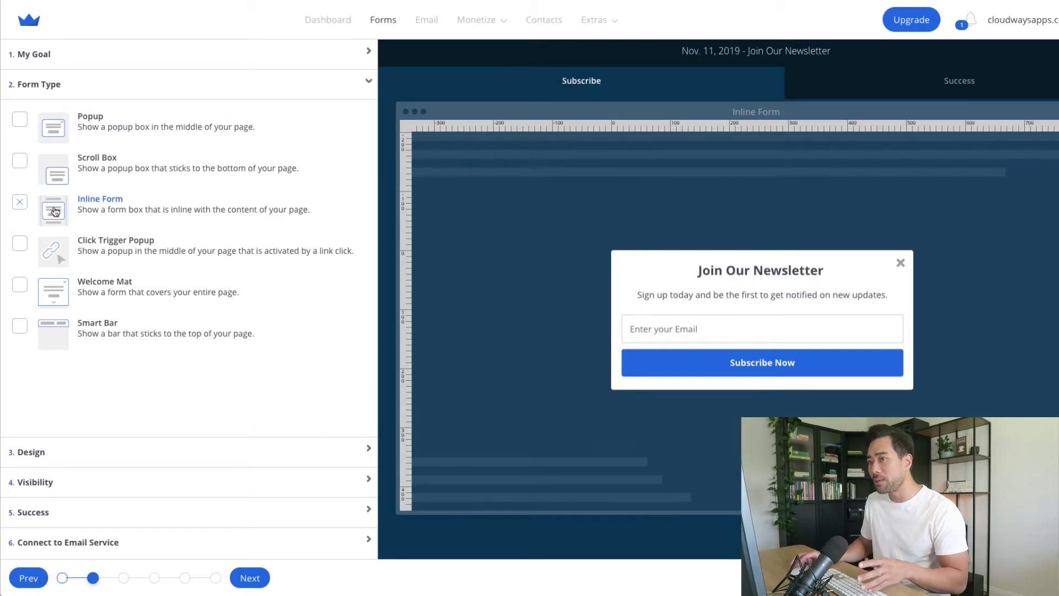
click(15, 244)
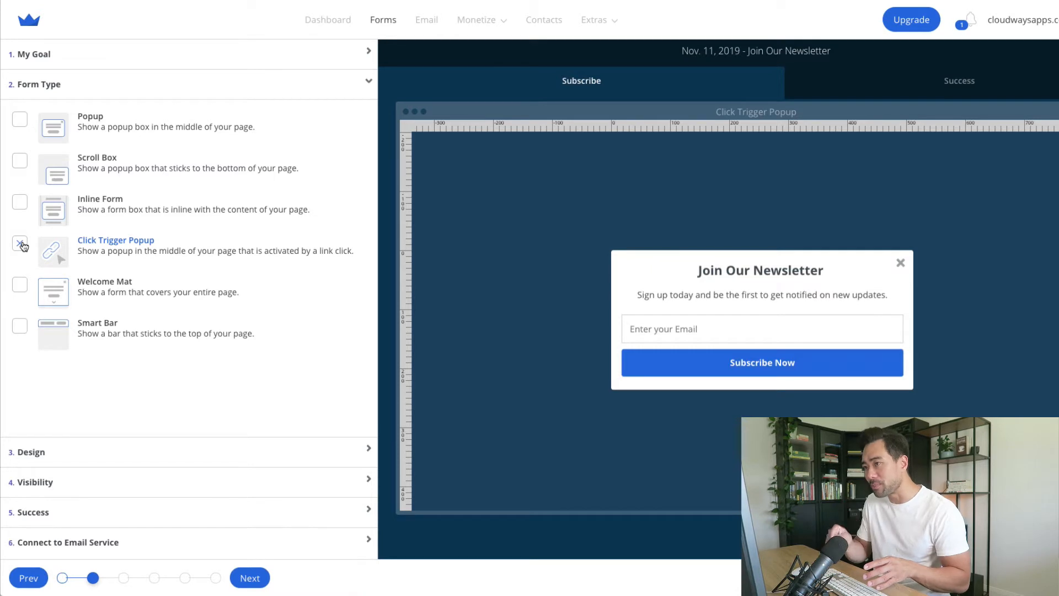
click(19, 289)
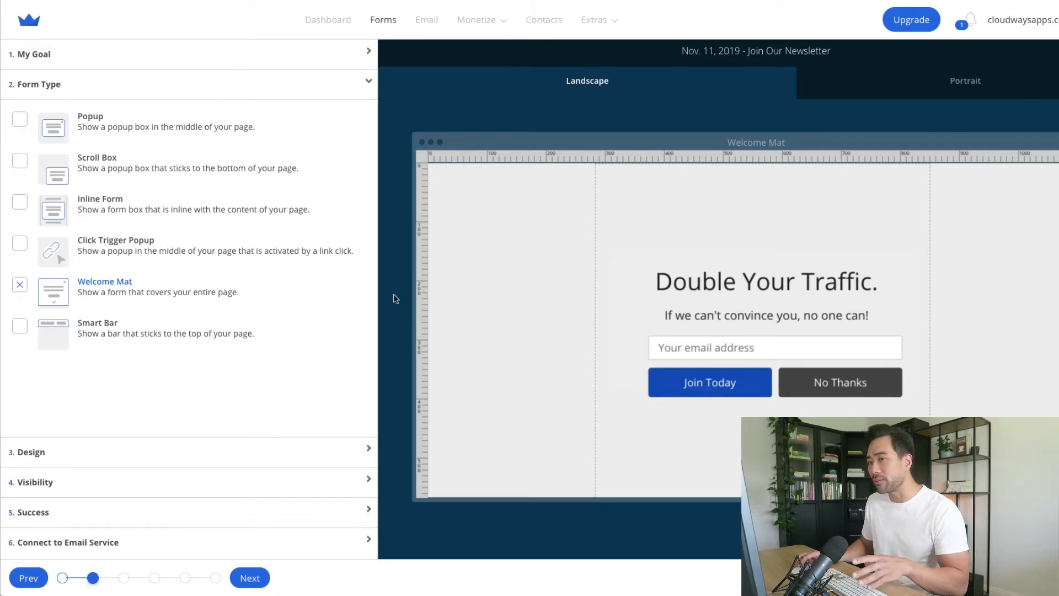
click(22, 124)
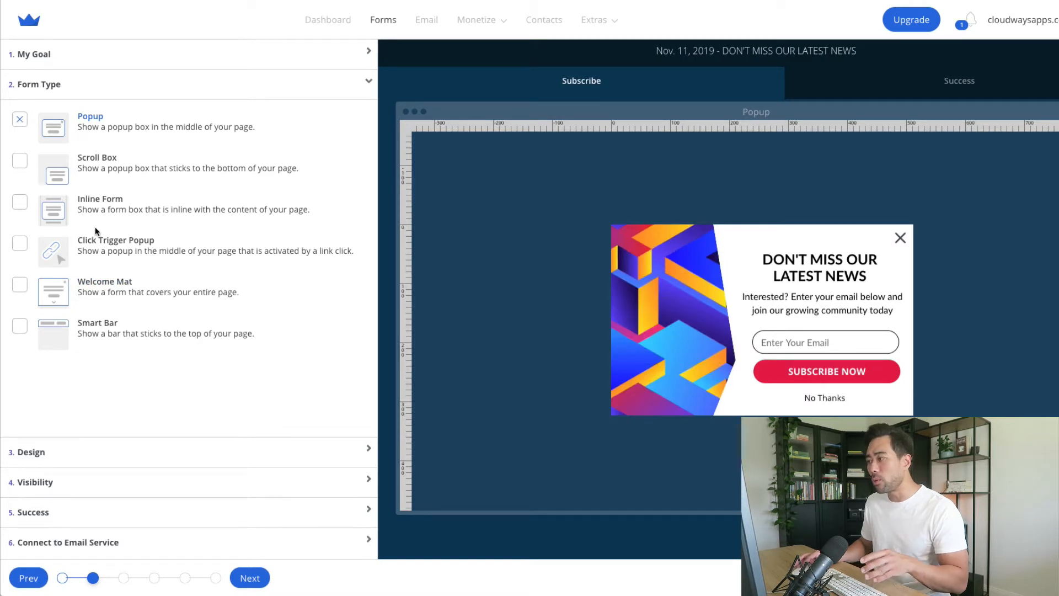
Browse the popup design templates and apply the Default template to the form.
click(114, 452)
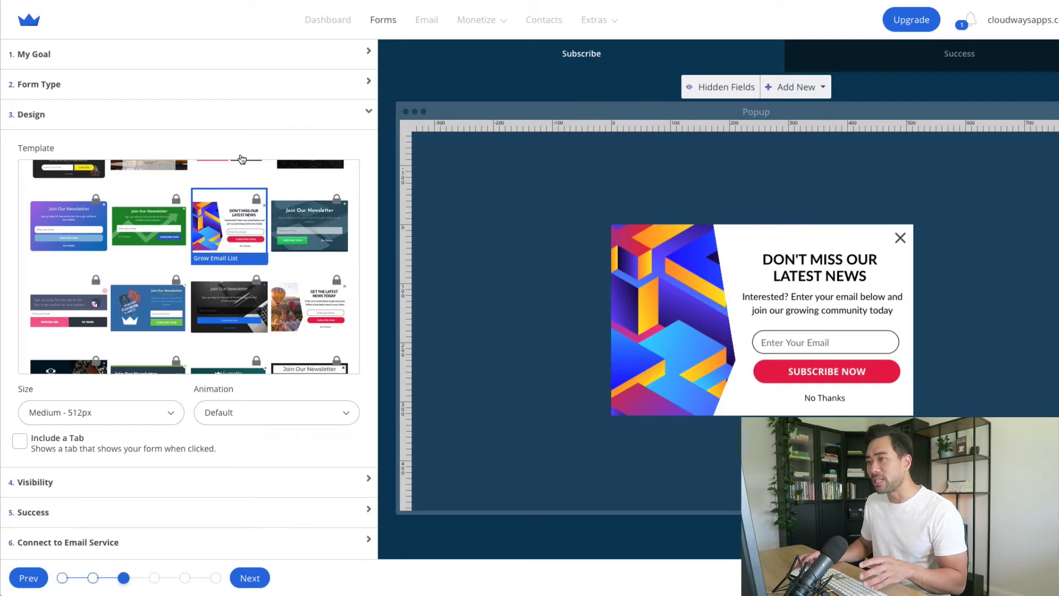
scroll(254, 213, down, 5)
scroll(255, 214, up, 5)
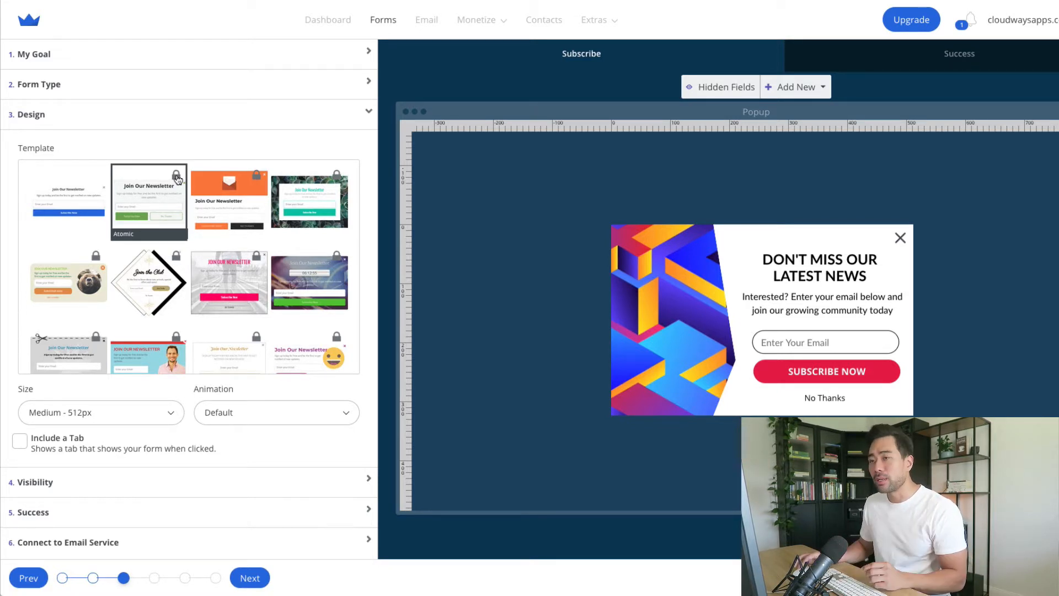
click(72, 203)
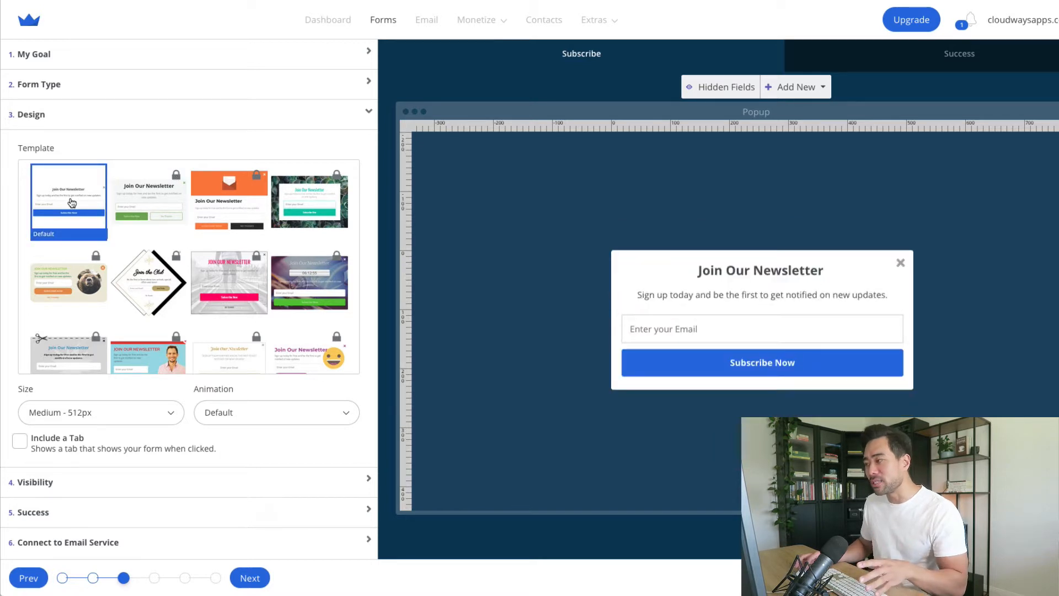
scroll(117, 230, down, 5)
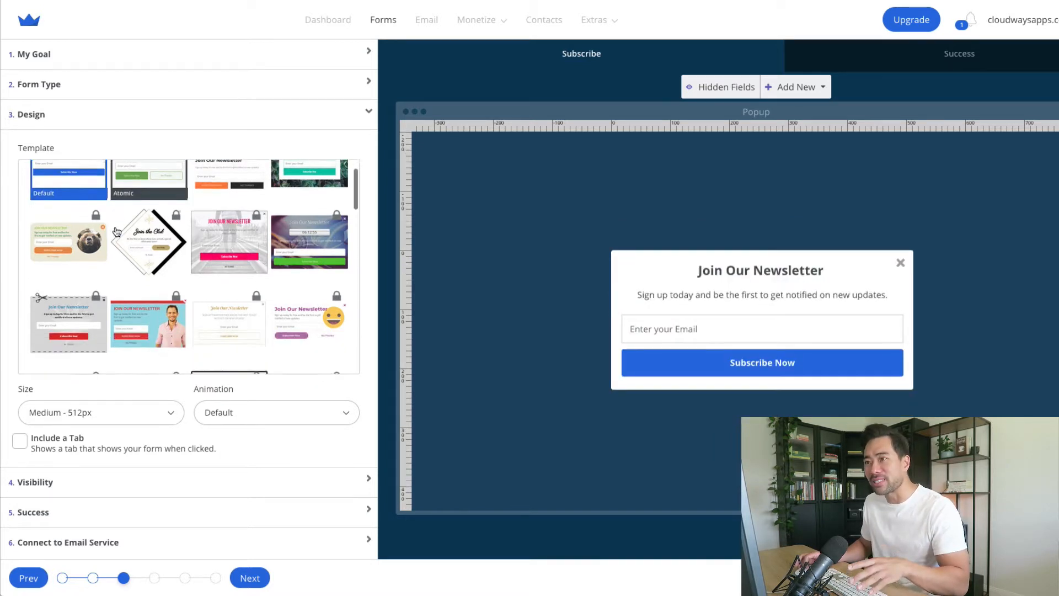
scroll(117, 229, down, 1)
scroll(117, 229, up, 6)
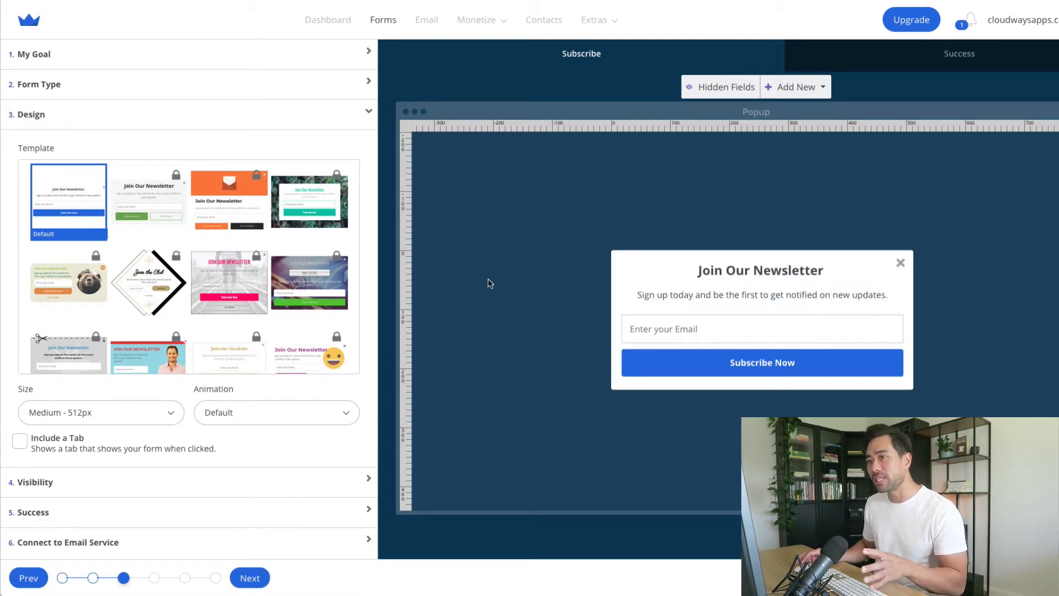
Try the Small - 400px and Large - 640px popup sizes, and return the size to Medium - 512px.
scroll(125, 419, down, 2)
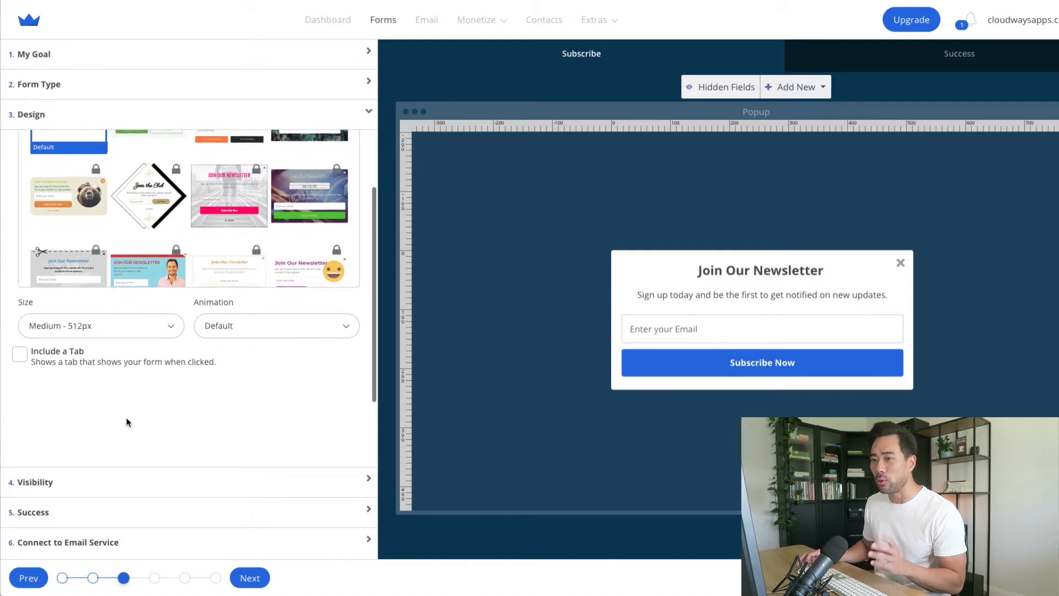
click(114, 327)
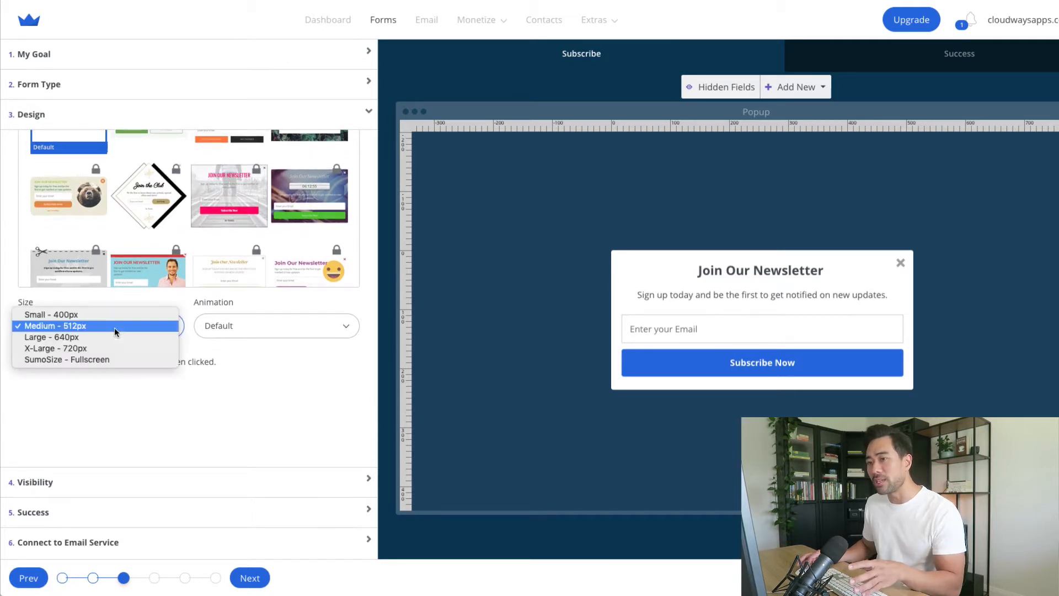
click(108, 315)
click(101, 334)
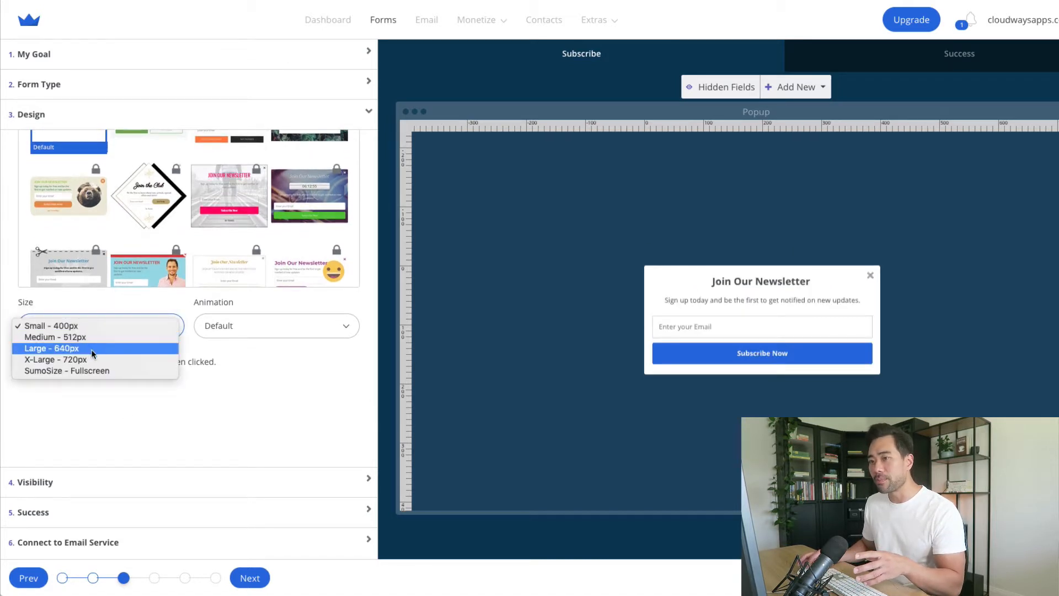
click(88, 349)
click(112, 331)
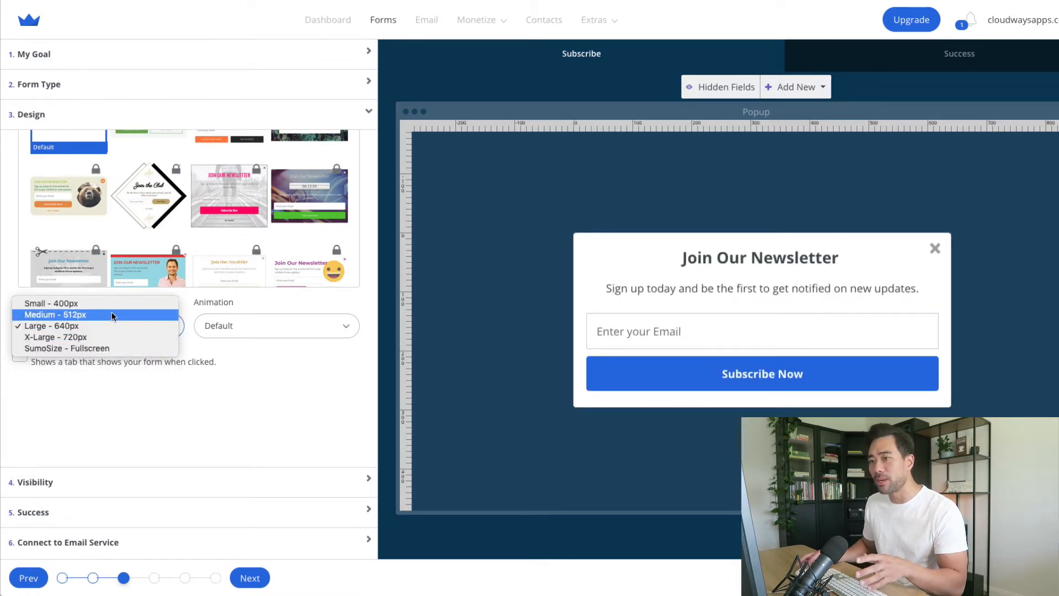
click(111, 313)
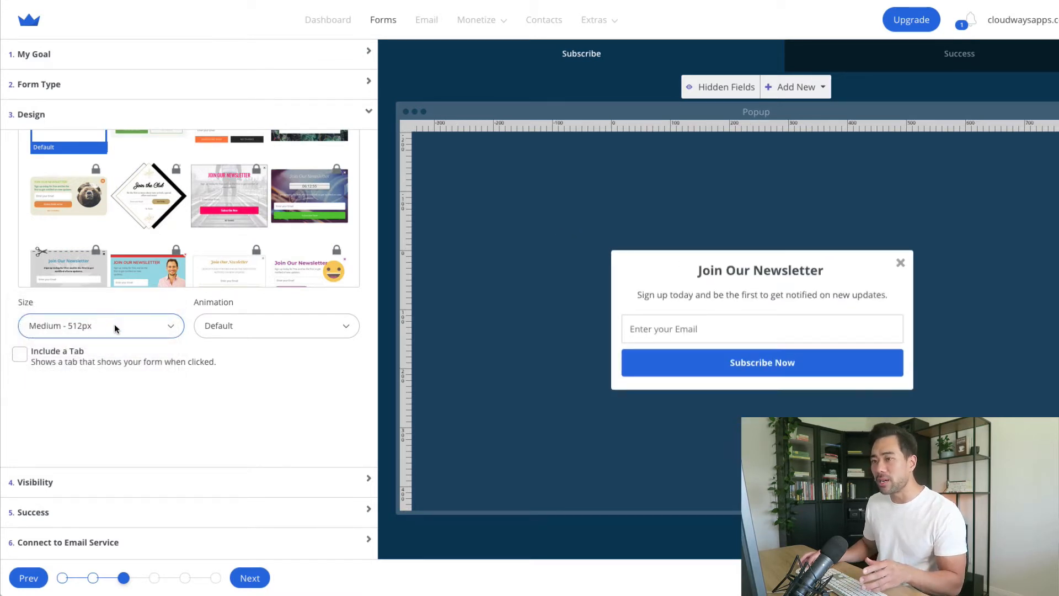
Try the Flip animation on the popup and set the animation back to Default.
scroll(114, 394, down, 3)
click(240, 229)
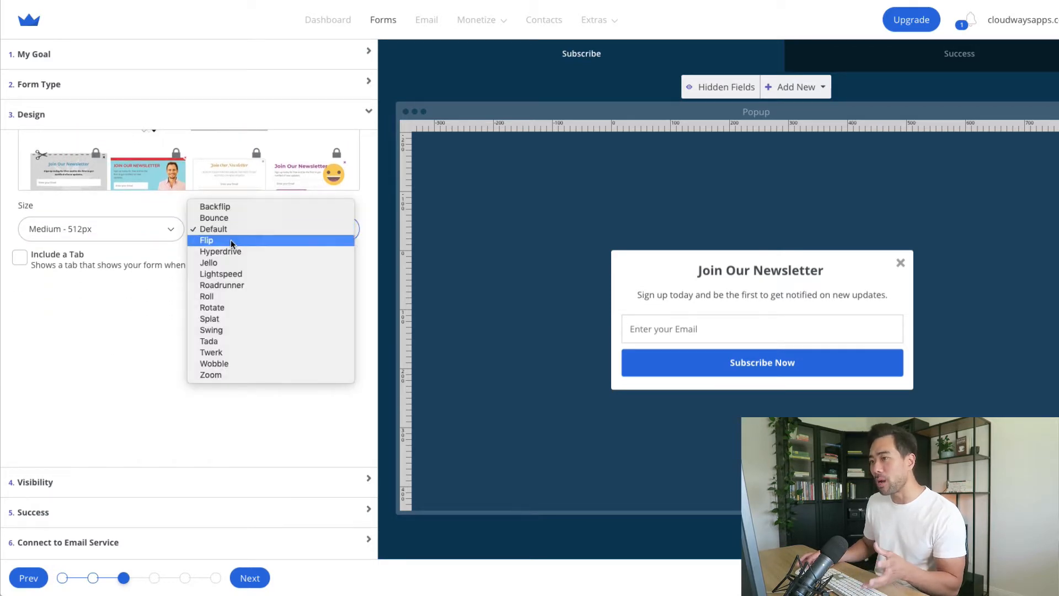
click(230, 239)
click(249, 230)
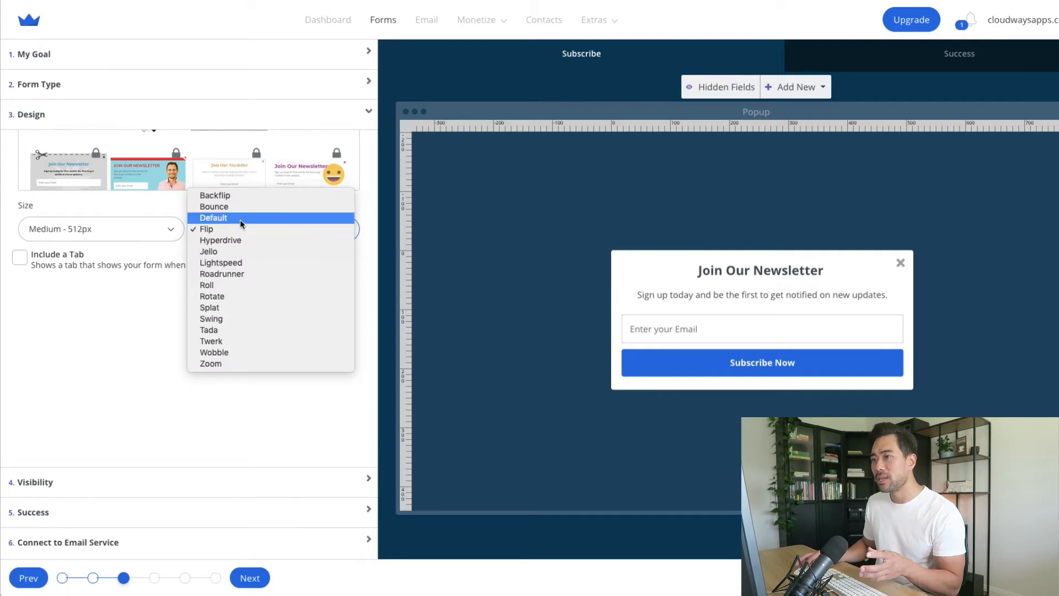
click(240, 219)
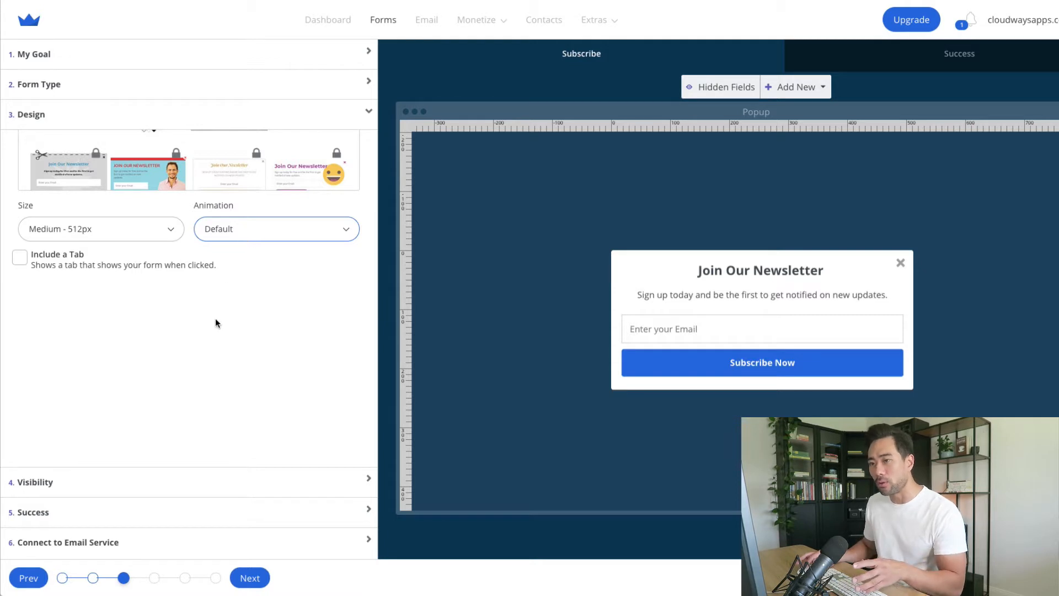
Replace the popup's heading text with "FREE 30 PLR ARTICLES".
scroll(188, 259, up, 3)
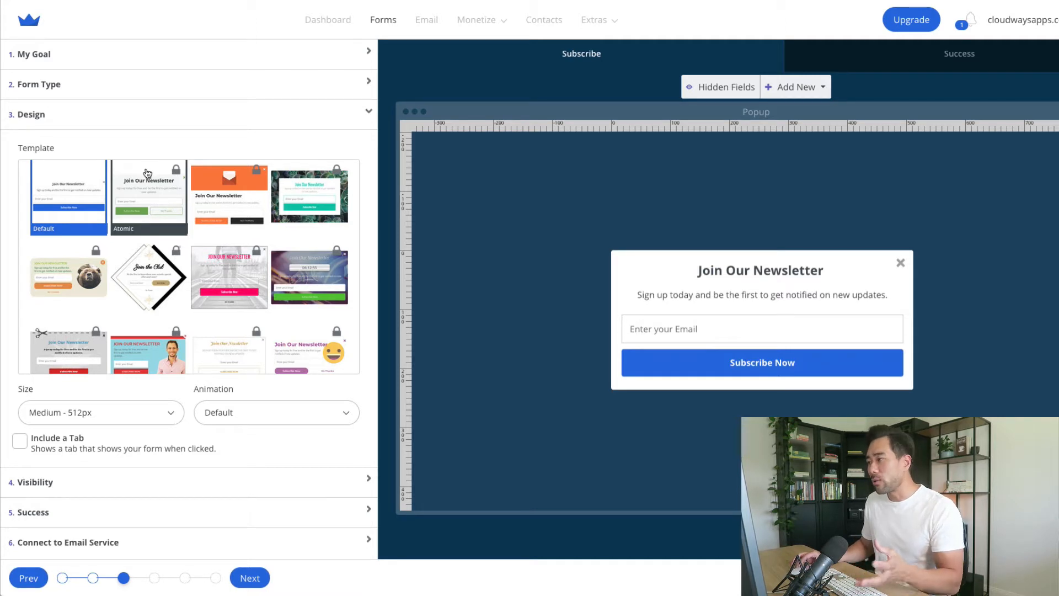
click(760, 274)
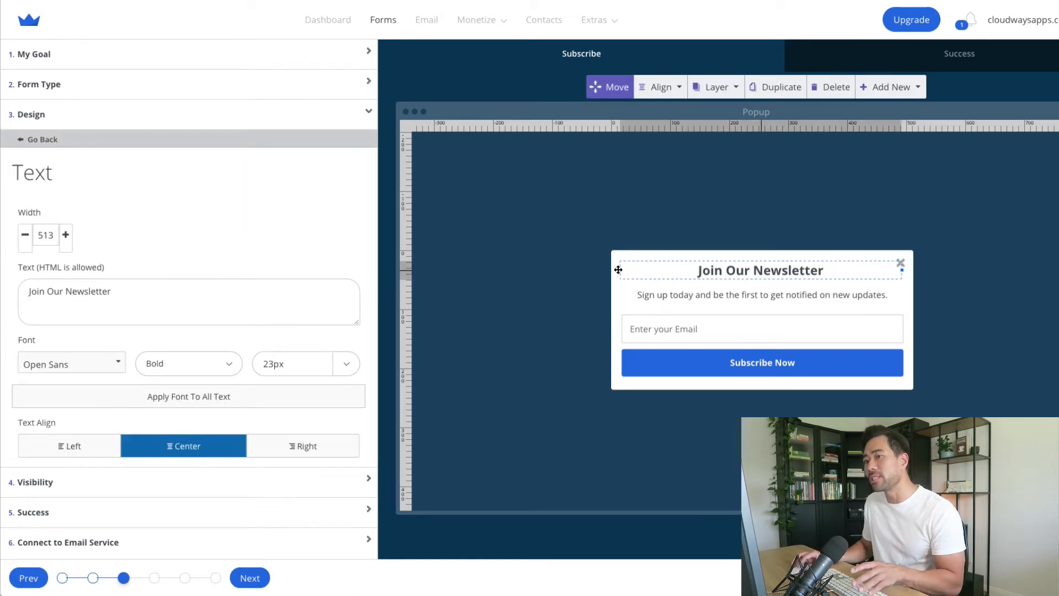
triple_click(208, 293)
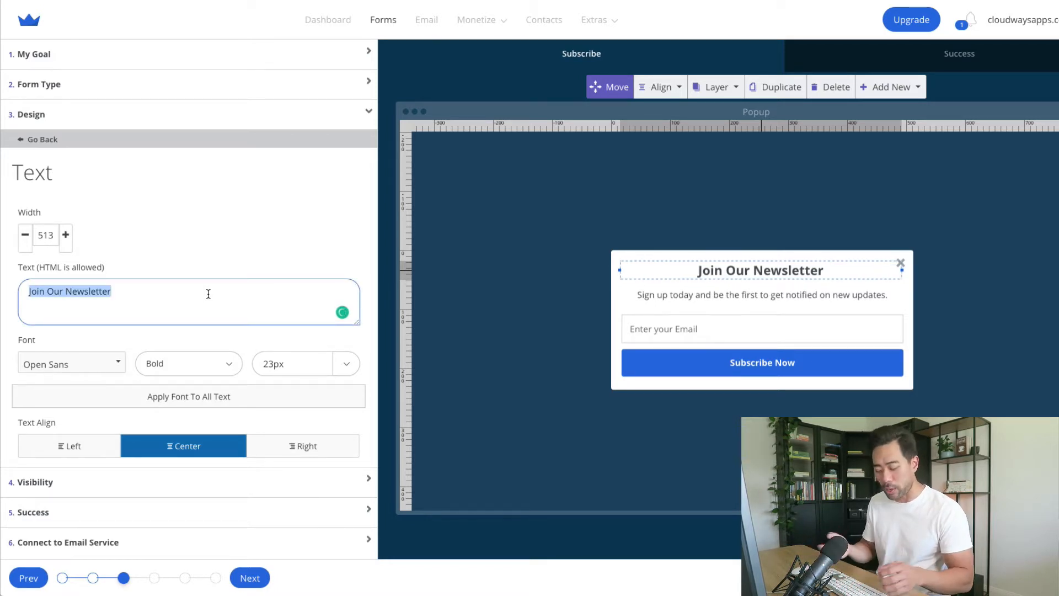
text(FREE 30)
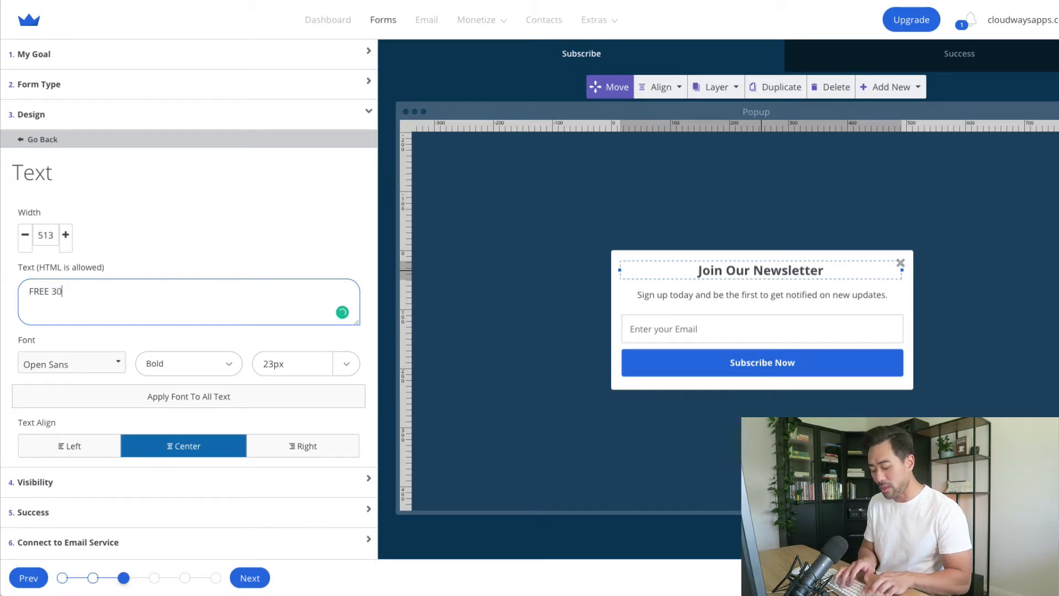
text( PLR ARTIL)
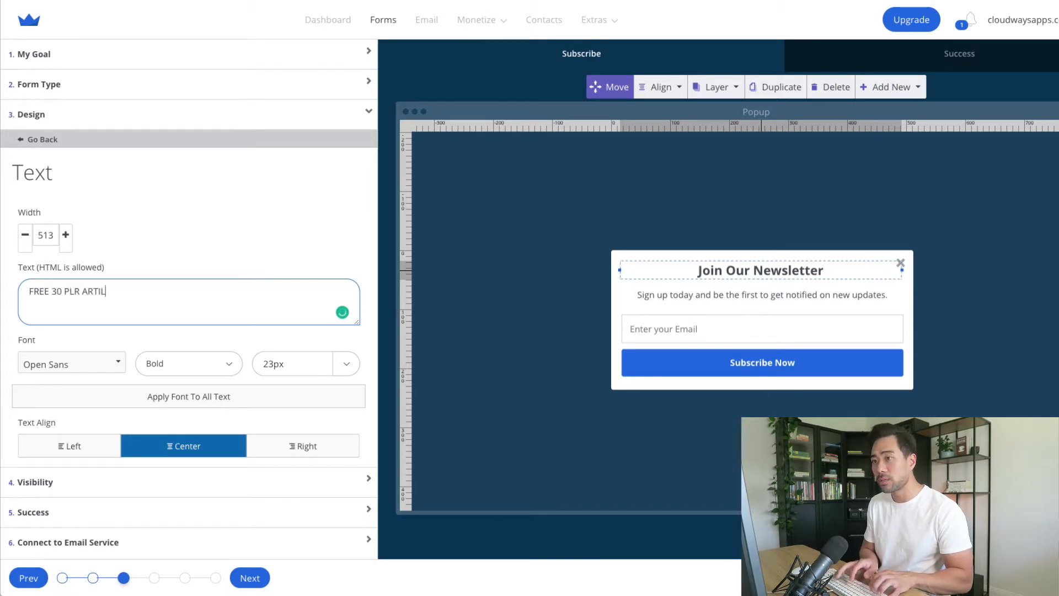
key(BackSpace)
text(CLES)
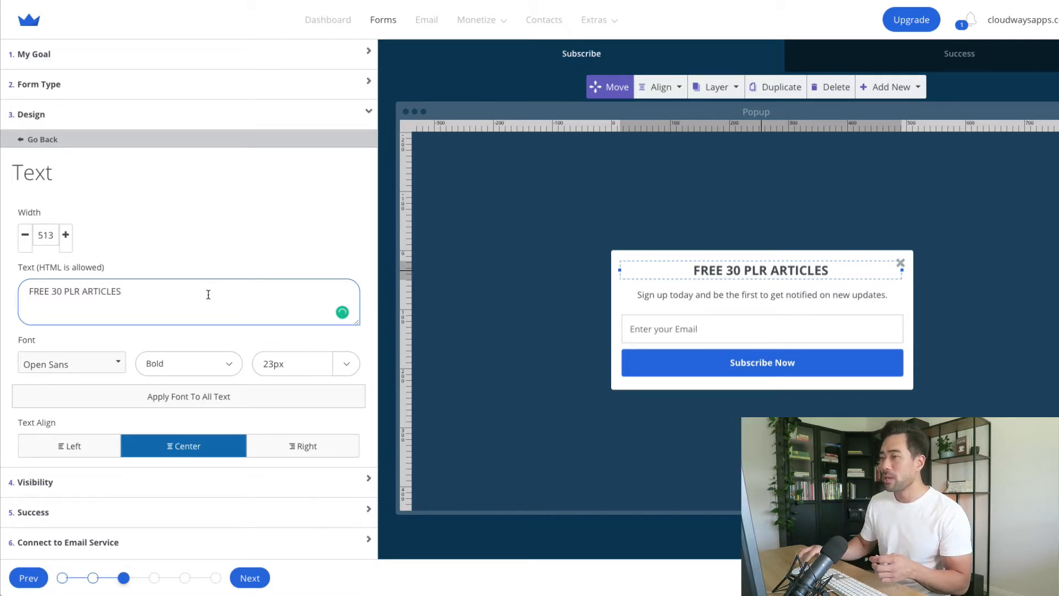
drag(50, 291, 1, 293)
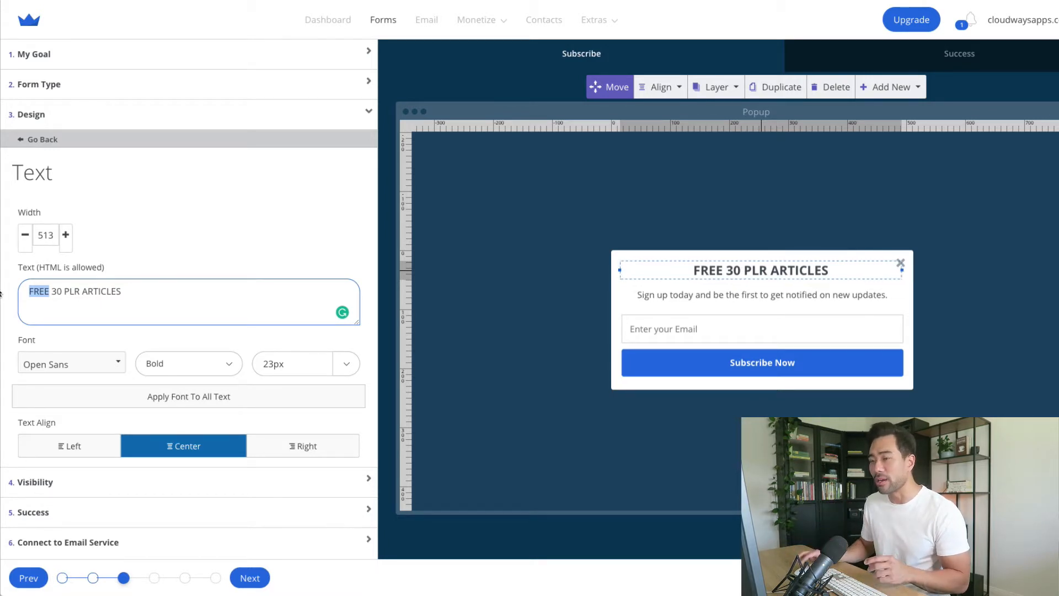
click(144, 295)
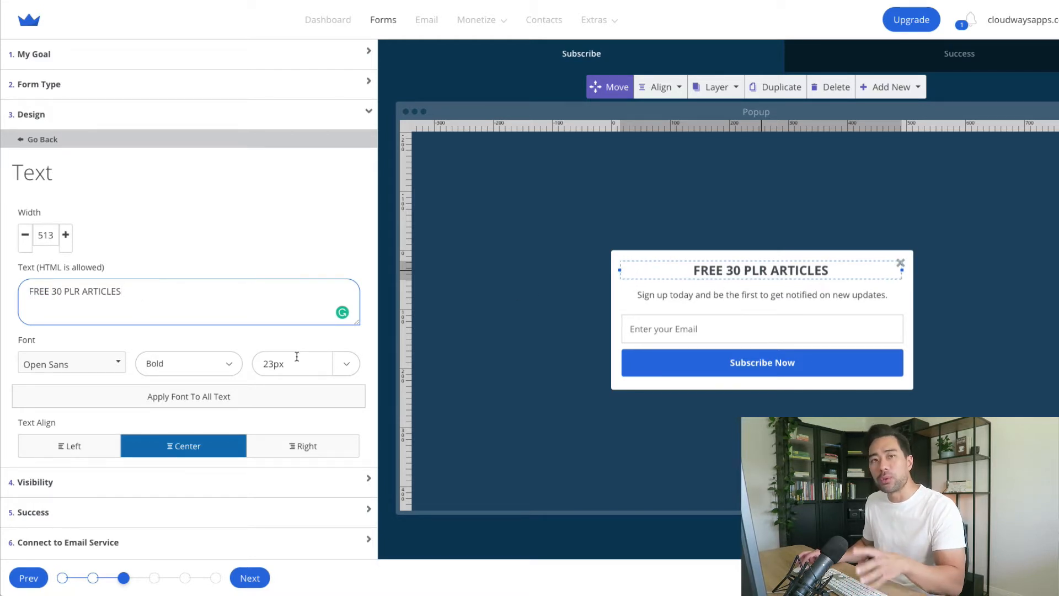
Set the font size of the popup's heading to 28px.
click(344, 366)
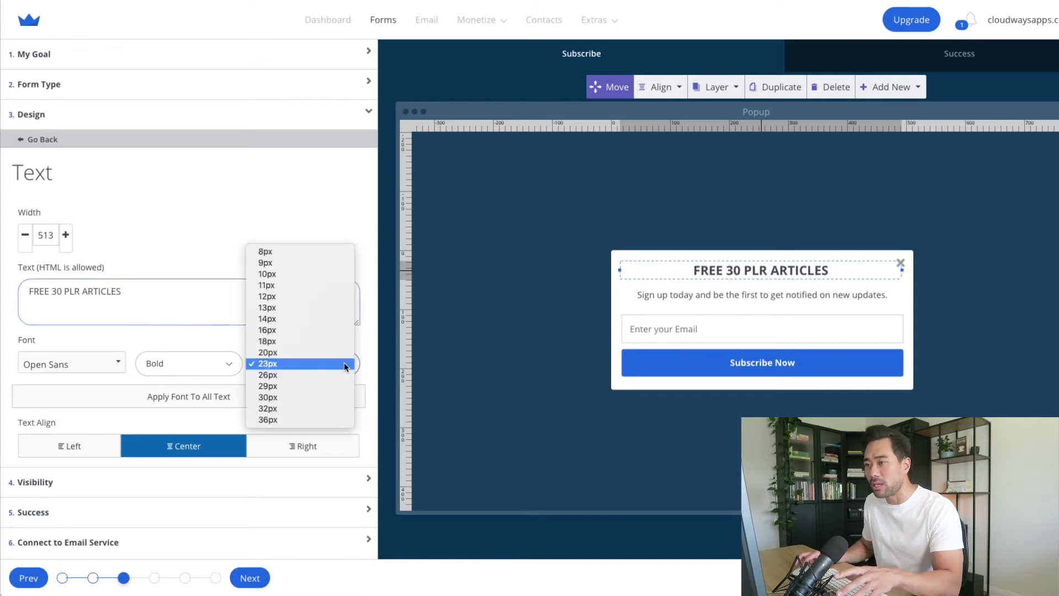
click(236, 388)
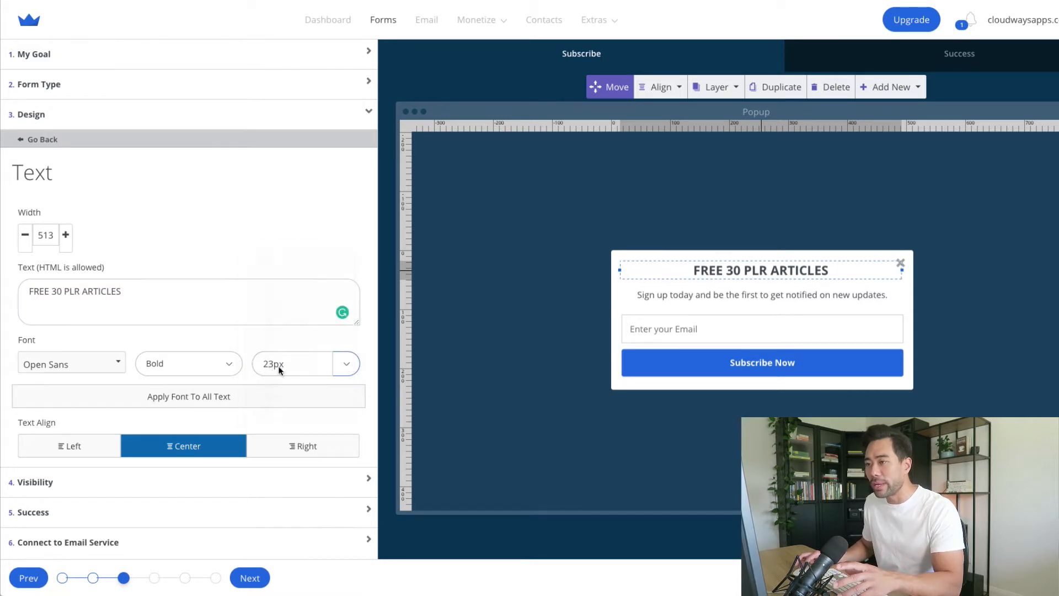
drag(269, 363, 274, 362)
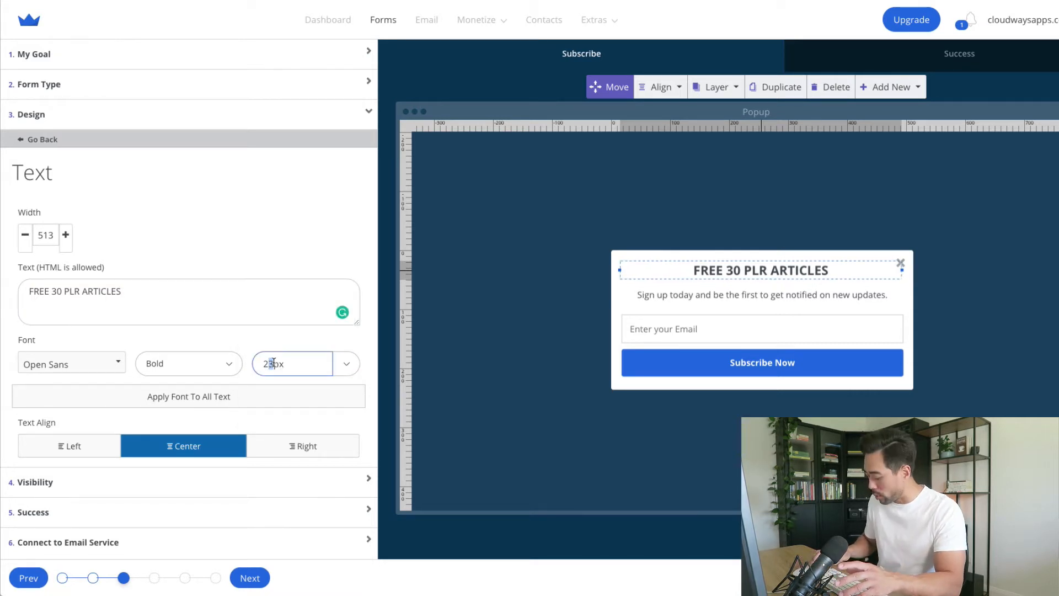
text(8)
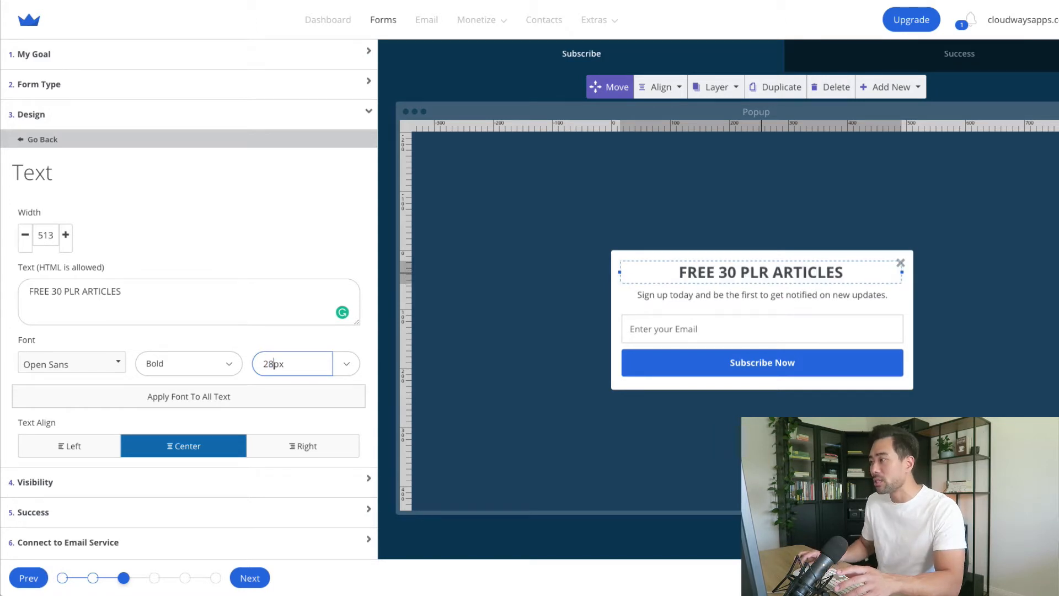
Replace the description text below the heading with "Grab your 30 PLR articles pack that you can rebrand and reuse.".
click(759, 297)
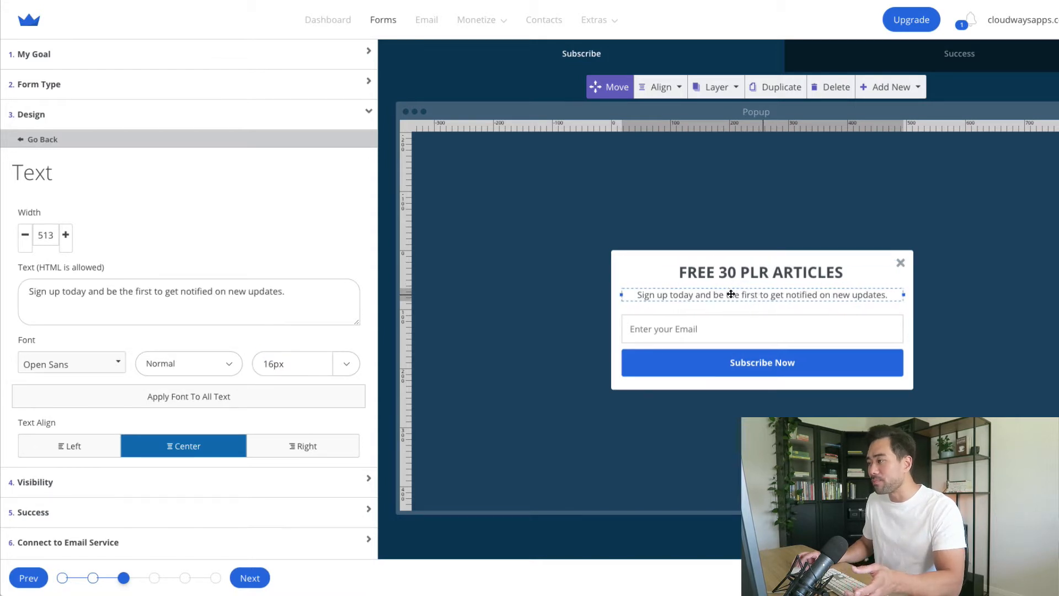
click(149, 287)
key(ctrl+a)
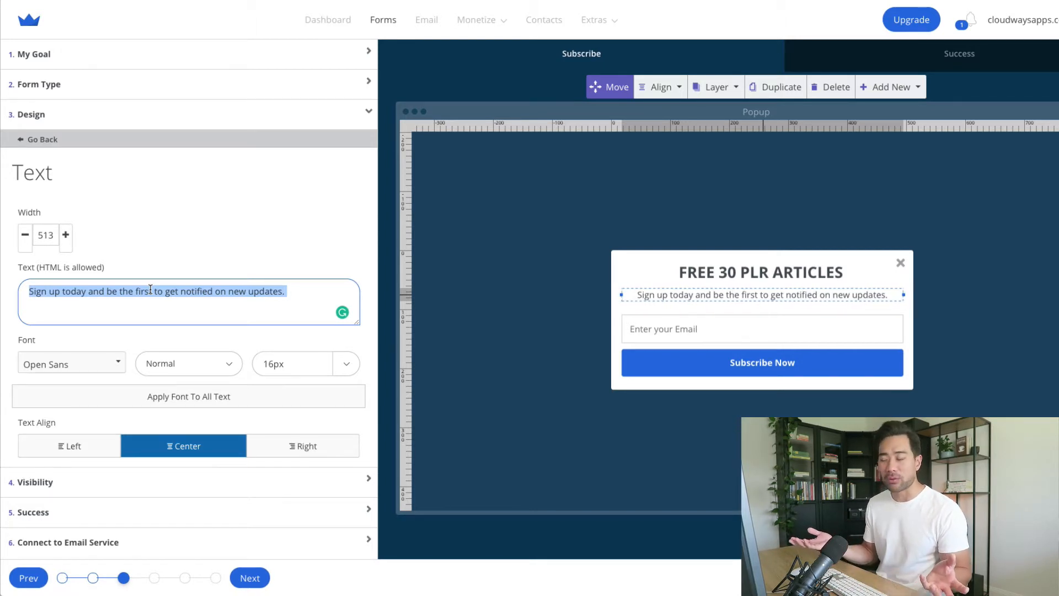
text(Grab your )
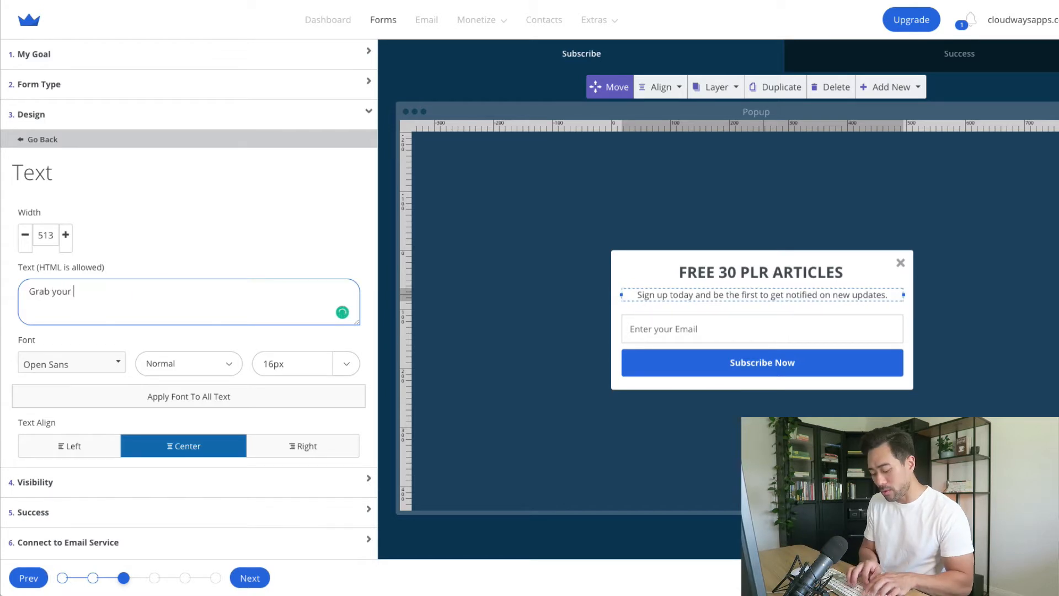
text(30 PLR a)
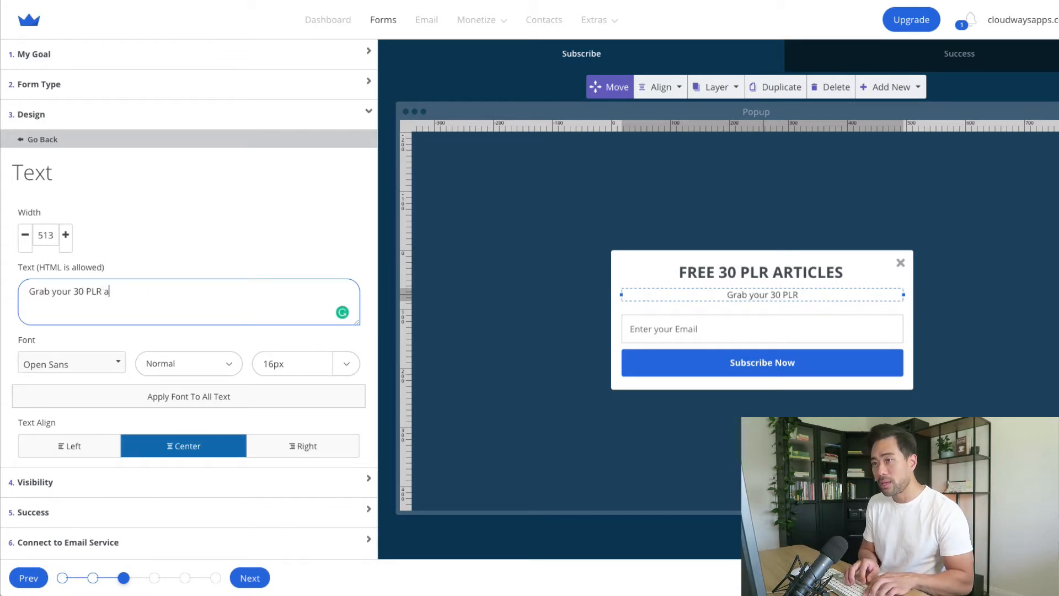
text(rticles pack)
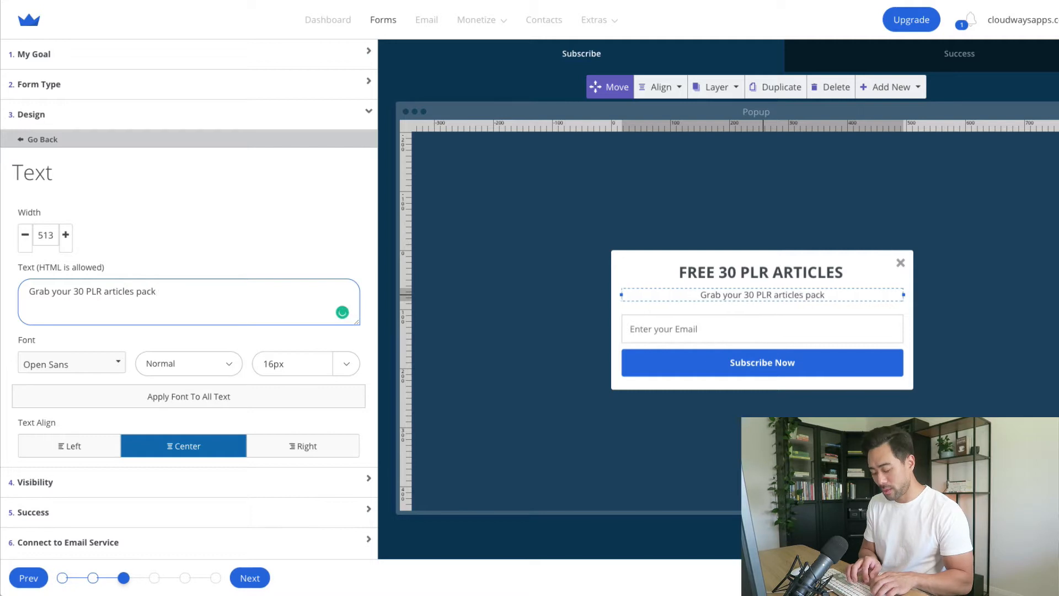
text( that you can re)
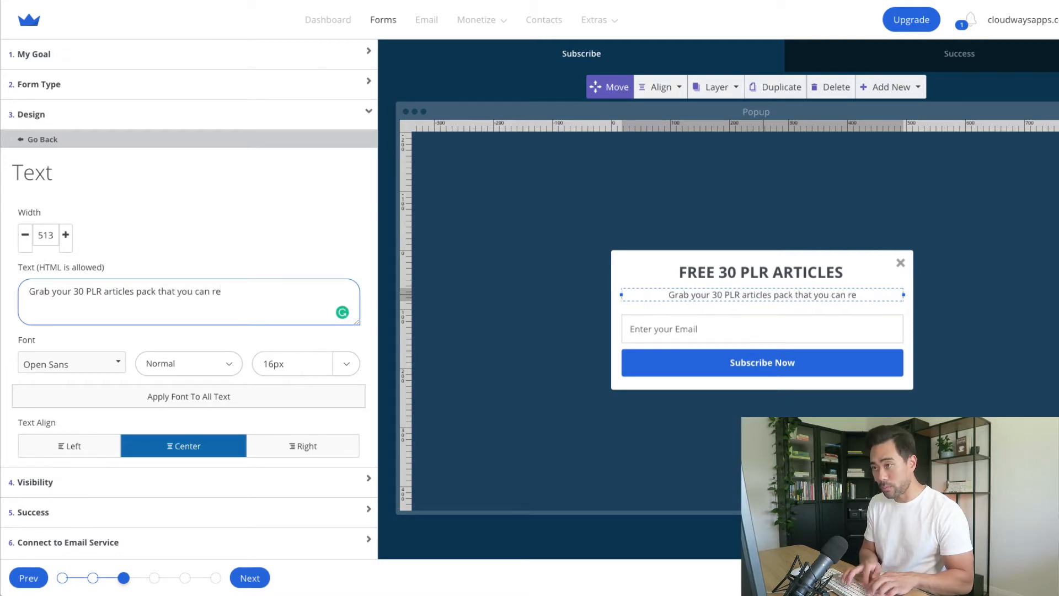
text(brand )
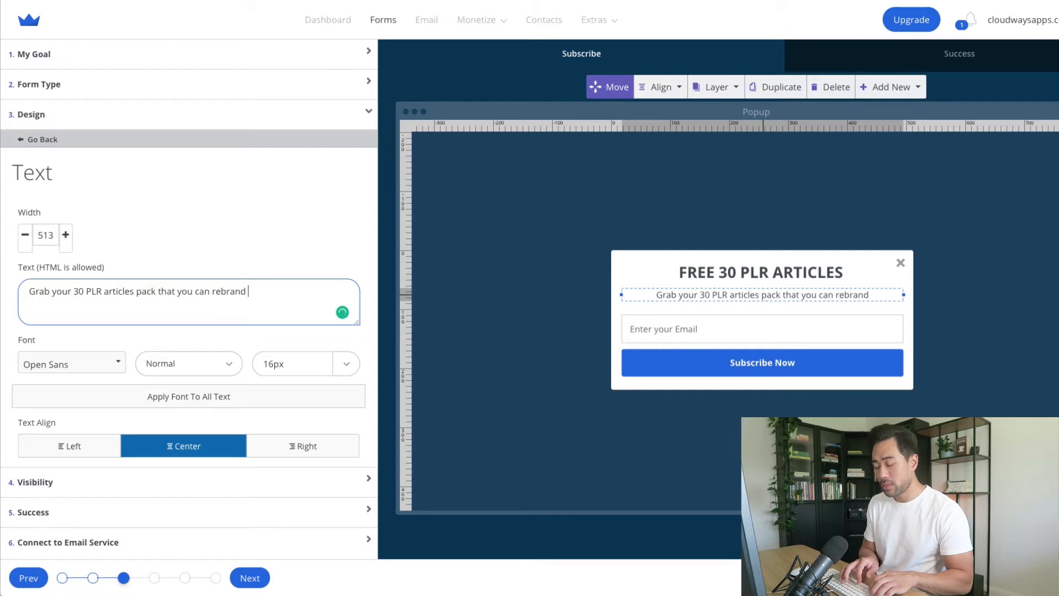
text(and re)
key(BackSpace)
key(BackSpace)
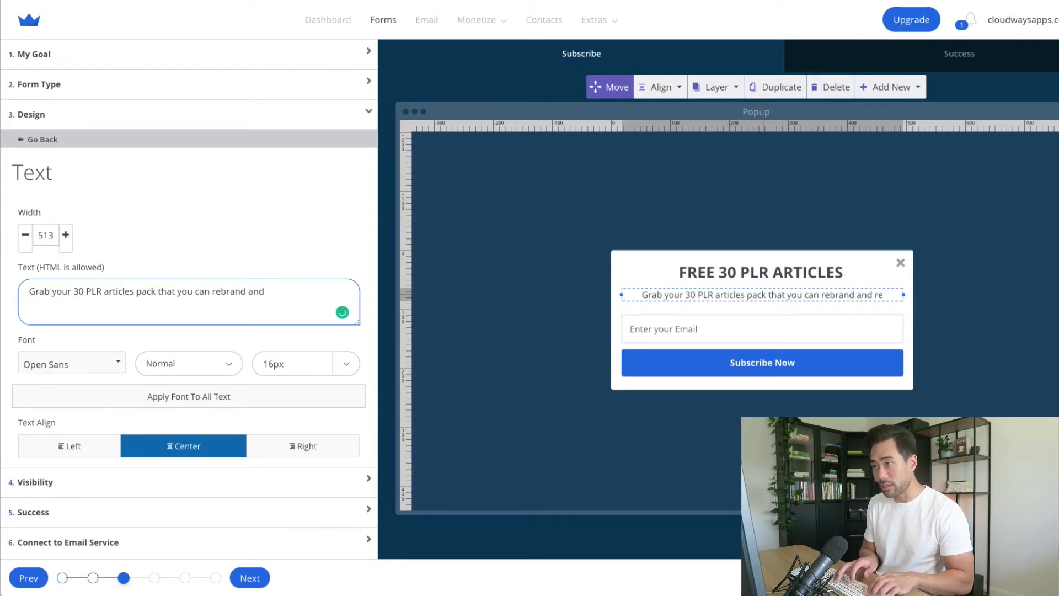
text(resue)
key(BackSpace)
key(BackSpace)
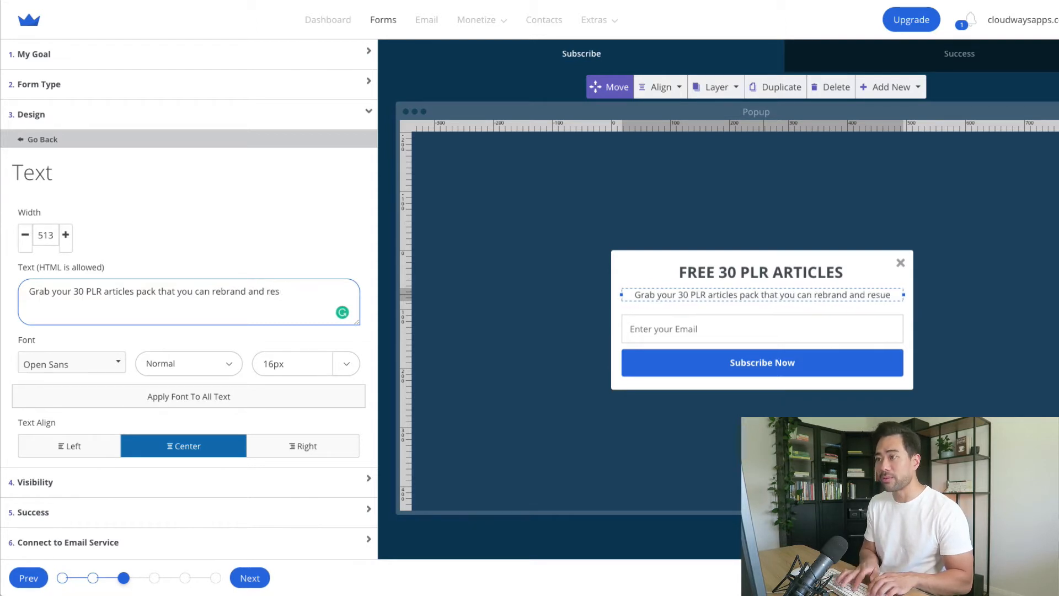
text(use)
key(BackSpace)
key(BackSpace)
key(BackSpace)
key(BackSpace)
text(use)
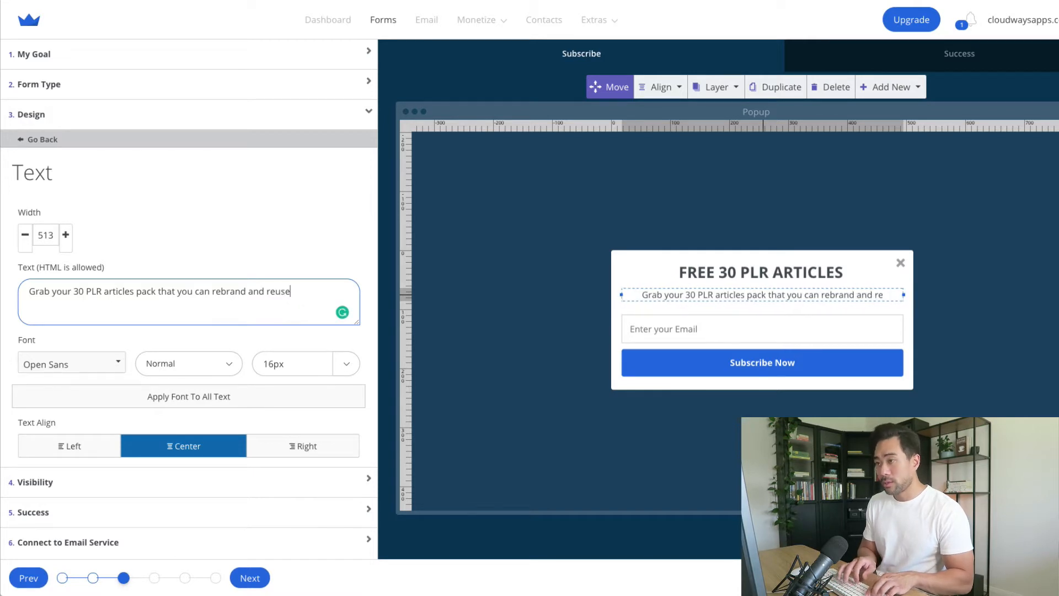
text(/)
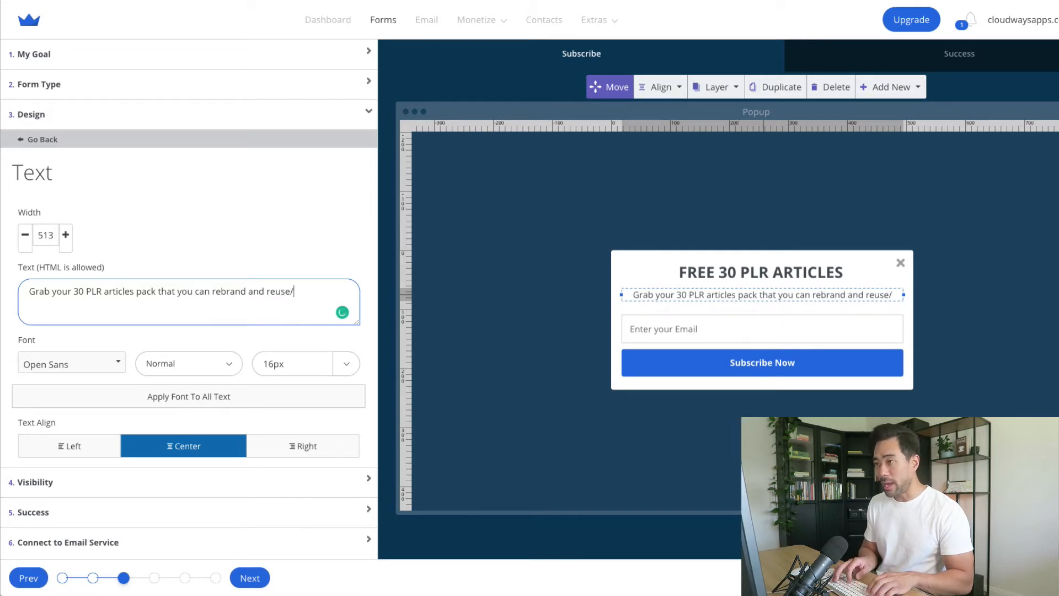
key(BackSpace)
text(.)
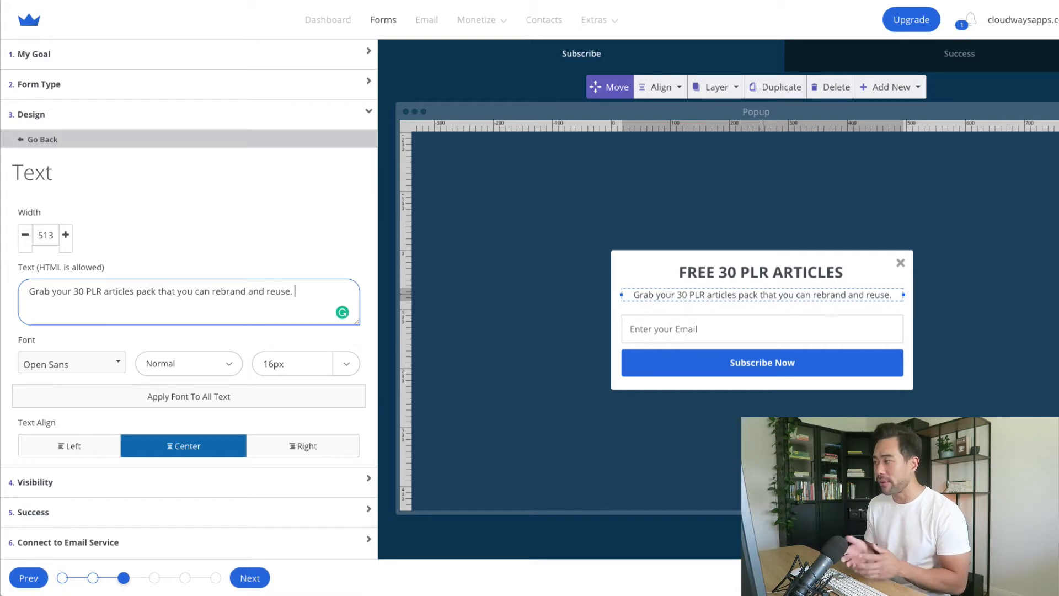
Append "Simply enter your best email to get instant access:" to the description text and set its font size to 18px.
text(Simply en)
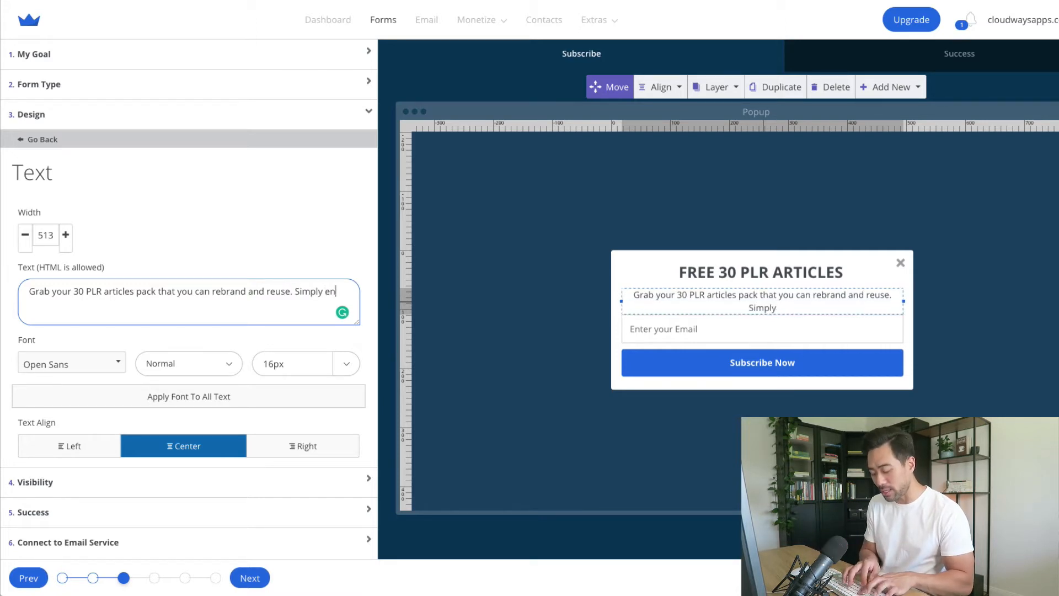
text(ter your best em)
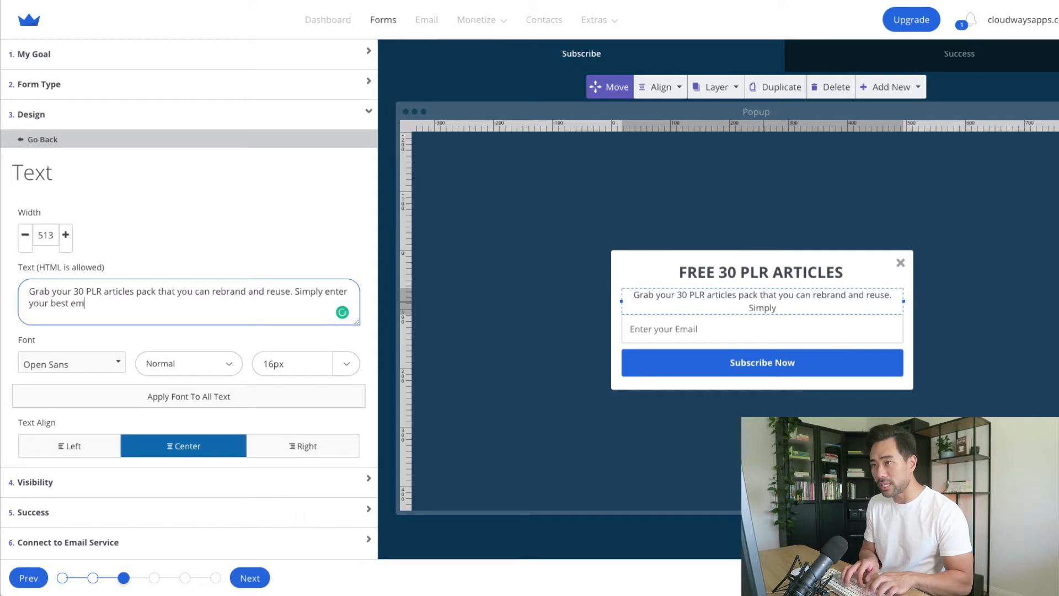
text(ail to )
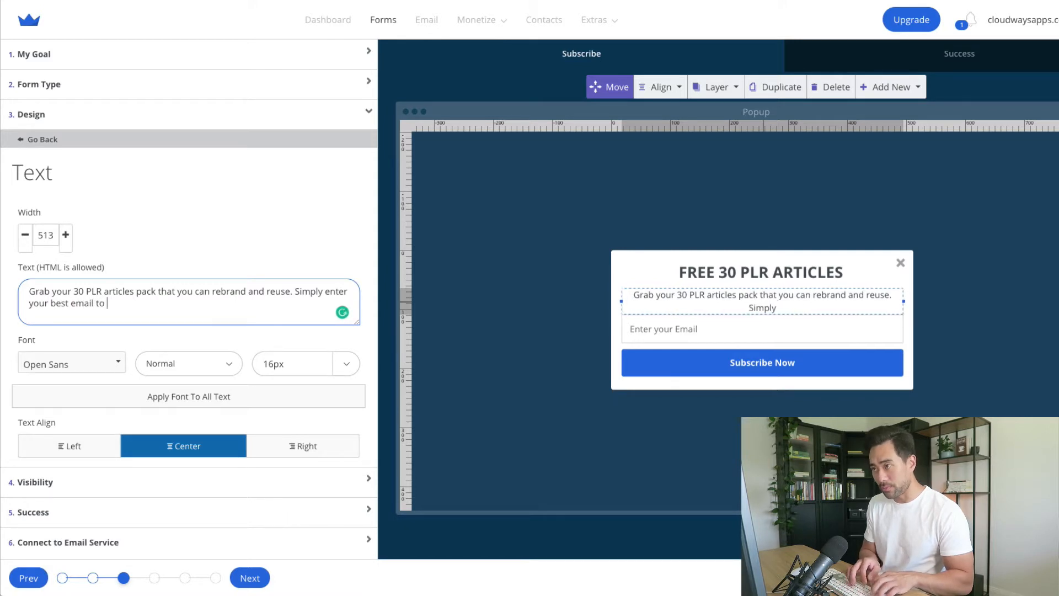
text(get instant a)
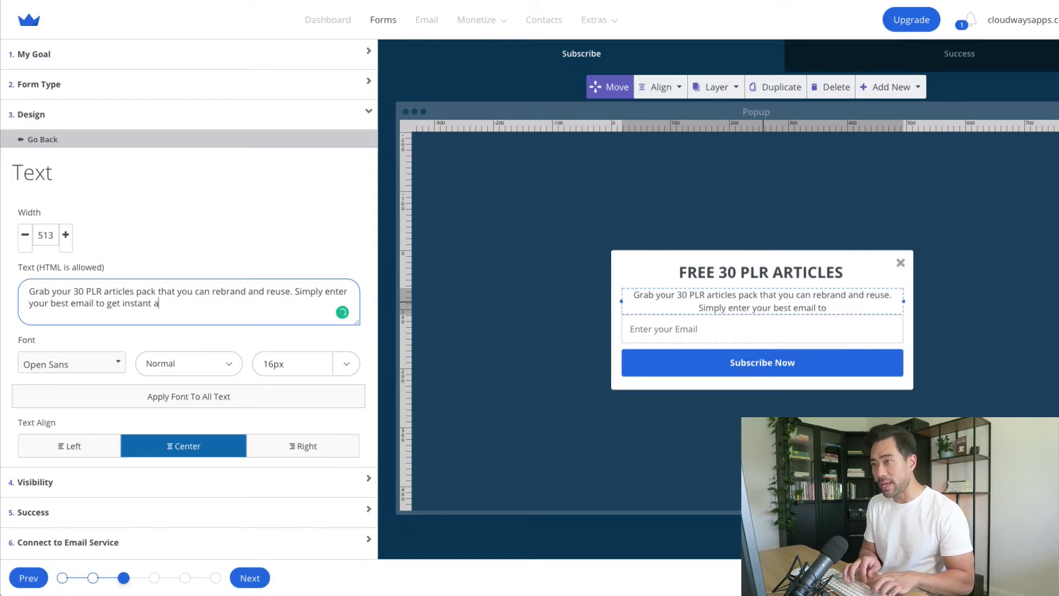
text(ccess:)
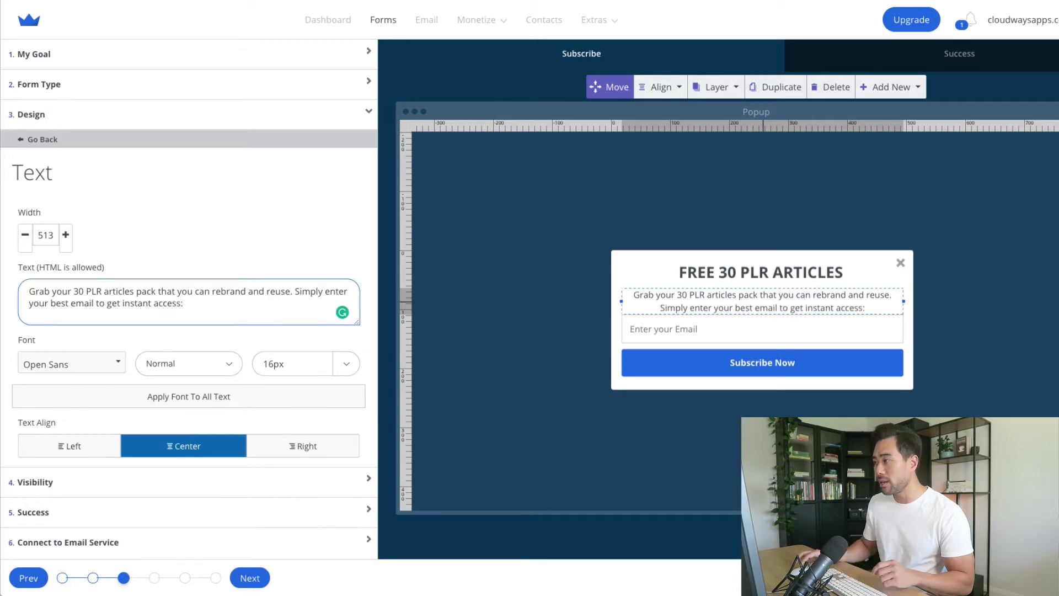
click(347, 366)
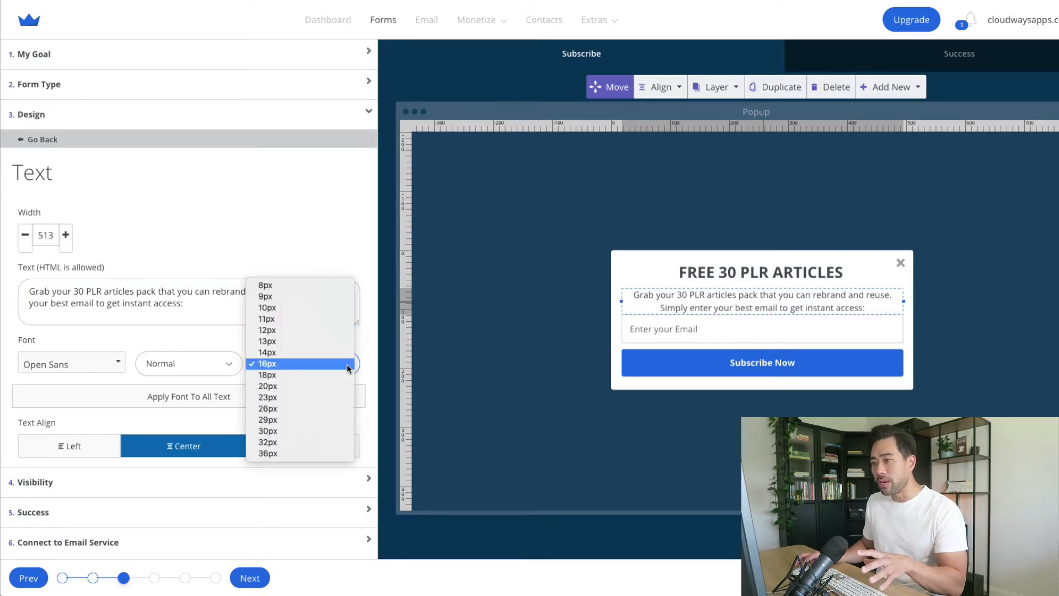
click(299, 377)
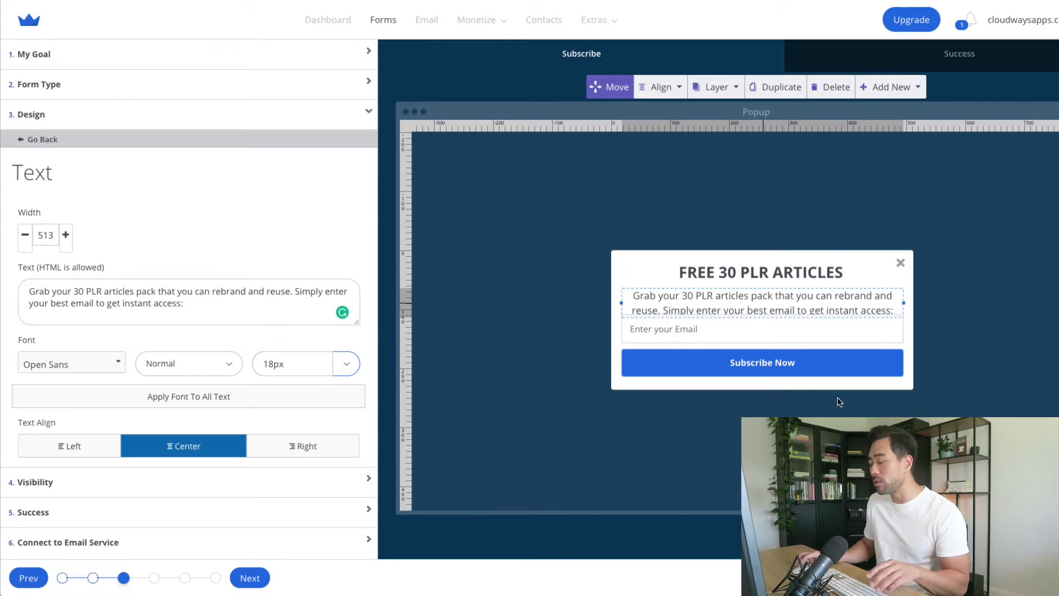
Extend the popup background to a height of 295 and move the Subscribe Now button and email field lower, clear of the description.
click(786, 384)
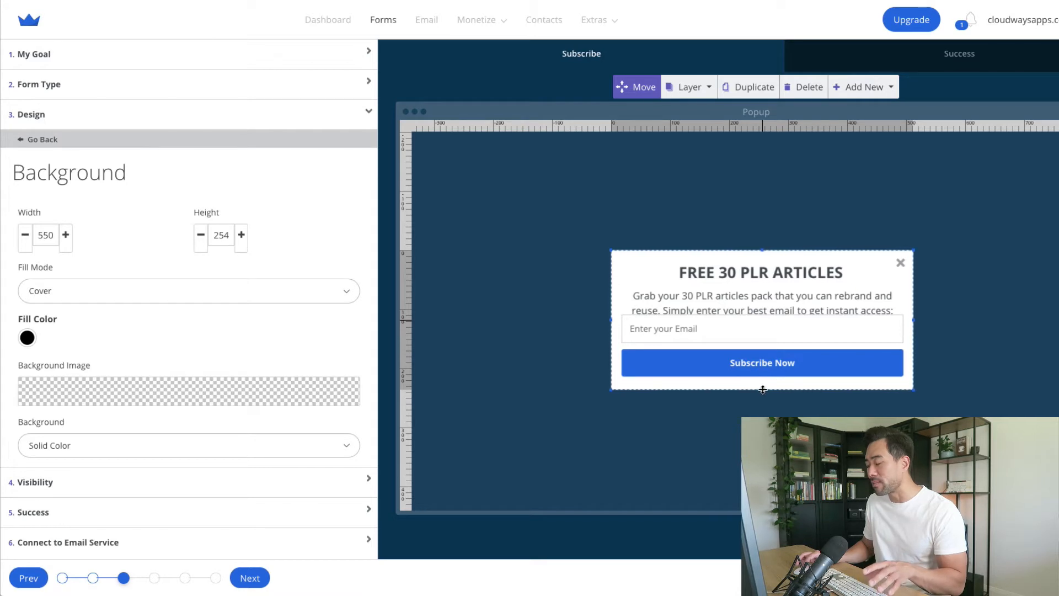
drag(763, 390, 760, 410)
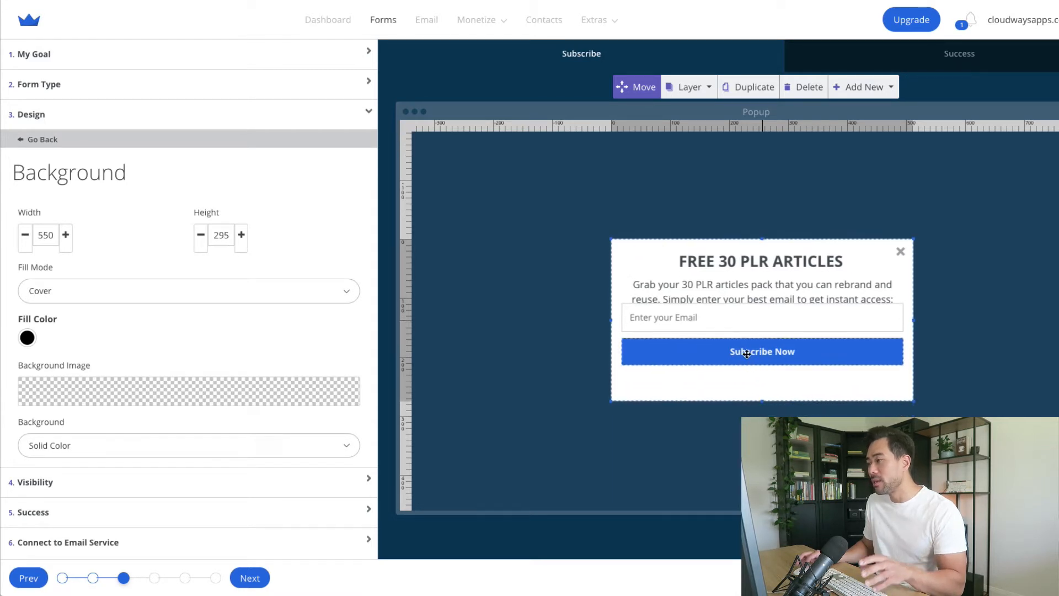
drag(746, 354, 750, 379)
drag(738, 333, 736, 334)
click(742, 300)
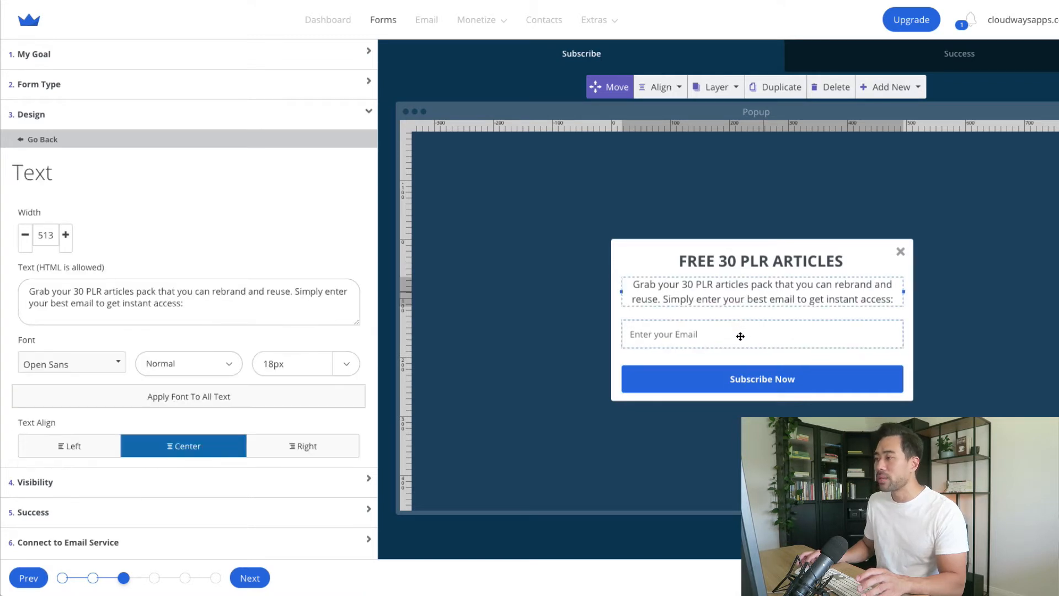
click(684, 333)
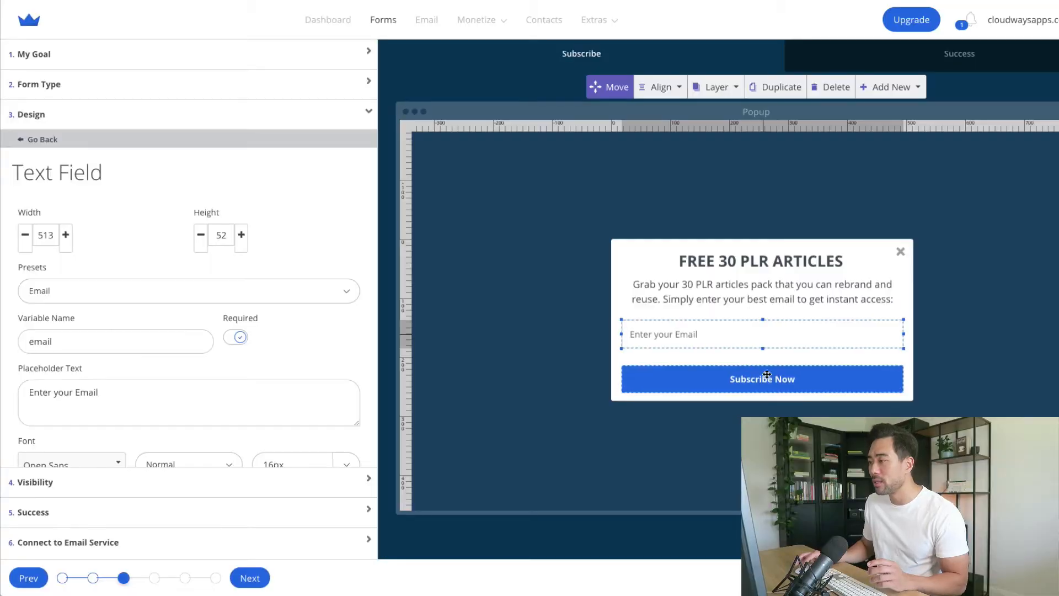
Move the Subscribe Now button up closer to the email field and change the field's placeholder to "Enter your best email".
drag(741, 375, 741, 368)
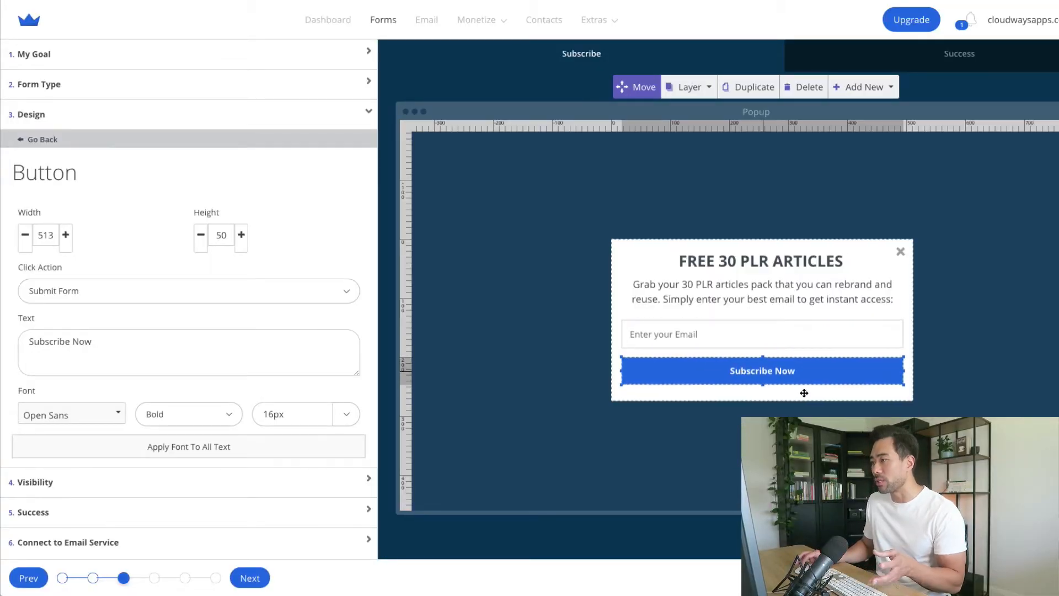
click(738, 336)
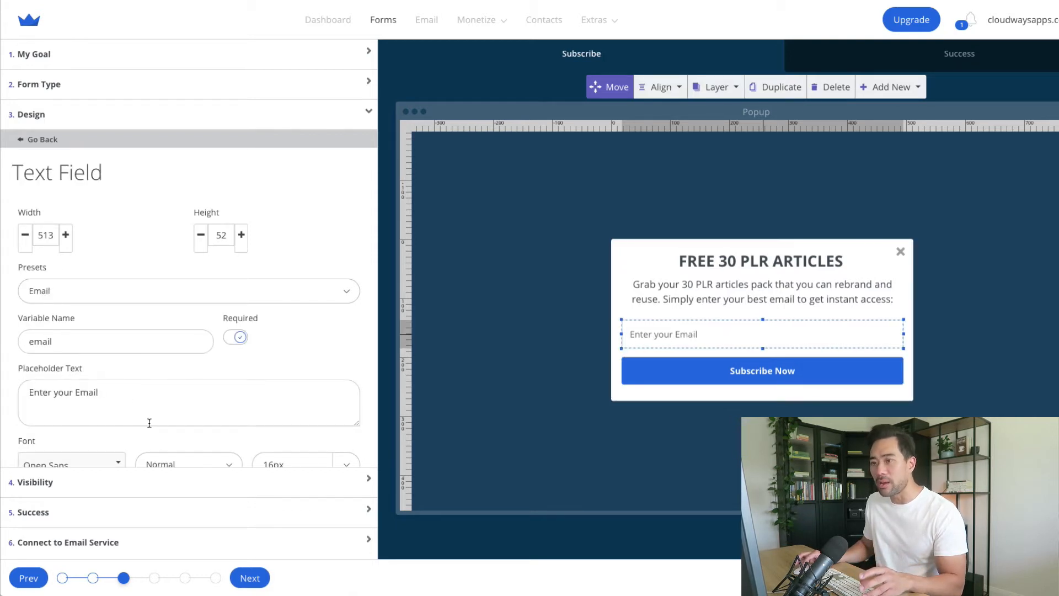
click(77, 392)
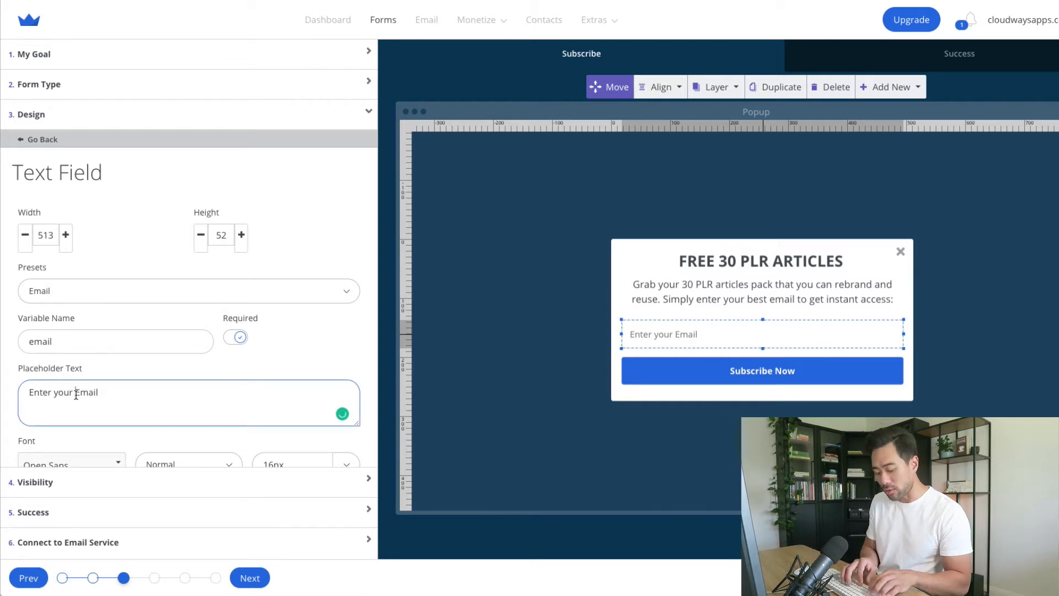
text(best e)
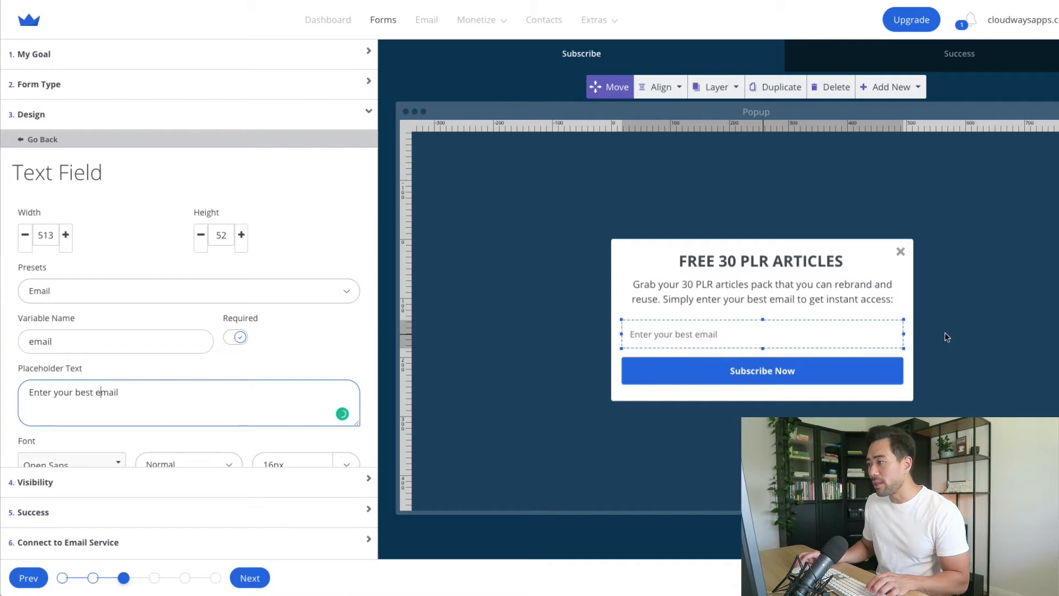
Change the Subscribe Now button's text to "GET INSTANT ACCESS NOW!" and set its font size to 20px.
click(721, 371)
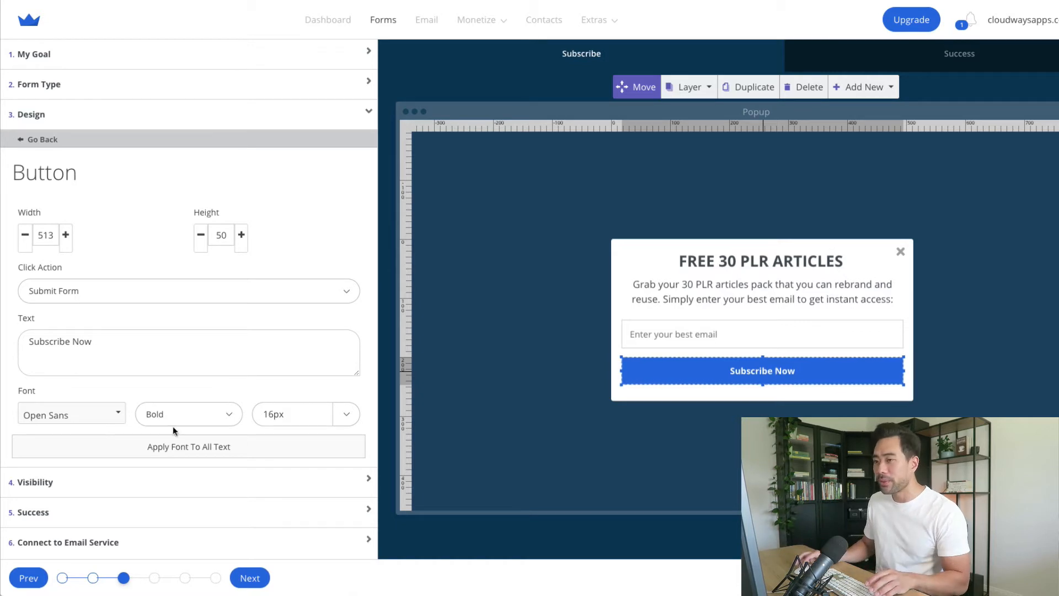
triple_click(134, 355)
text(GE)
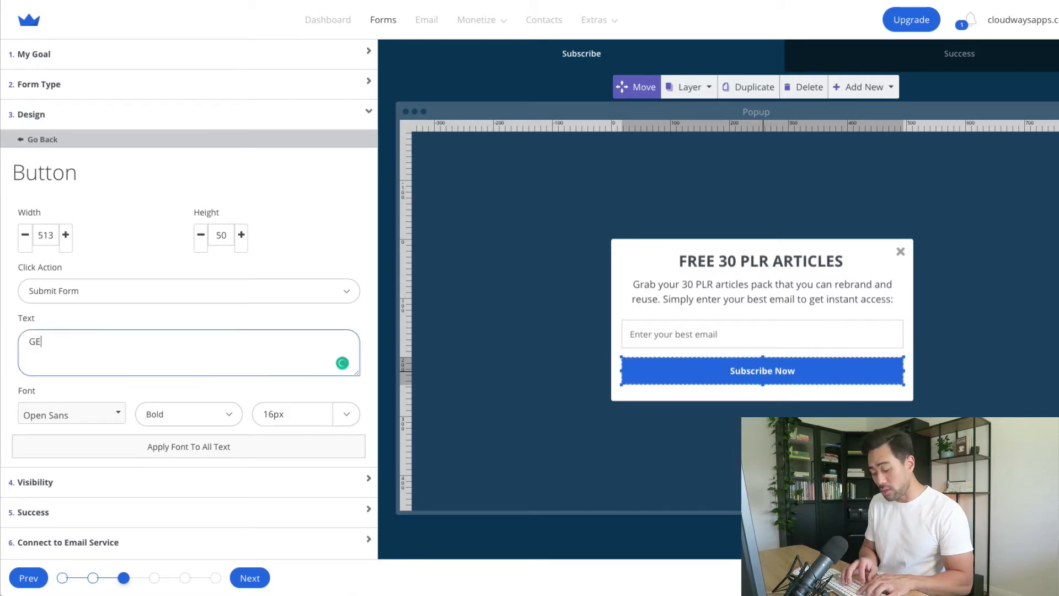
text(T INSTANT ACCESS NOW!)
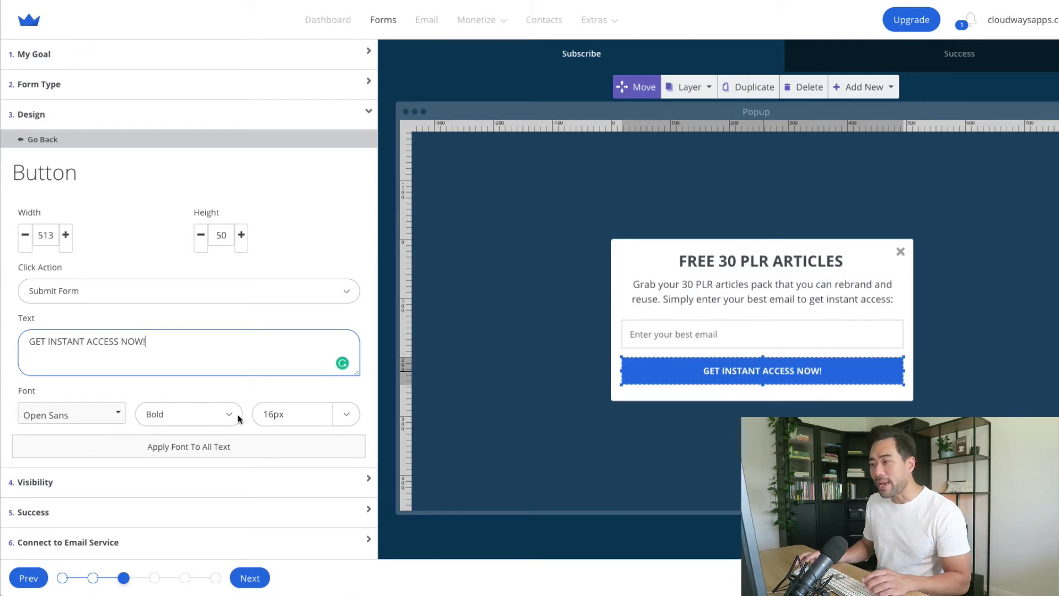
click(342, 416)
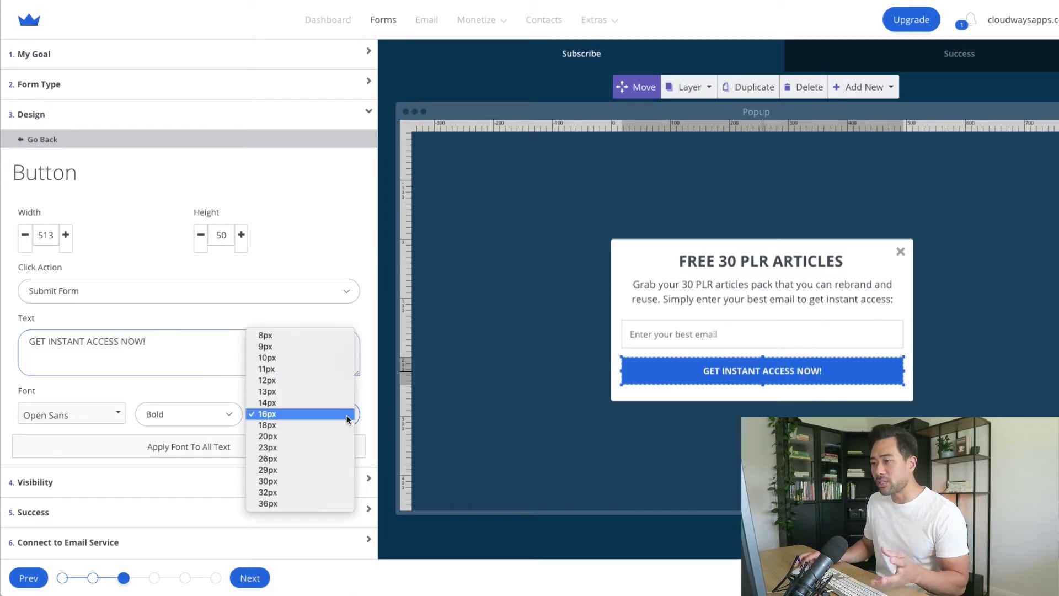
click(306, 434)
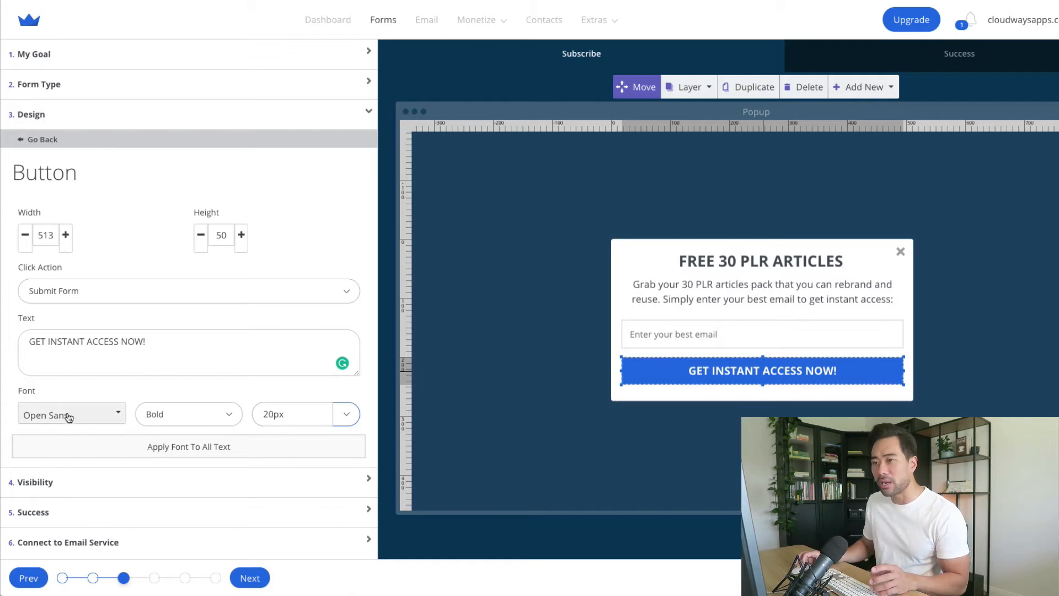
Change the popup button's solid background color to the preset orange (RGB 245, 166, 35).
scroll(68, 416, down, 3)
scroll(67, 417, down, 2)
click(27, 351)
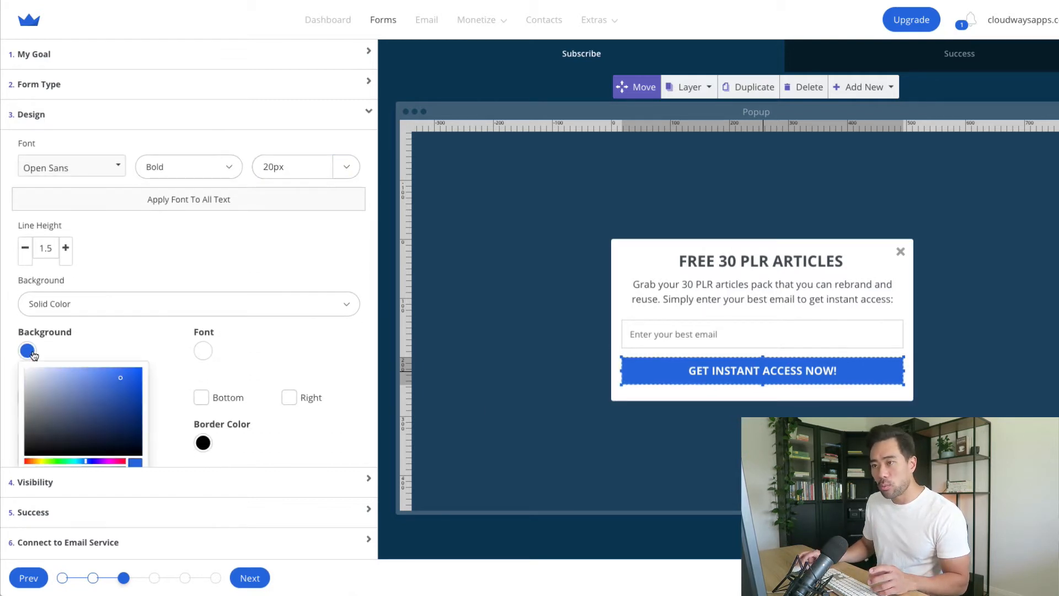
scroll(46, 363, down, 3)
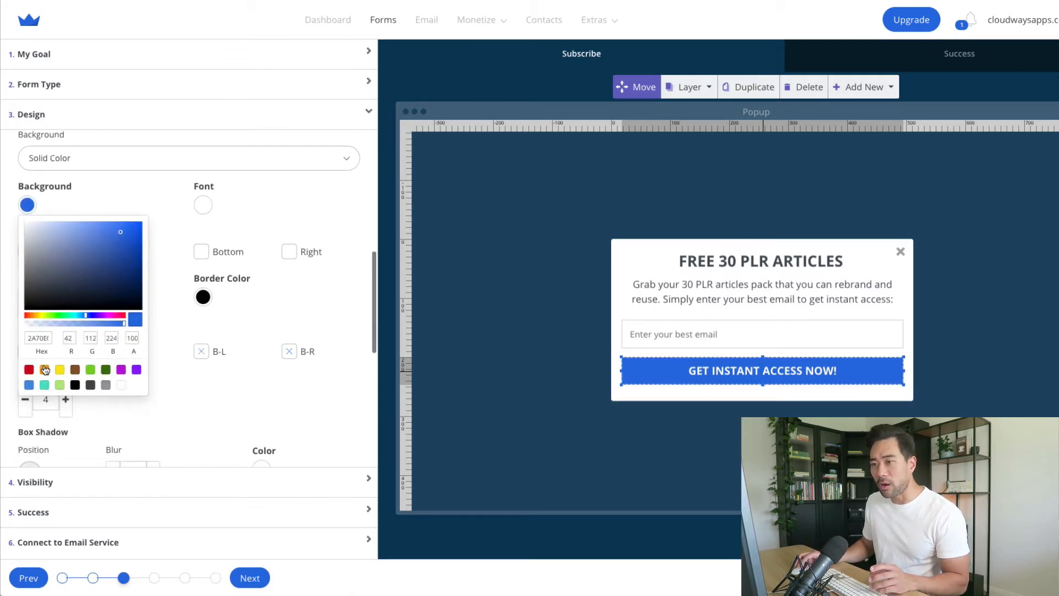
click(45, 371)
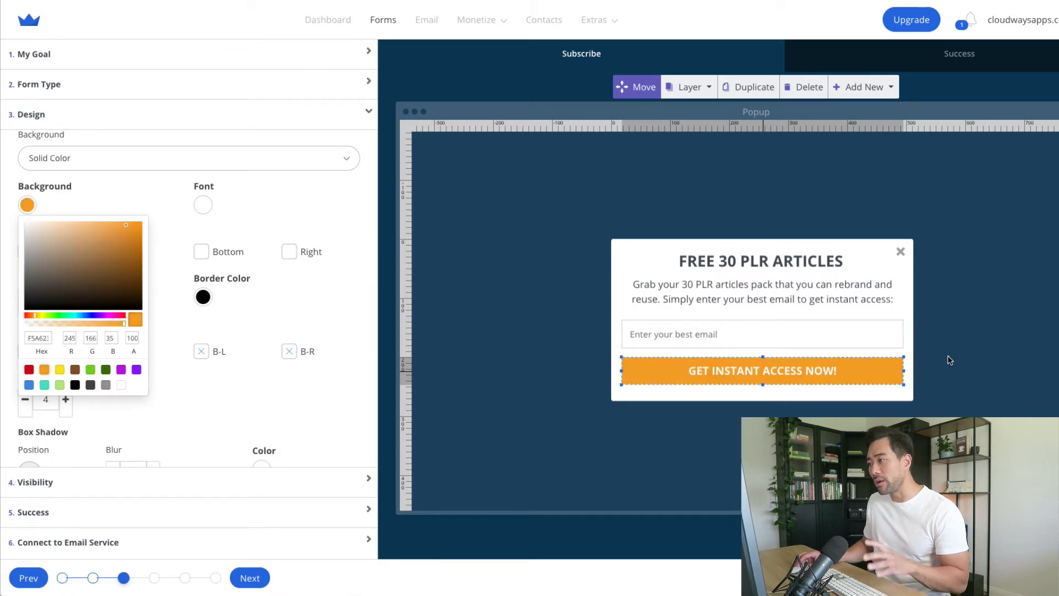
click(293, 392)
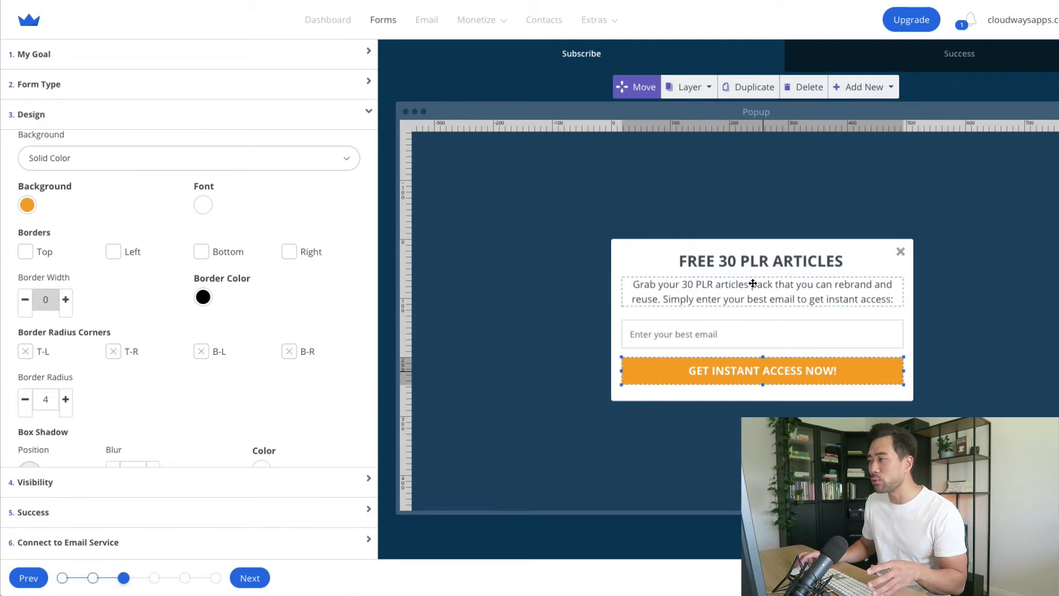
Add a new text element near the popup's heading and replace its wording with "TEST TEXT".
click(874, 88)
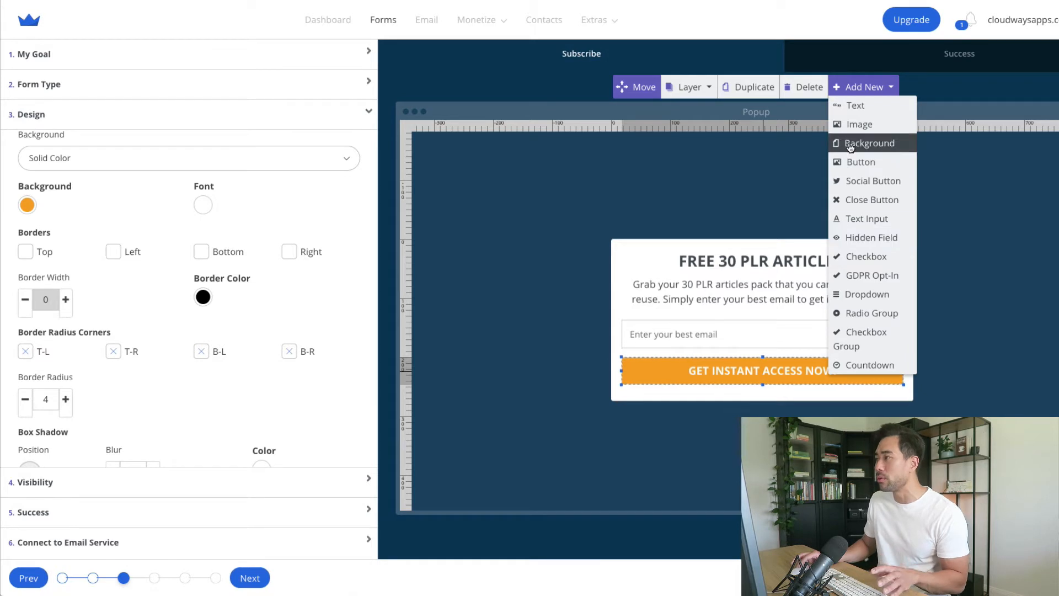
click(856, 107)
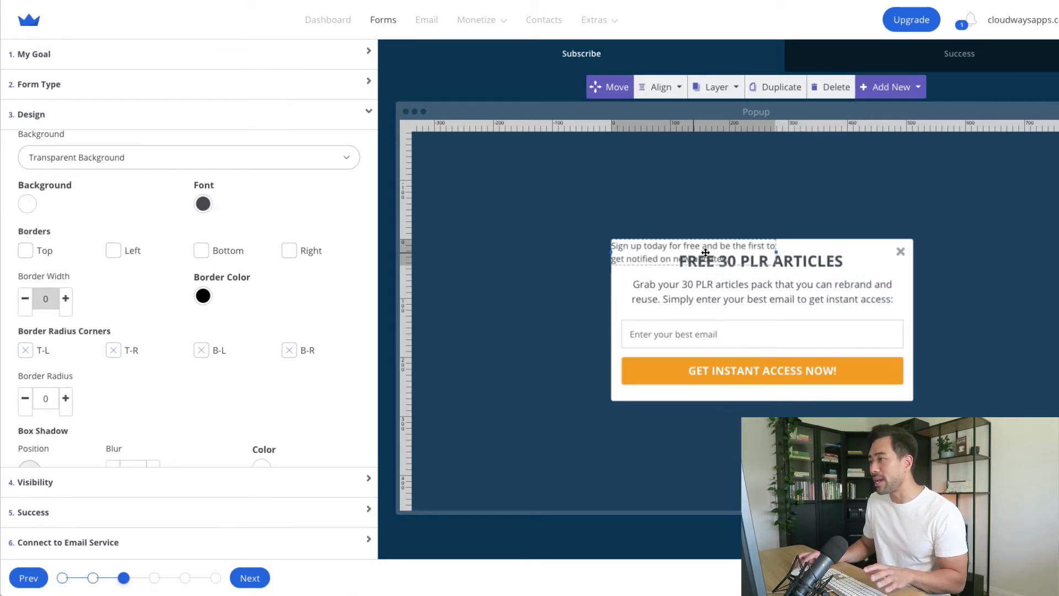
drag(646, 247, 659, 265)
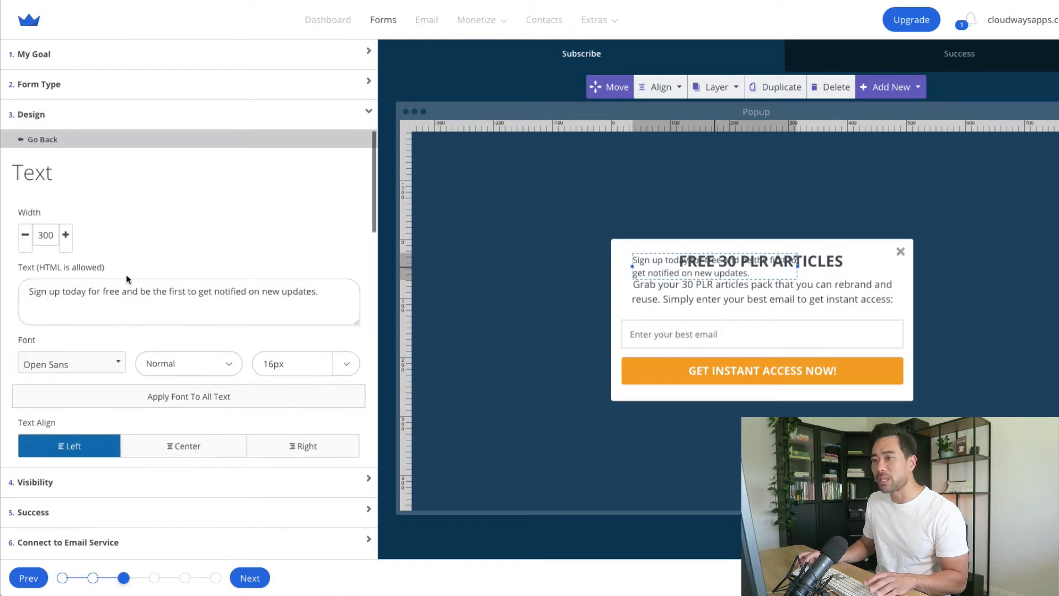
double_click(130, 291)
key(ctrl+a)
text(TES)
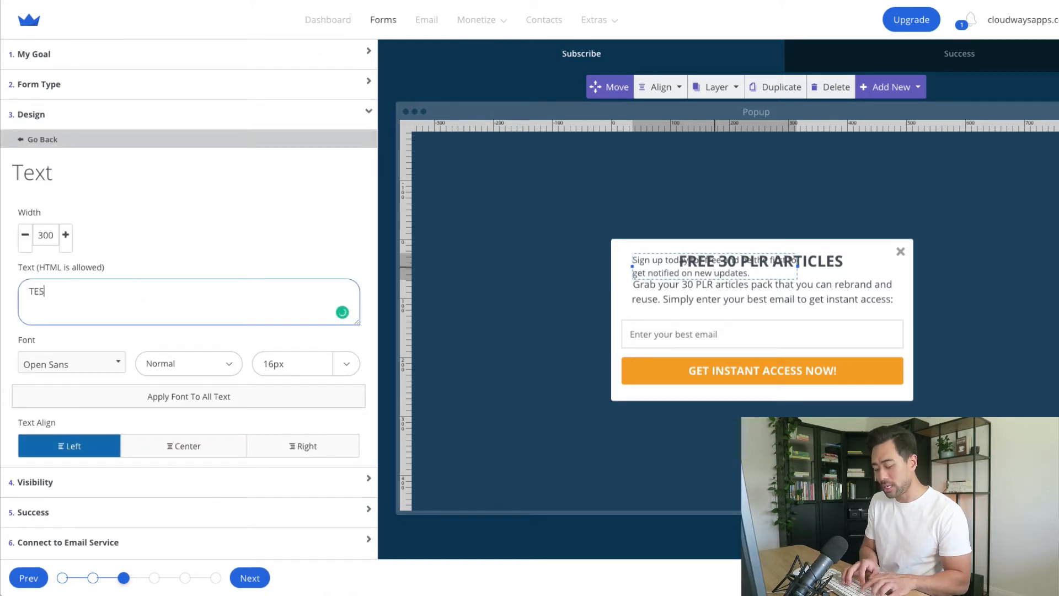
text(T TEXT)
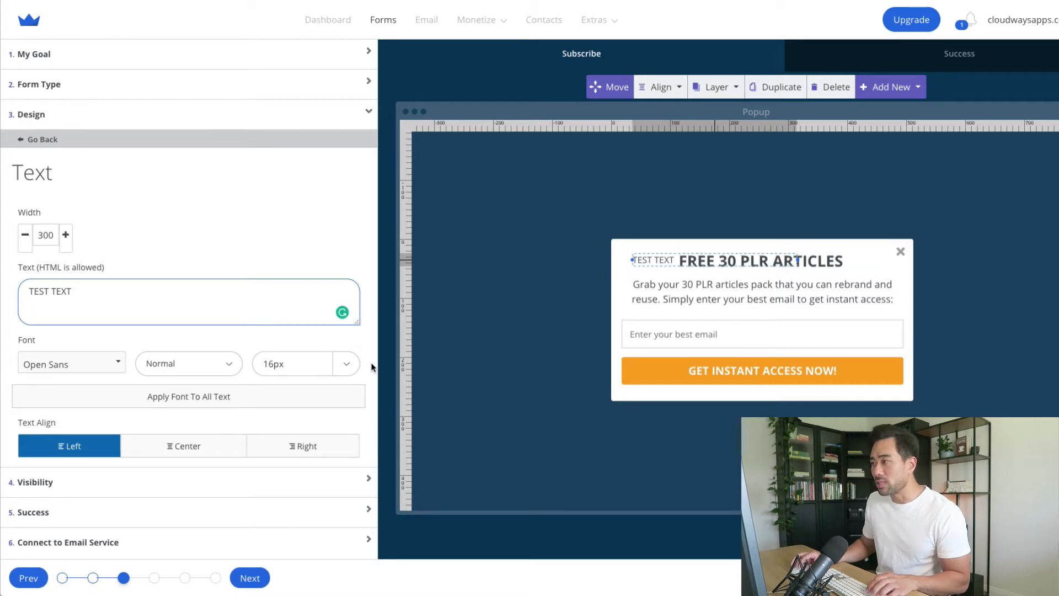
Set the TEST TEXT element's font size to 20px and its weight to Bold.
click(346, 364)
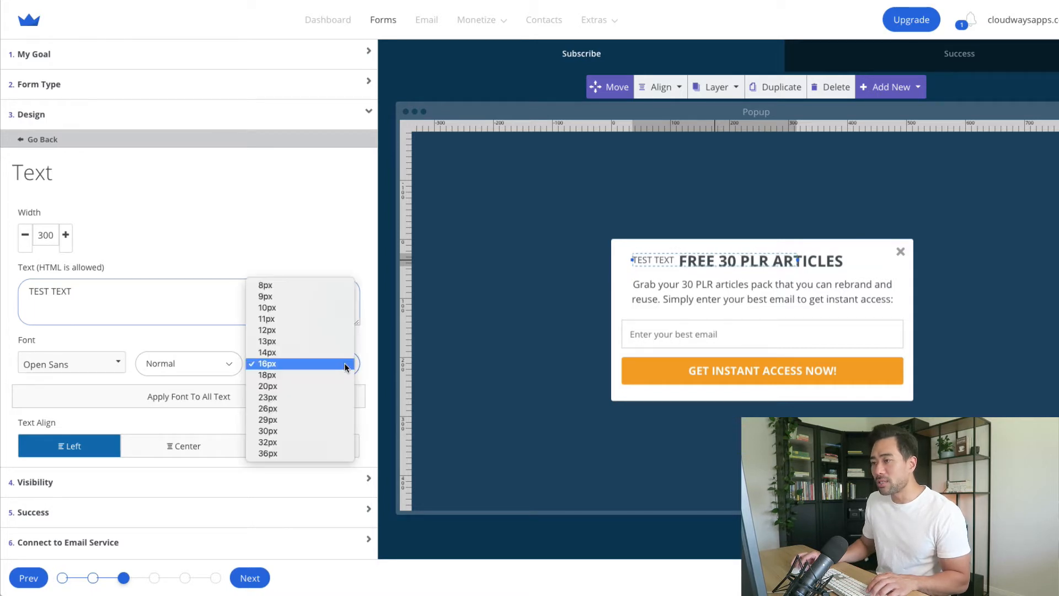
click(292, 386)
scroll(183, 300, down, 2)
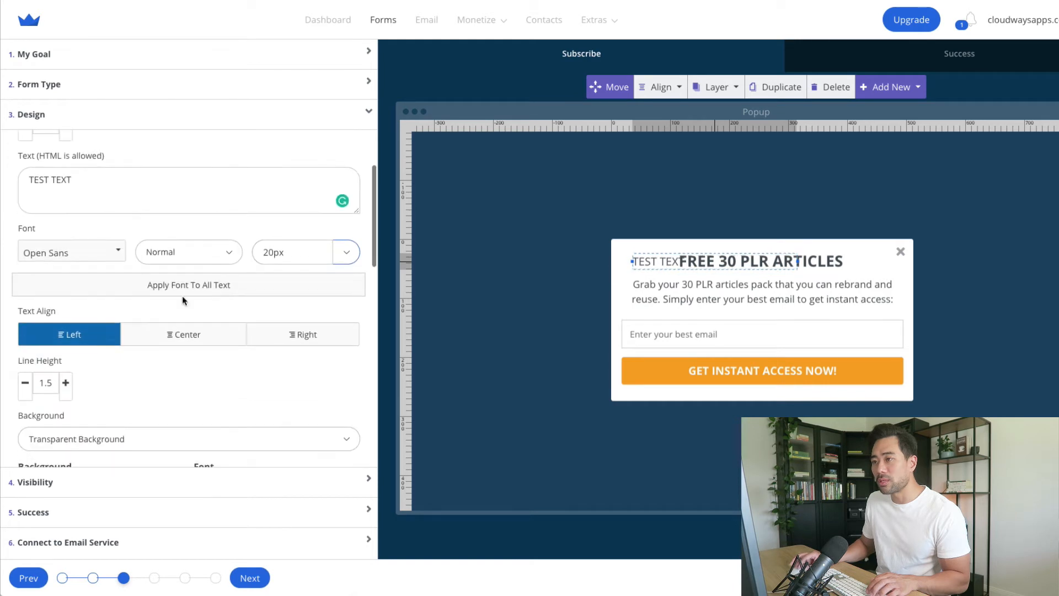
click(188, 252)
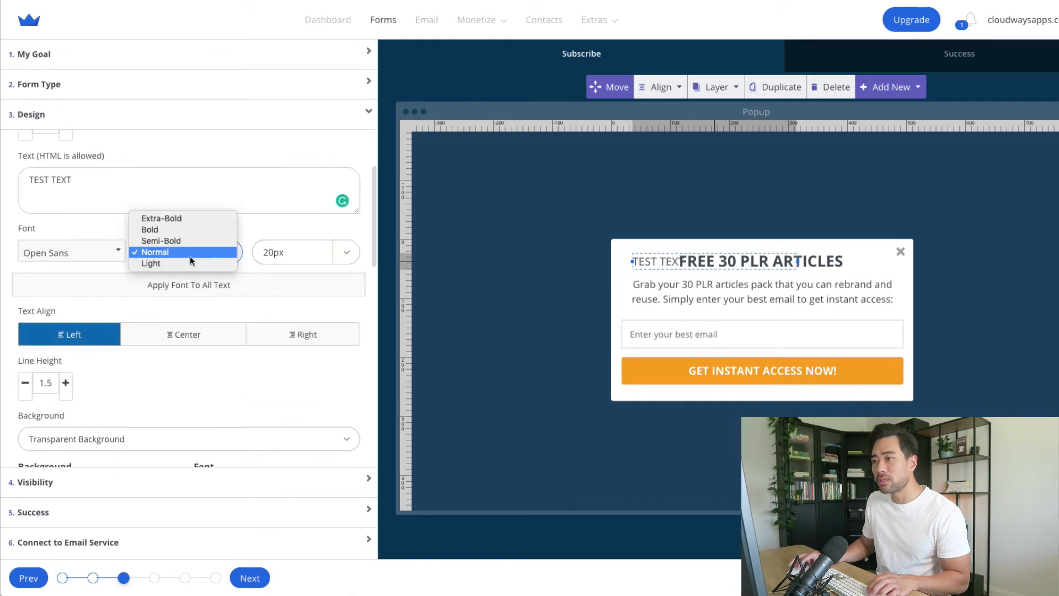
click(168, 229)
Center-align TEST TEXT, place it directly below the heading, and move the description lower to make room.
drag(650, 262, 744, 284)
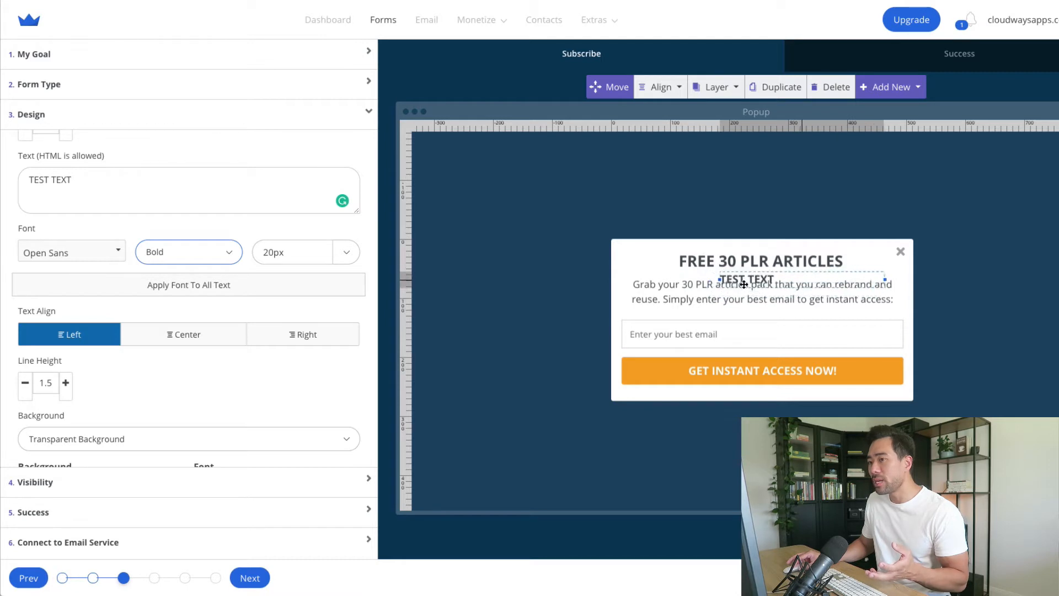
click(180, 338)
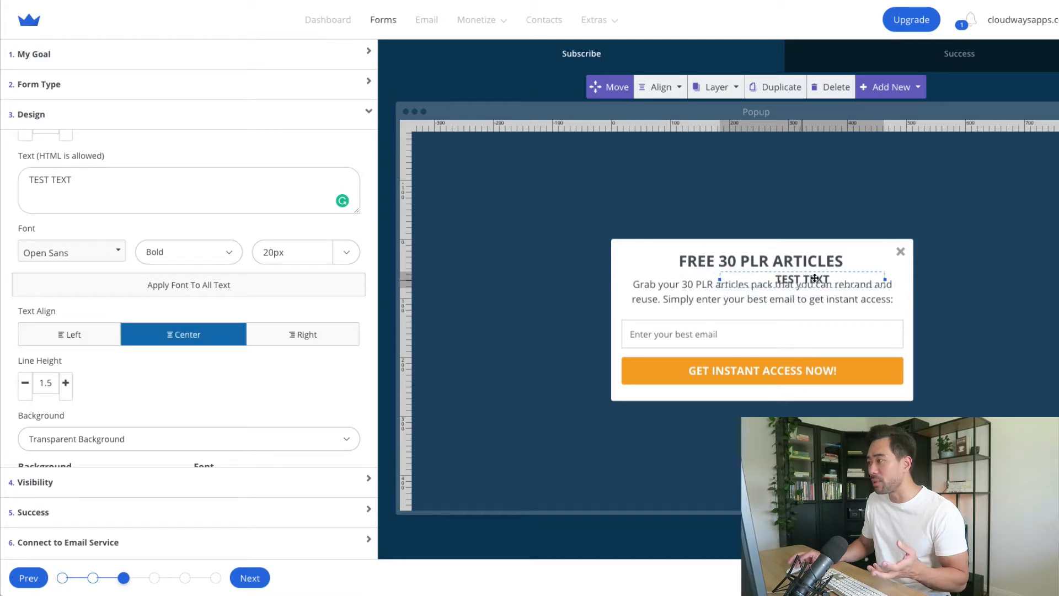
drag(815, 279, 760, 286)
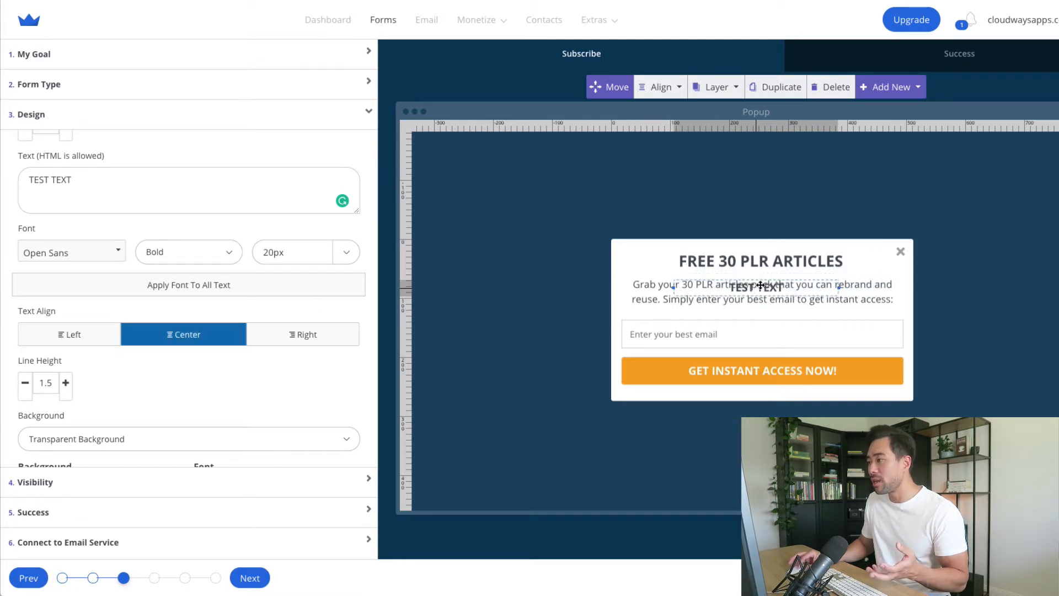
drag(668, 290, 668, 316)
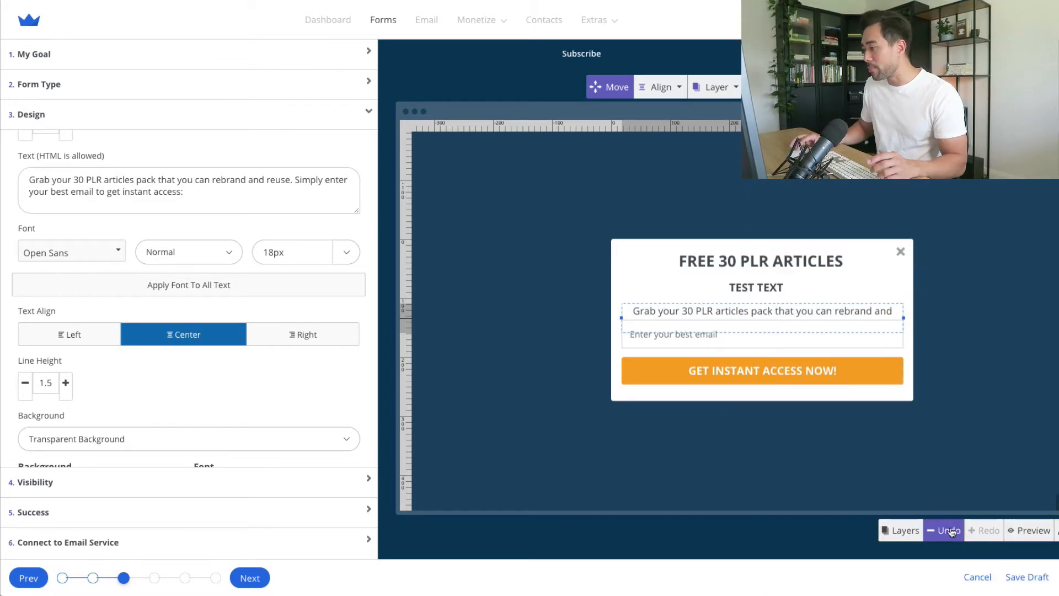
Undo all the changes made since adding the TEST TEXT element, including its creation.
click(950, 531)
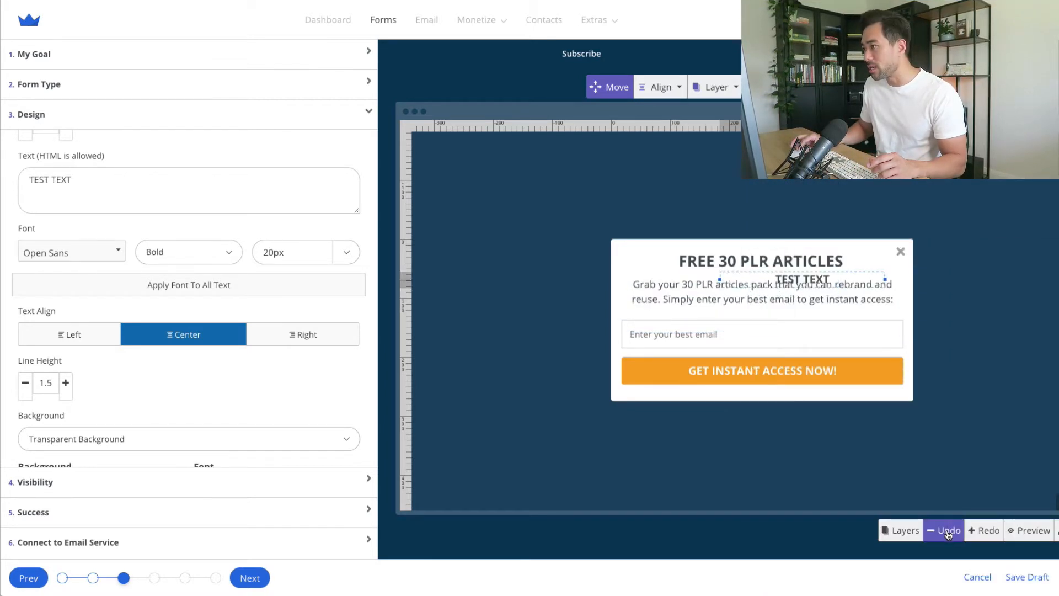
click(948, 531)
click(948, 531)
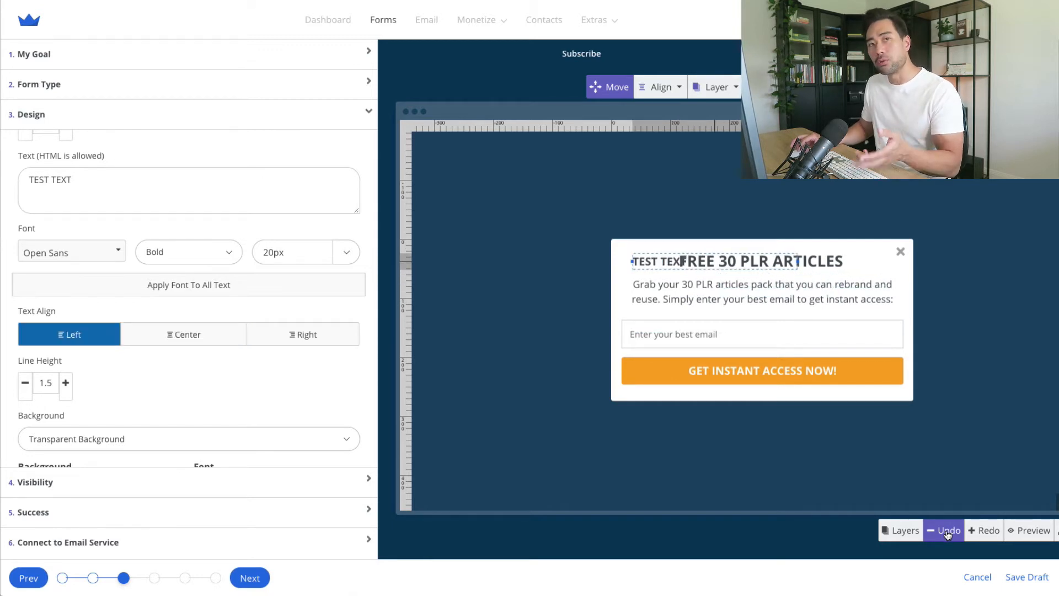
click(949, 531)
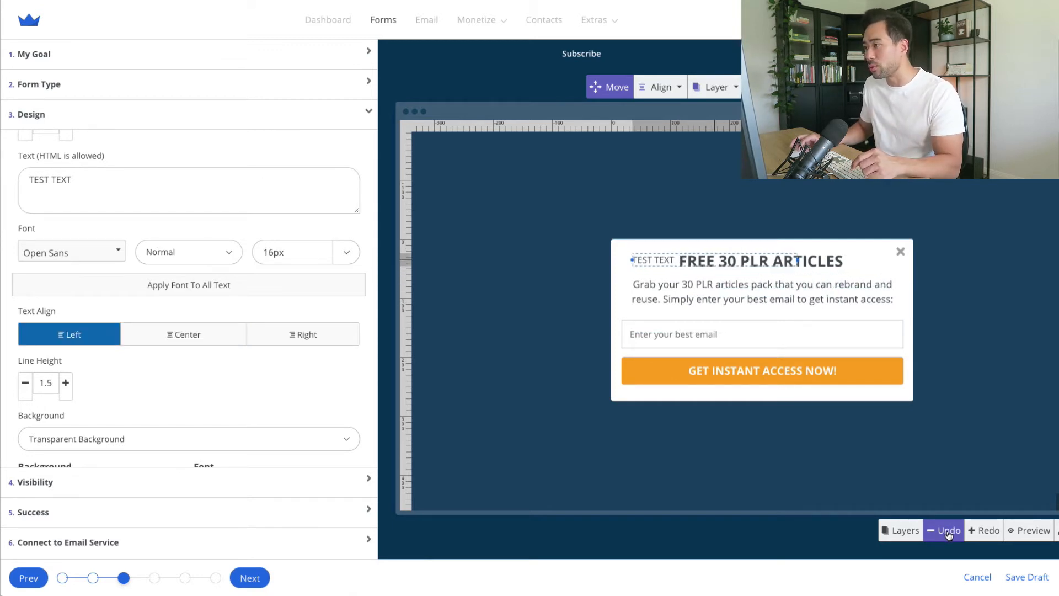
click(948, 532)
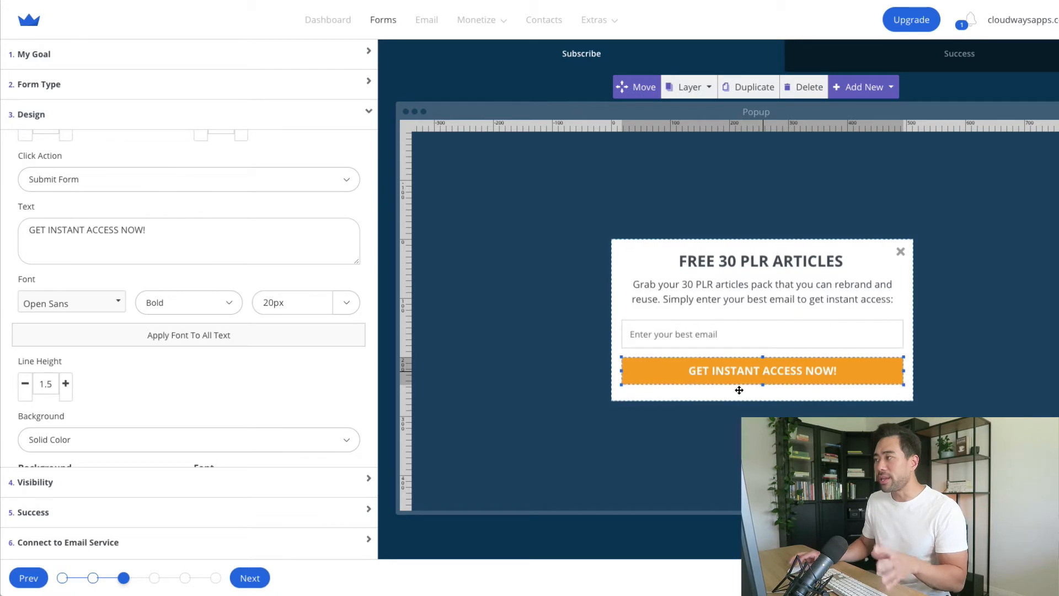
On the popup's Success screen, replace the heading text with "Thanks for claiming your copy!".
click(971, 62)
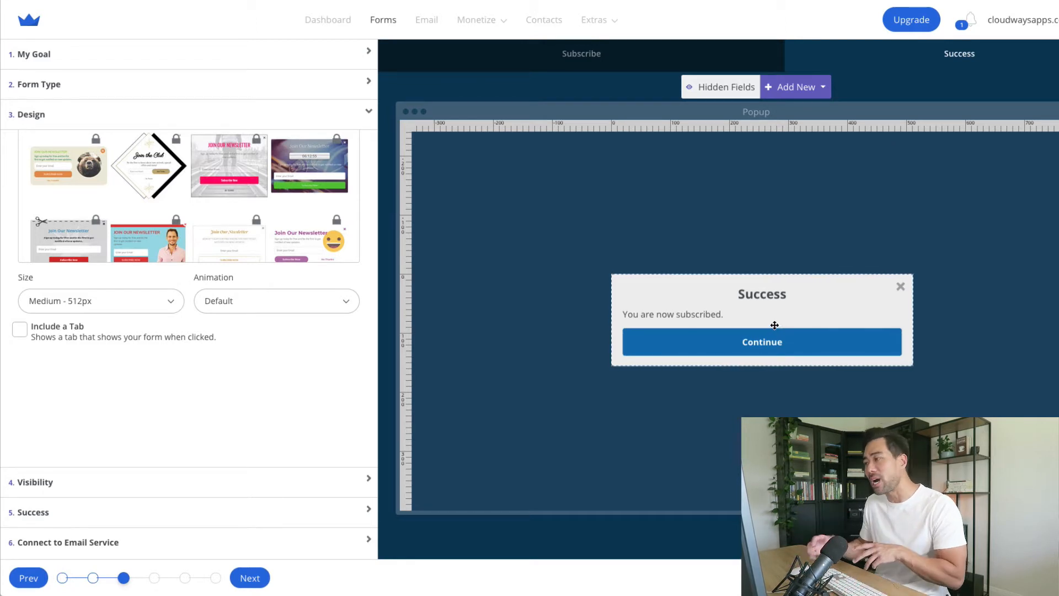
click(634, 60)
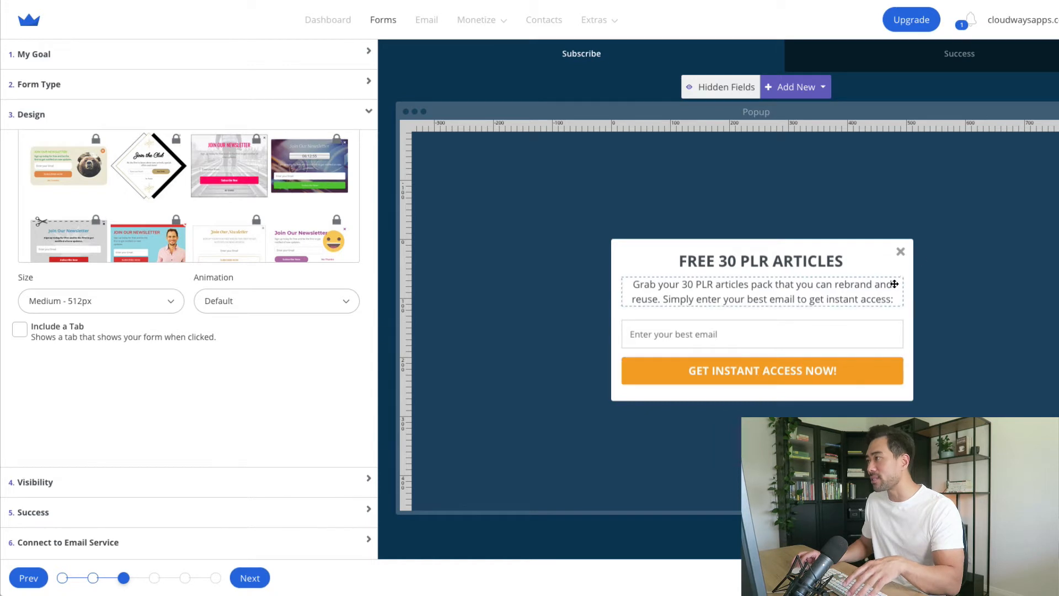
click(958, 63)
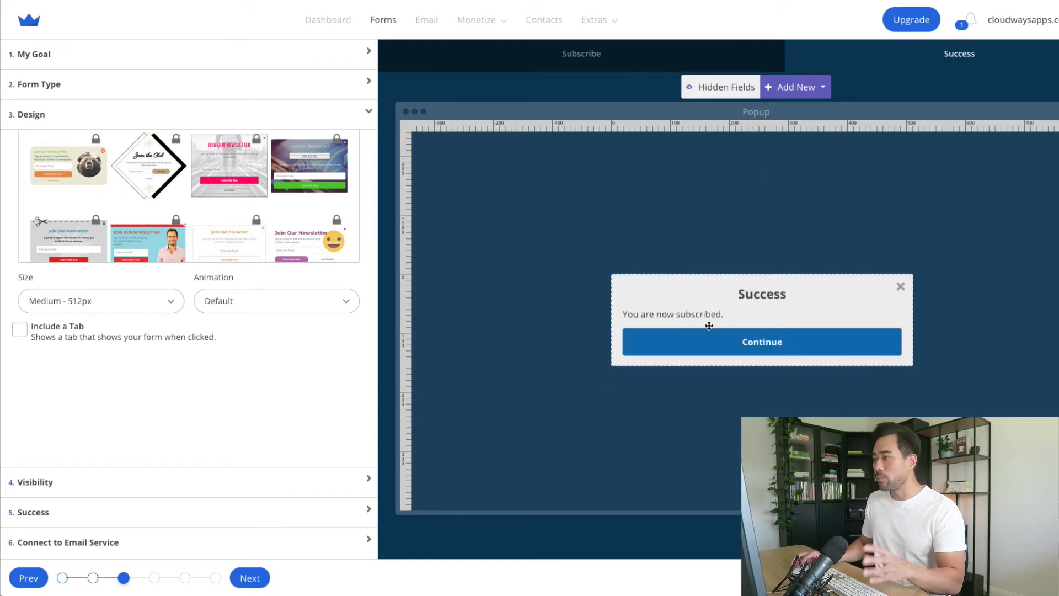
click(746, 297)
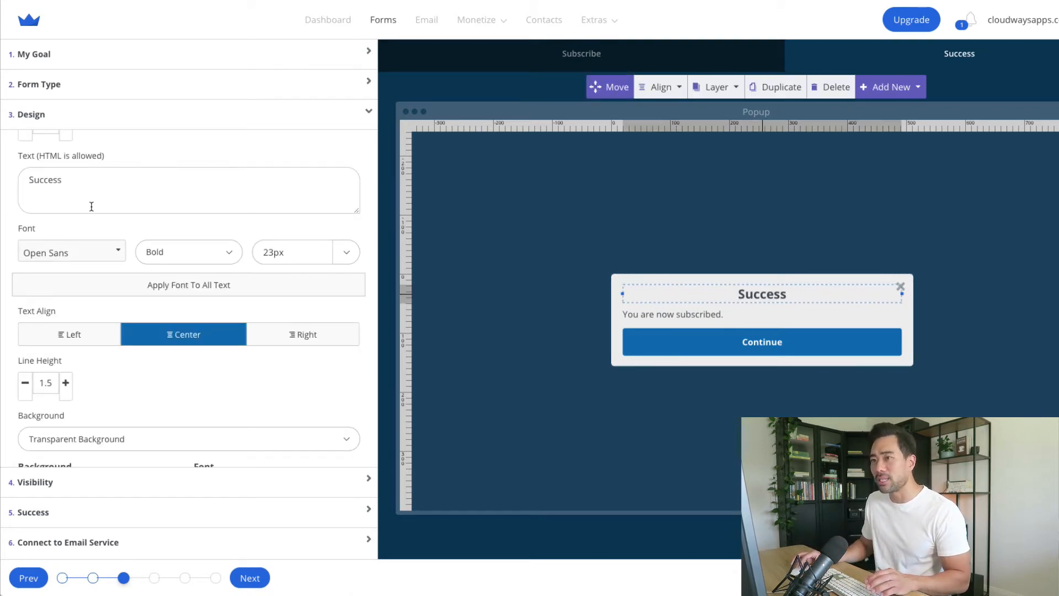
double_click(109, 193)
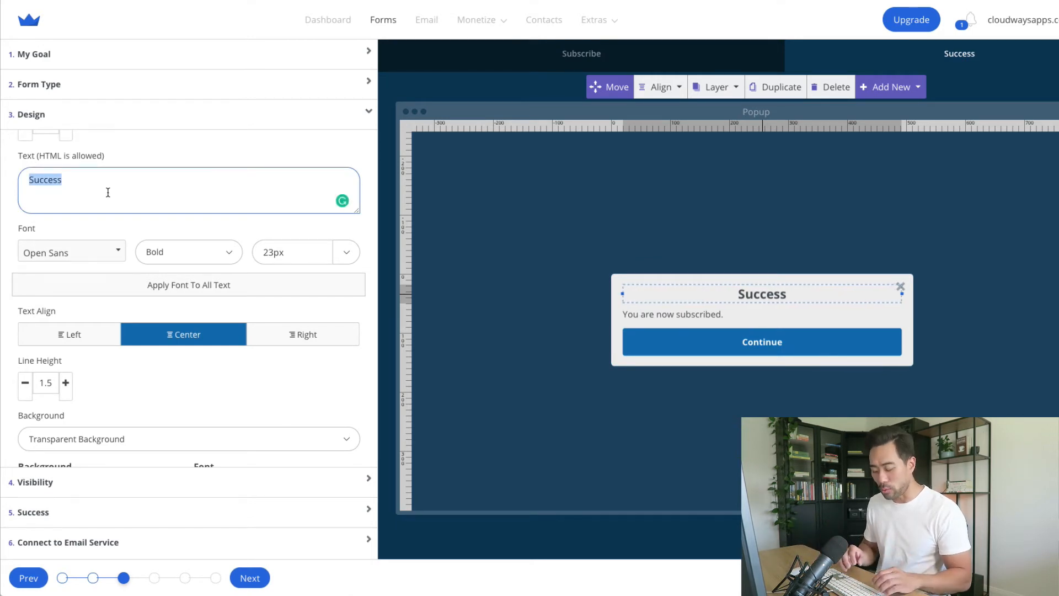
text(Thanks for)
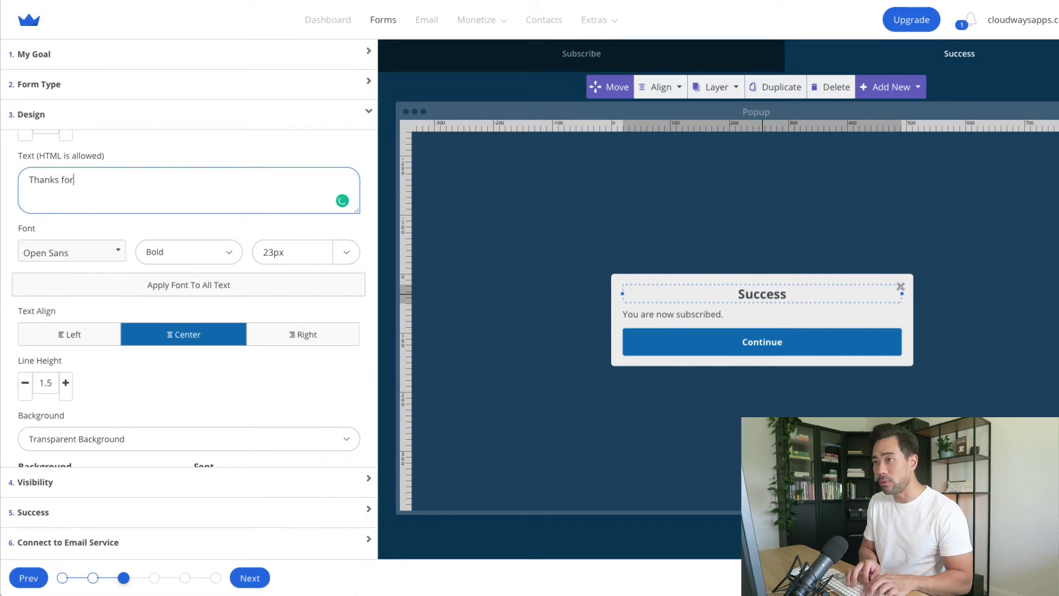
text( claiming your copy!)
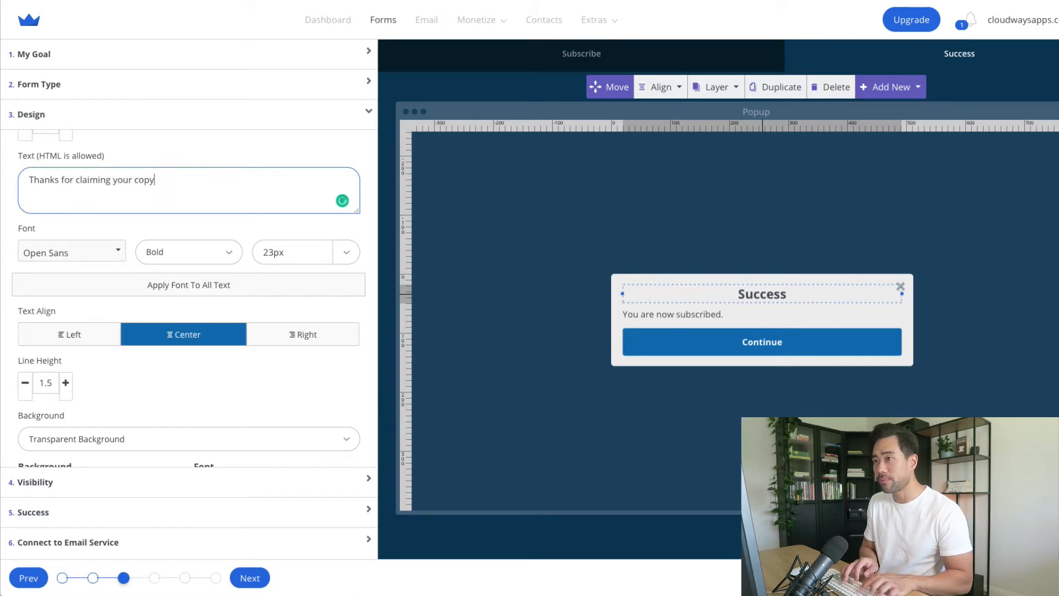
Replace the success message below the heading with "Please check your inbox for your download link." and set its font size to 18px.
click(693, 313)
triple_click(126, 192)
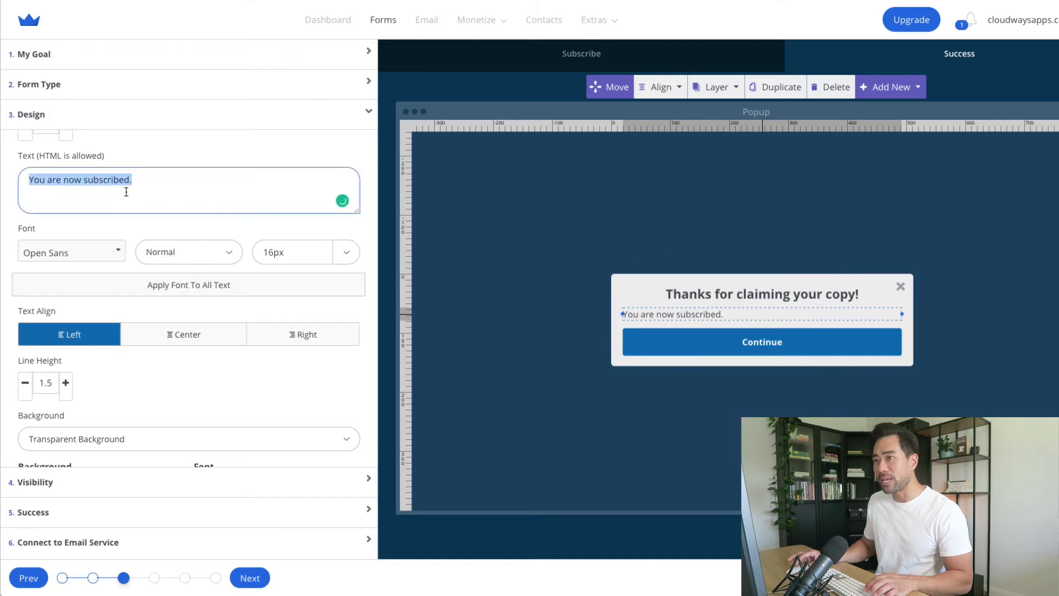
text(Please ch)
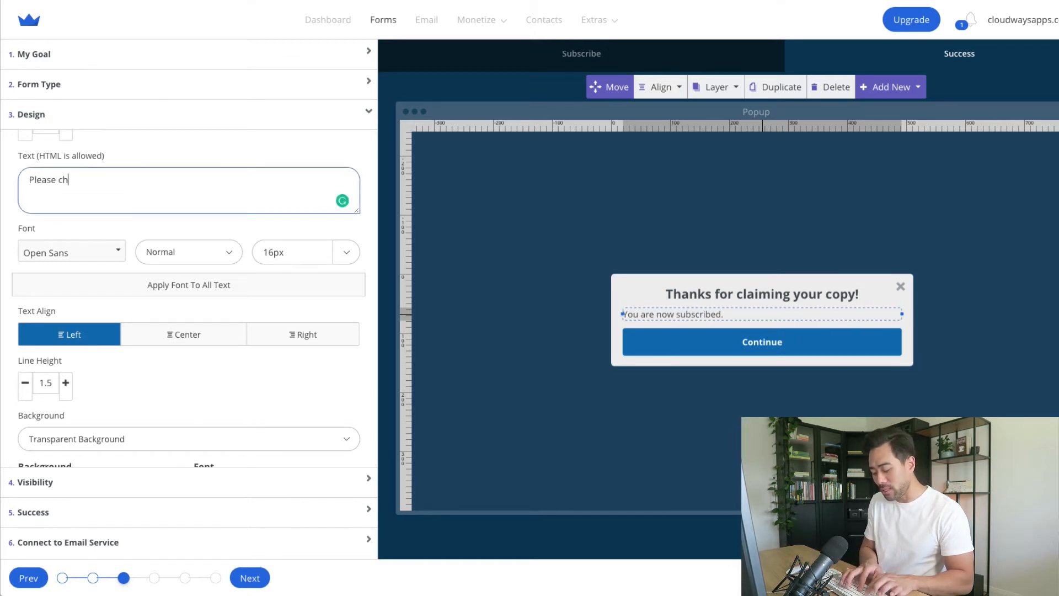
text(eck your)
text( inbox)
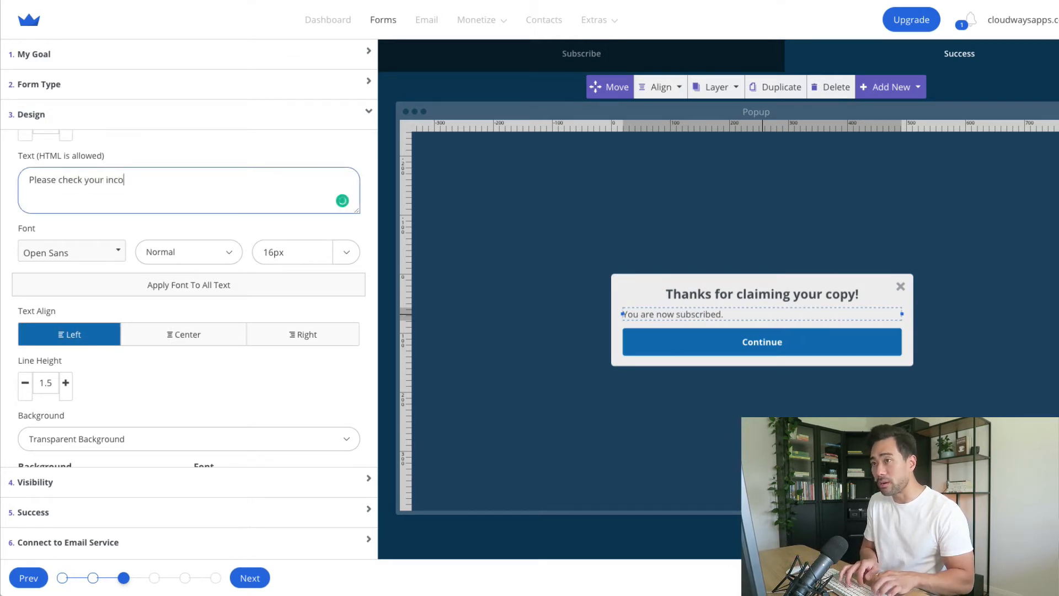
text( for y)
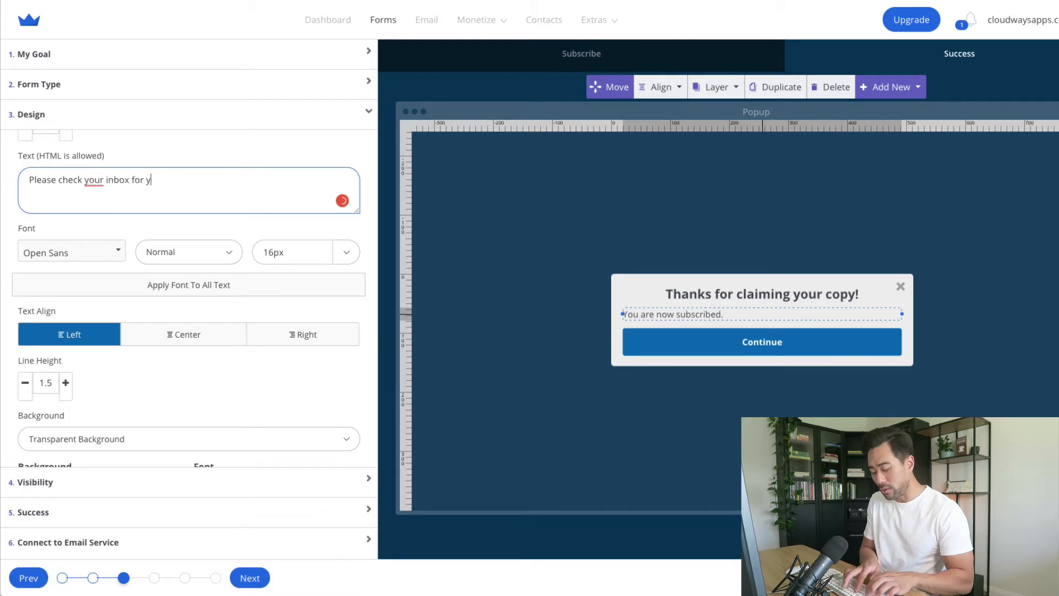
text(our download link.)
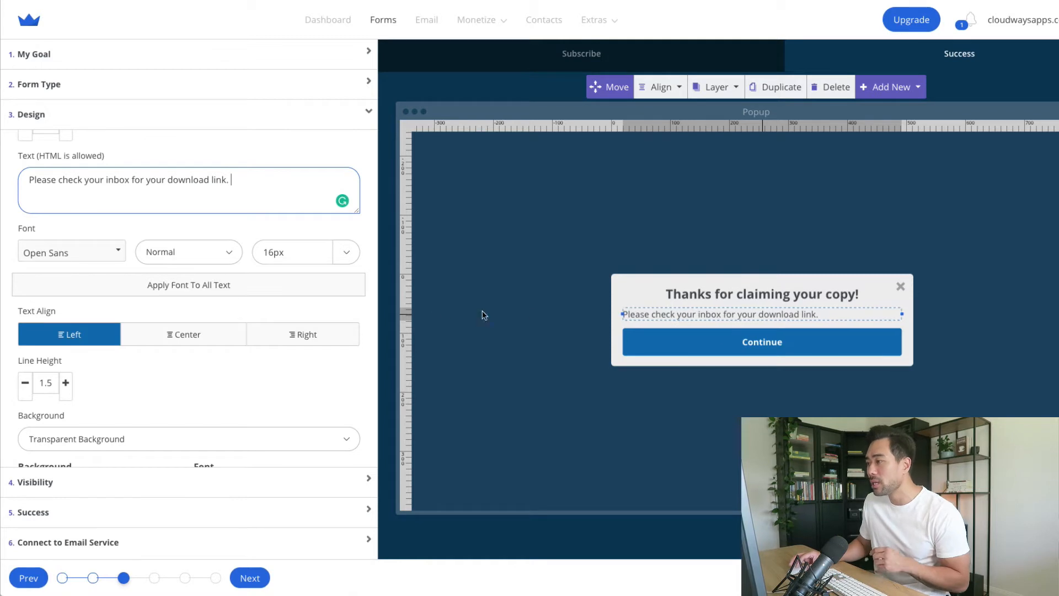
click(339, 264)
click(293, 263)
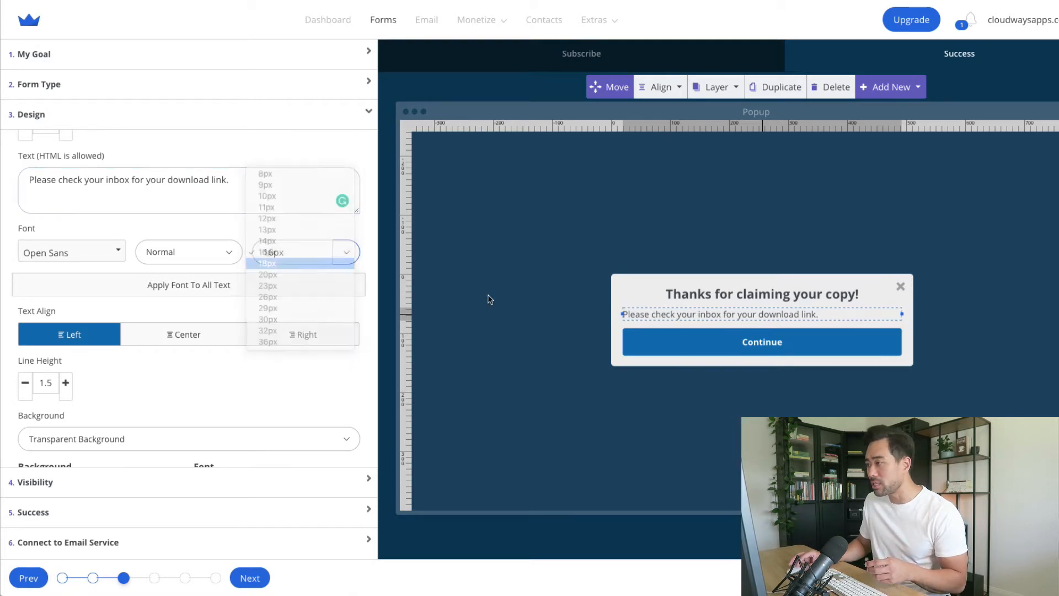
click(711, 343)
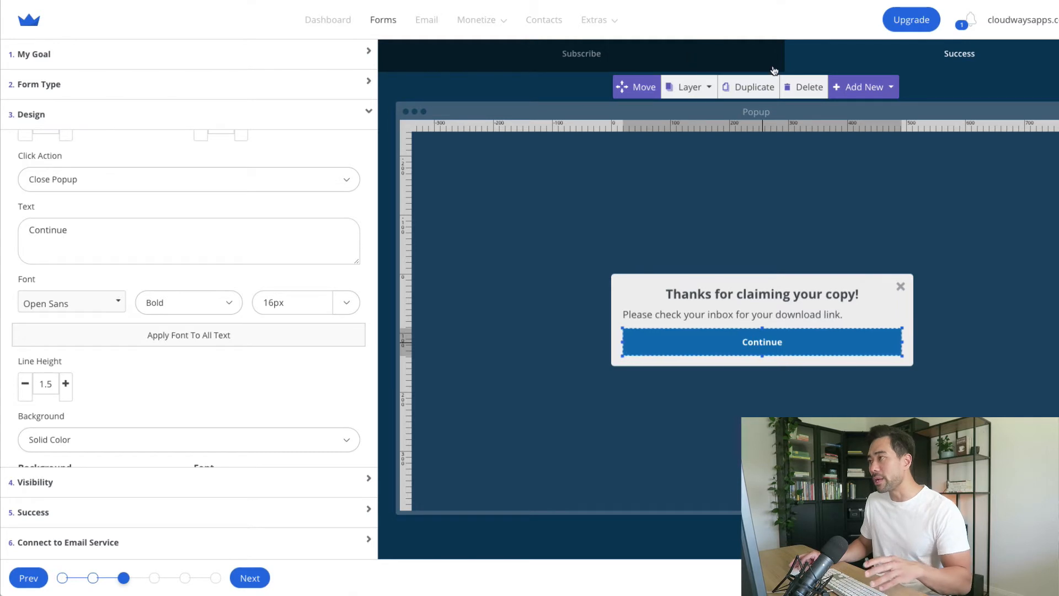
click(742, 62)
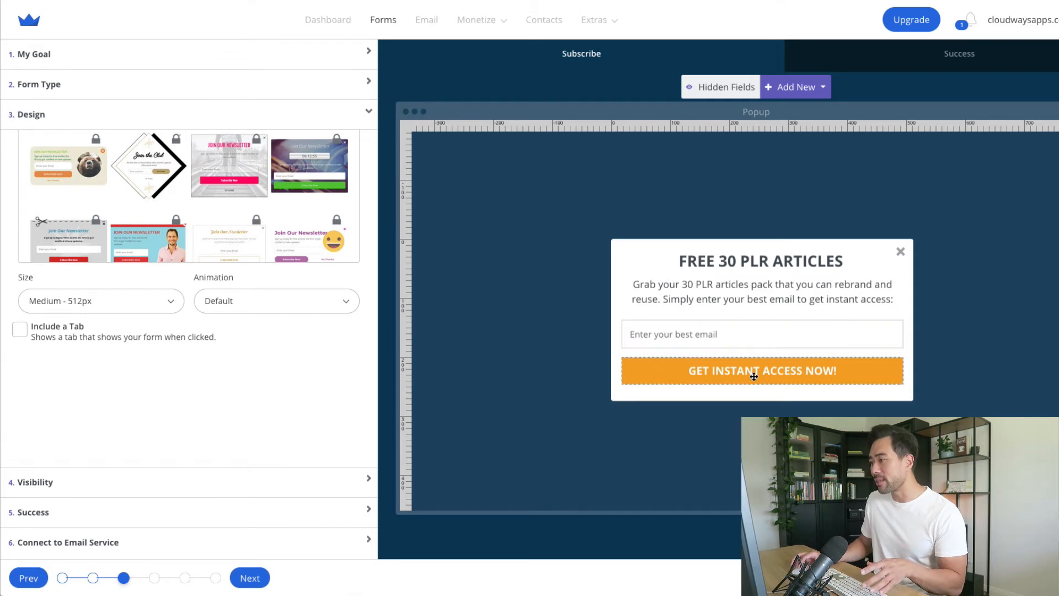
click(947, 57)
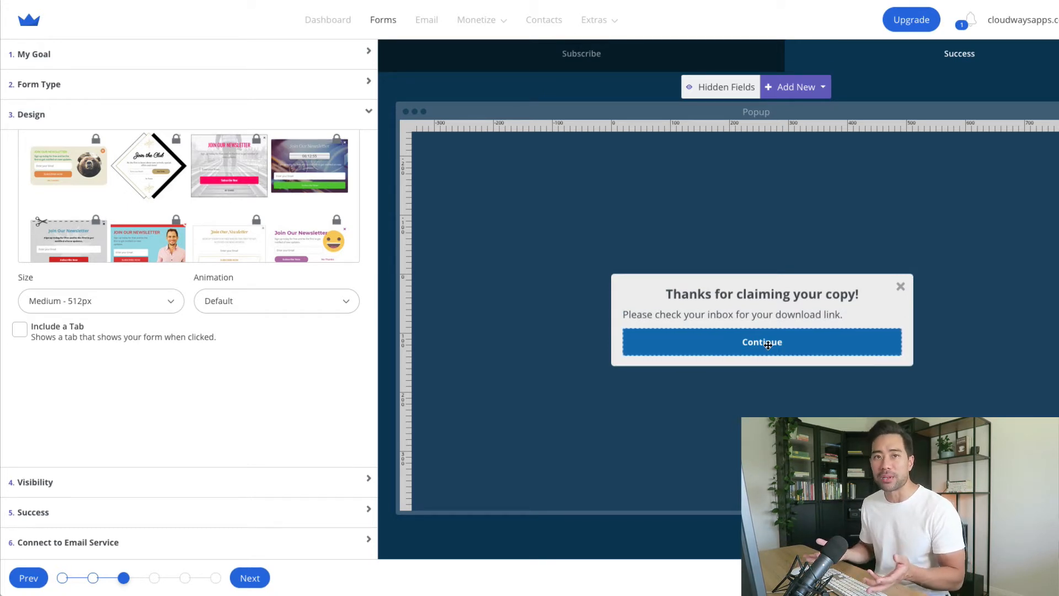
Switch the form's visibility to Manual Mode and use the Timed trigger, showing the popup after 5 seconds.
click(84, 477)
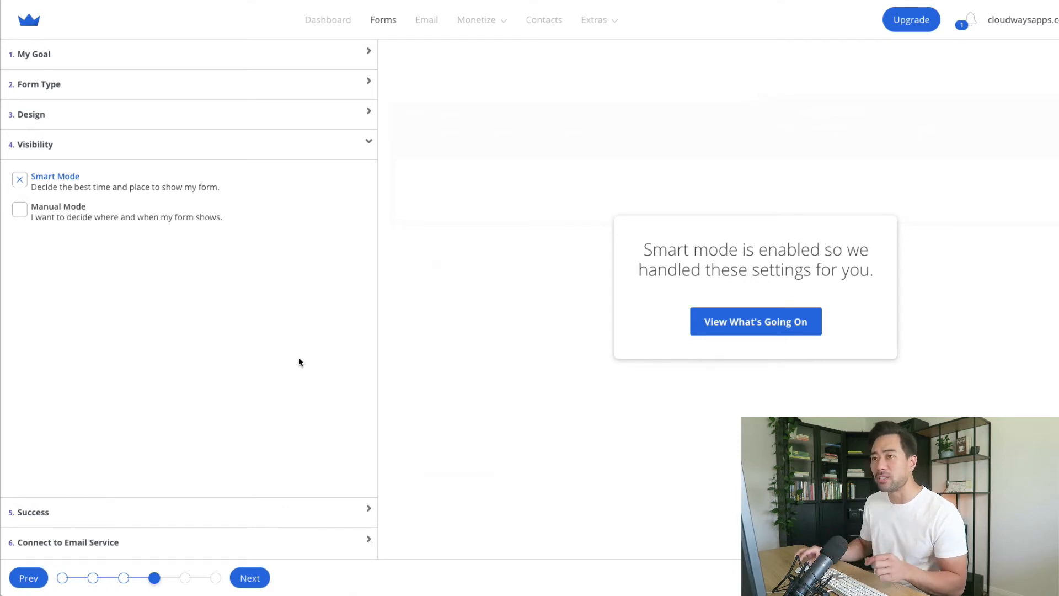
click(19, 211)
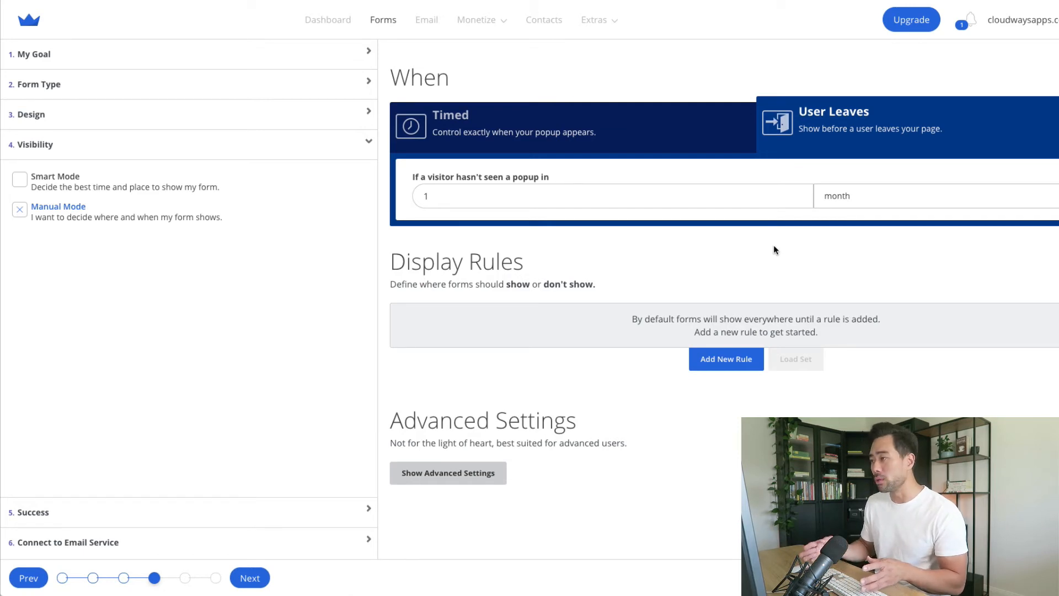
click(607, 126)
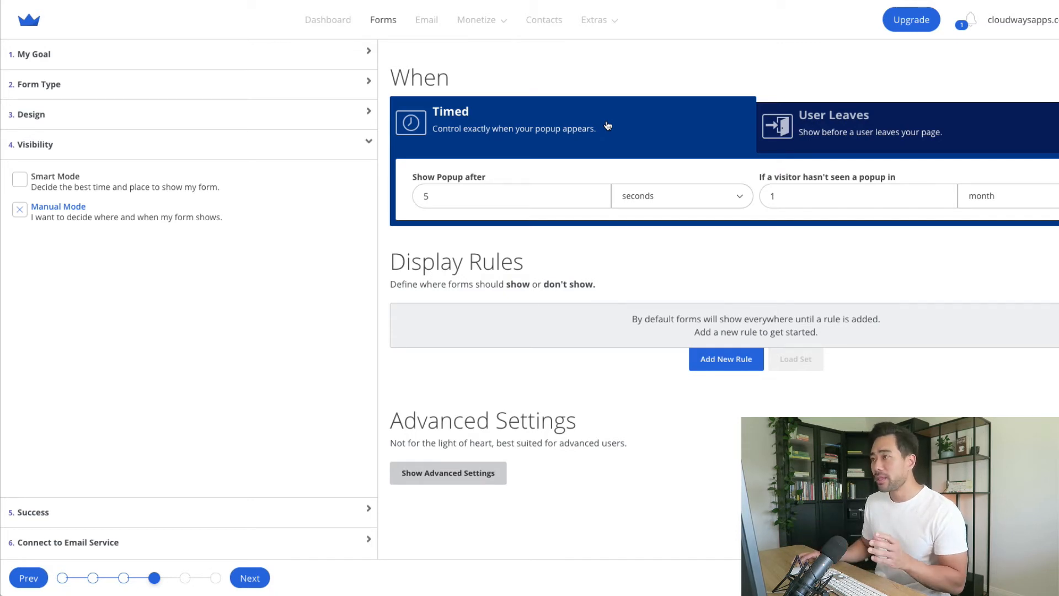
click(452, 197)
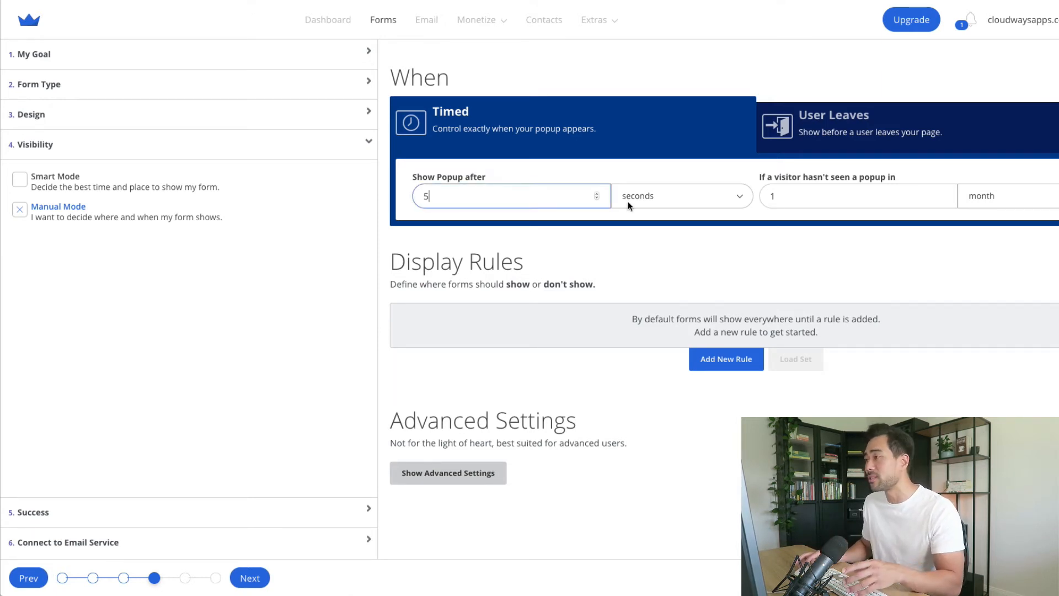
click(657, 196)
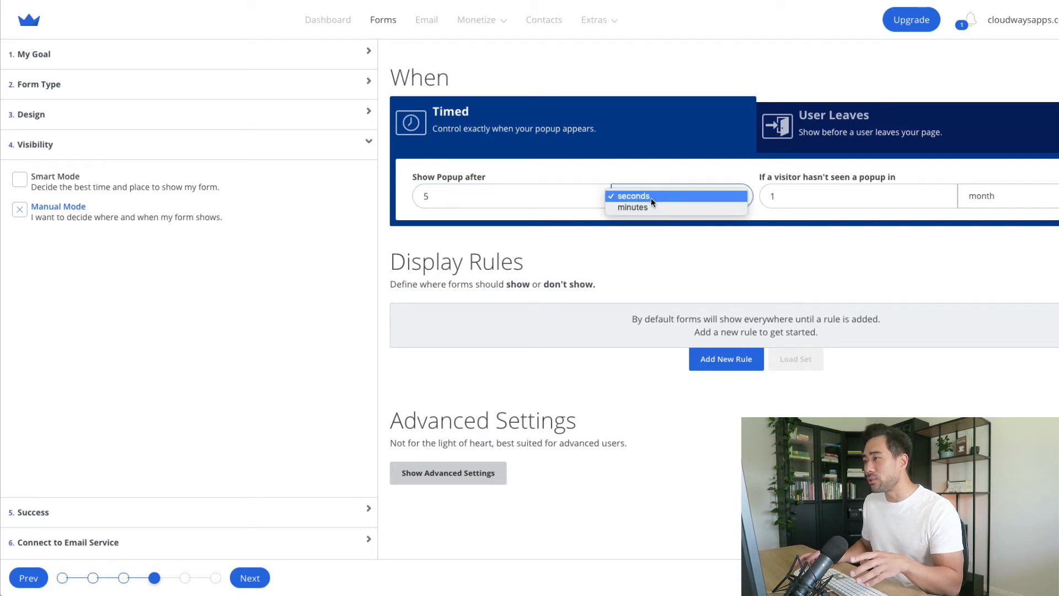
click(651, 198)
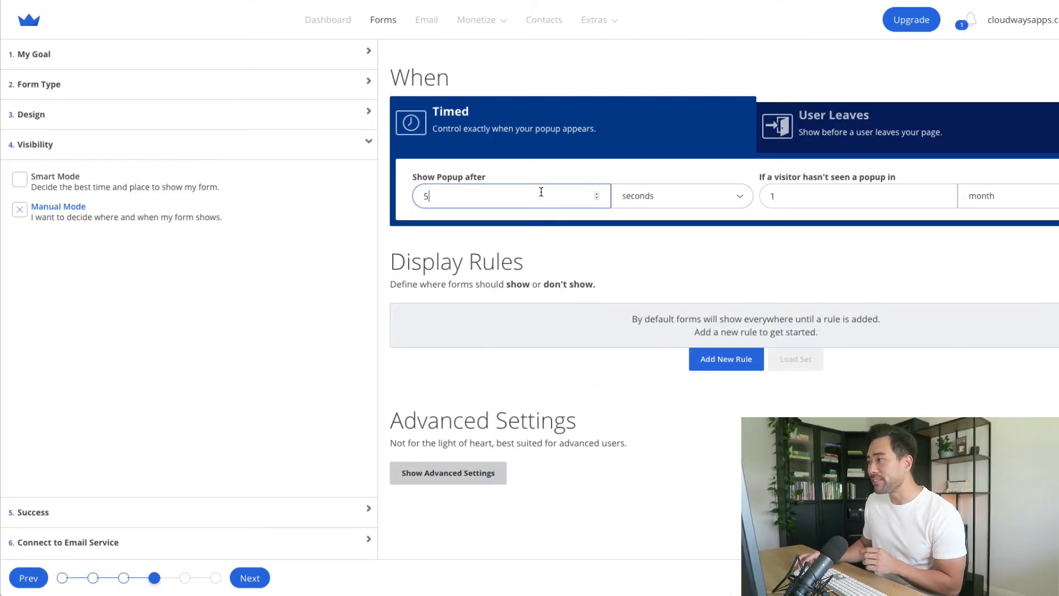
Set the popup's repeat frequency for returning visitors to always show.
click(786, 199)
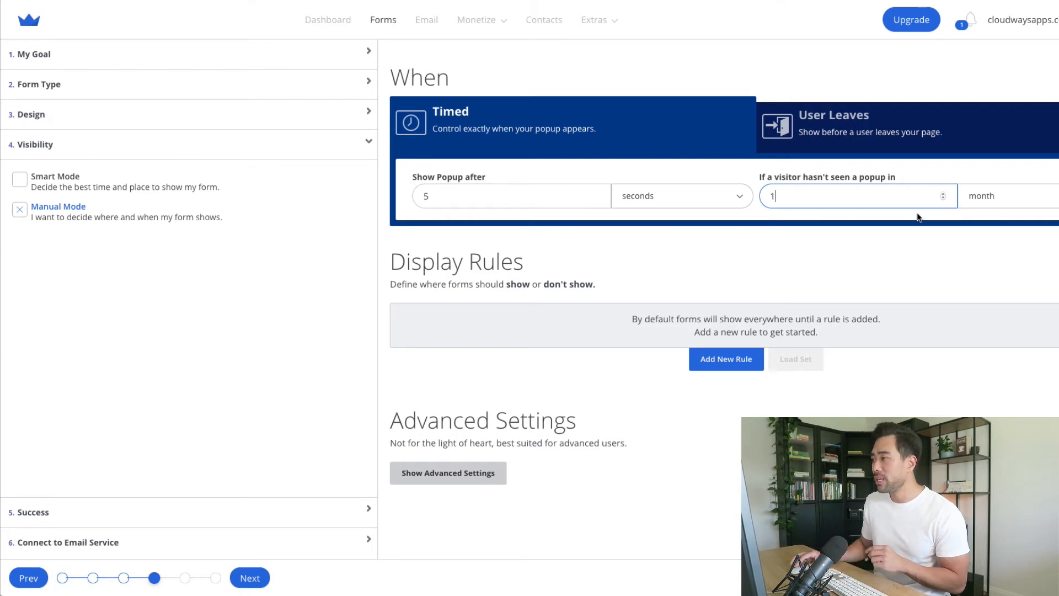
click(983, 196)
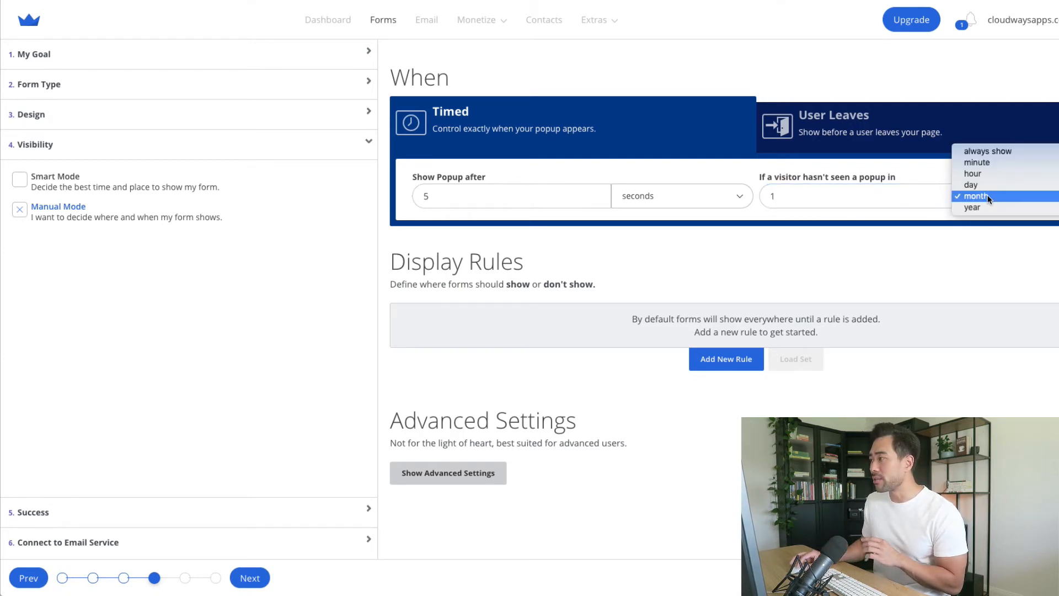
click(997, 151)
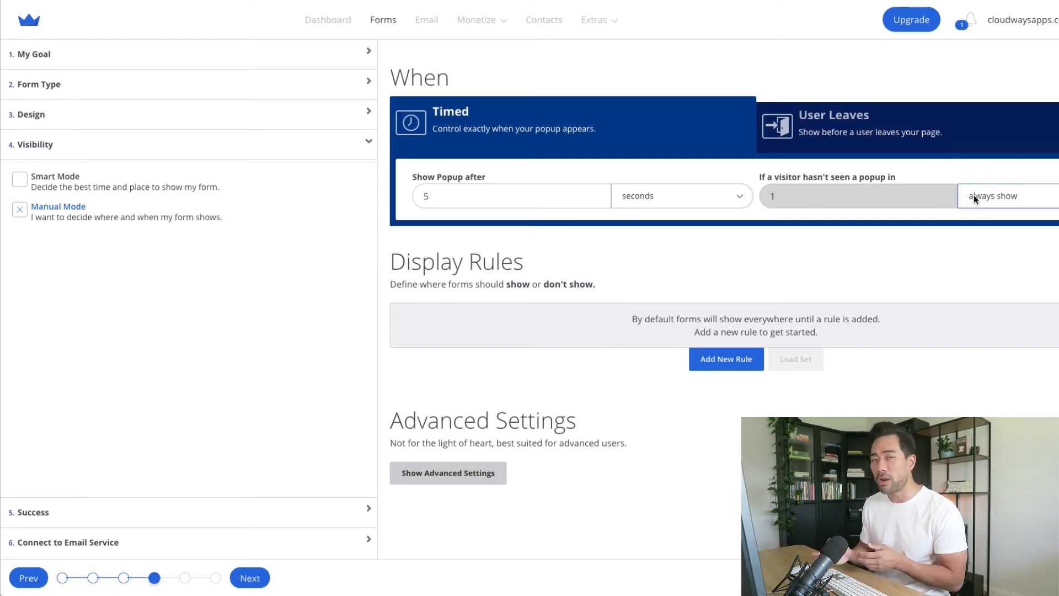
Set the popup to appear if a visitor hasn't seen one in 14 days.
click(991, 196)
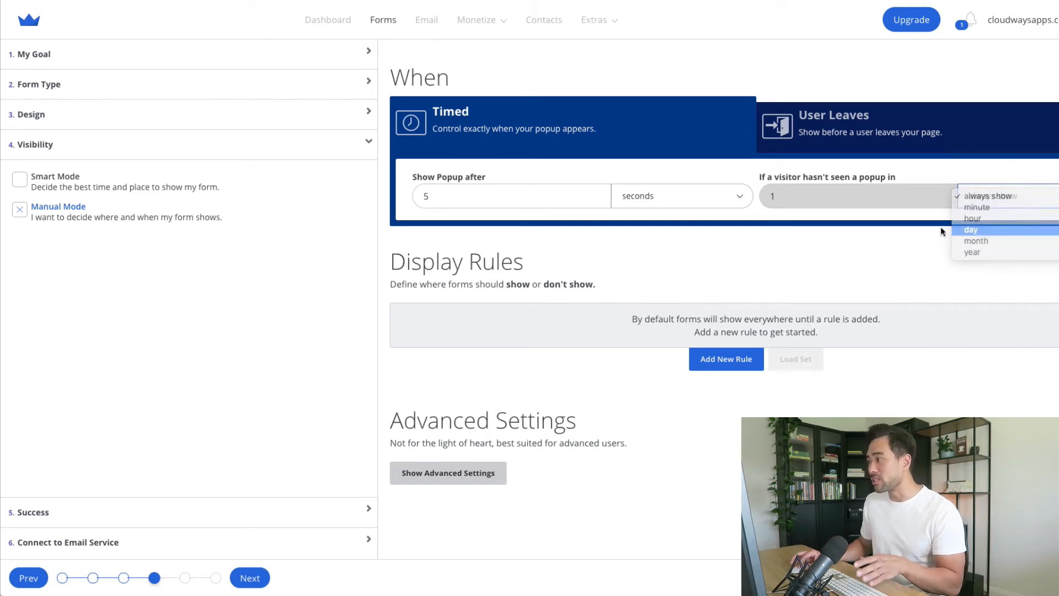
click(976, 230)
click(840, 197)
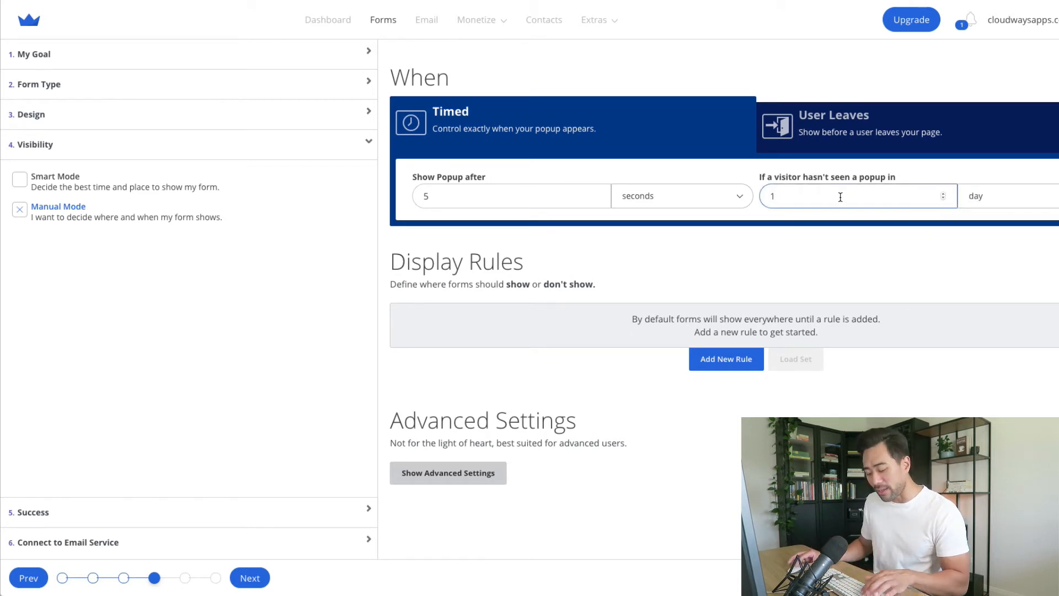
text(4)
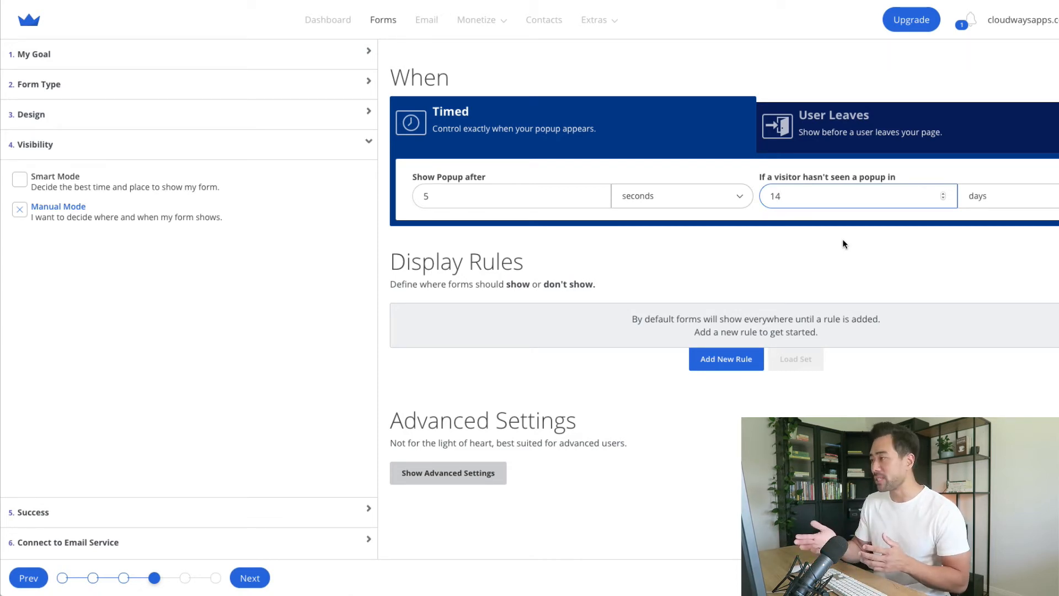
click(843, 244)
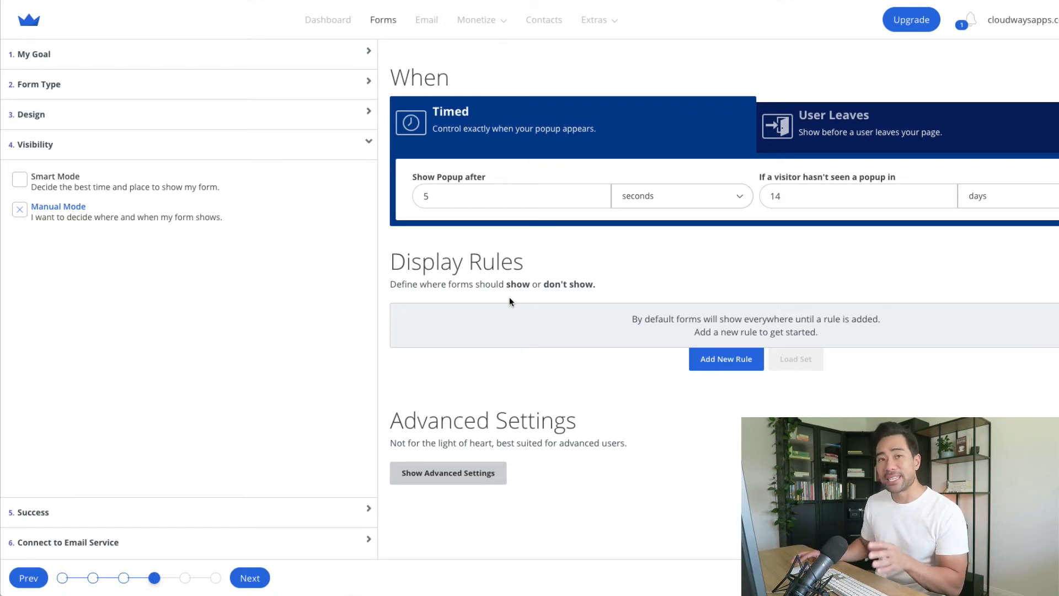
Add a display rule that shows the popup on the Homepage.
click(735, 365)
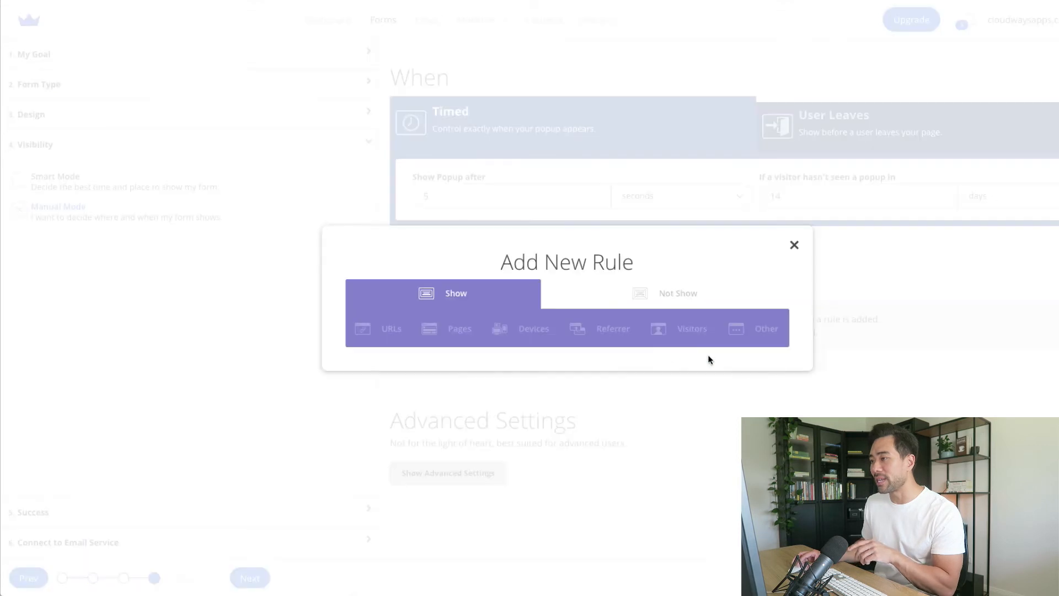
click(794, 245)
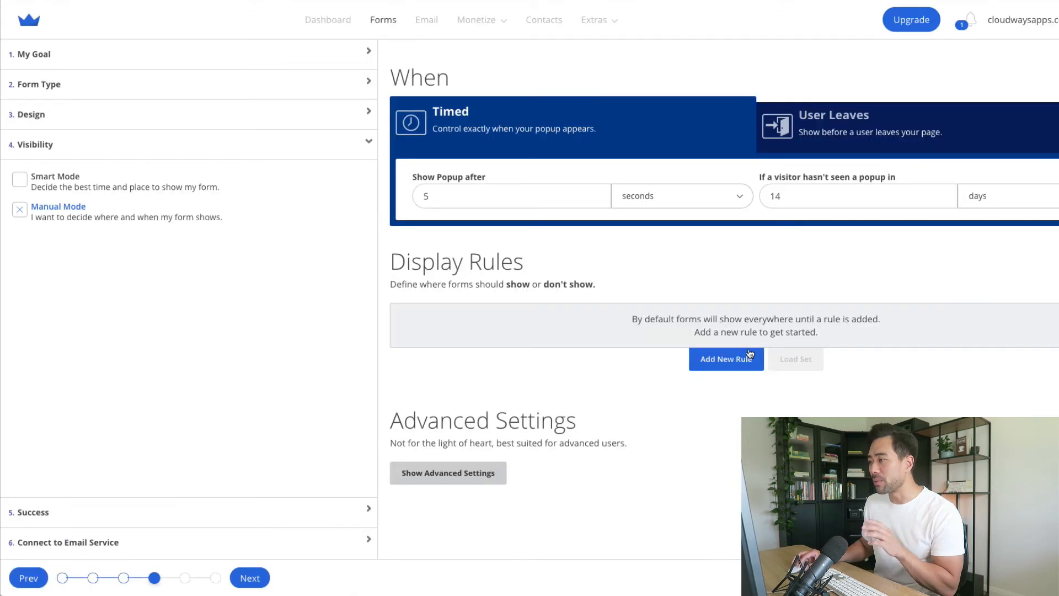
click(721, 363)
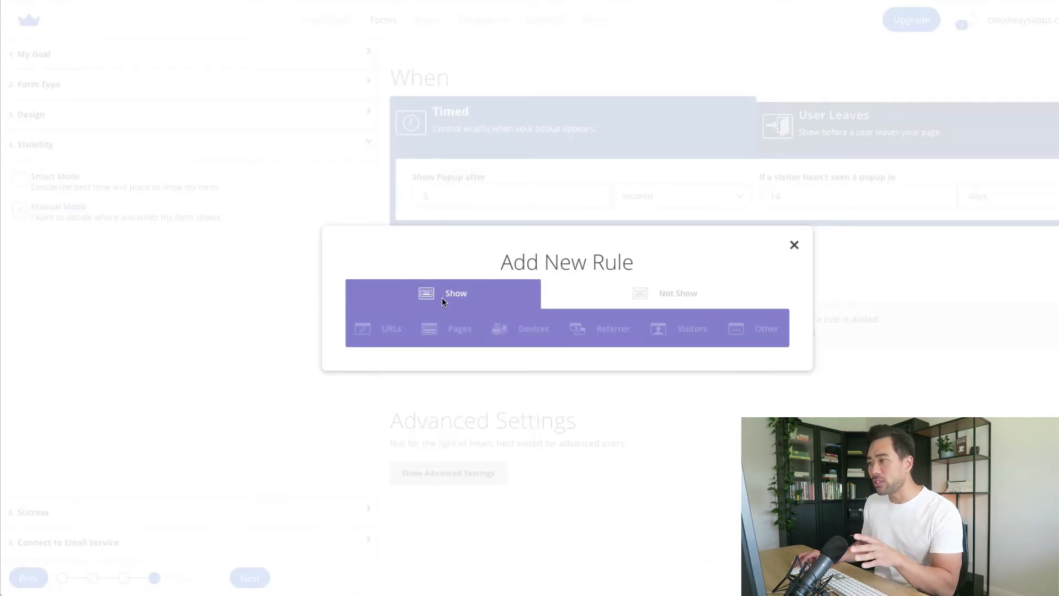
click(452, 331)
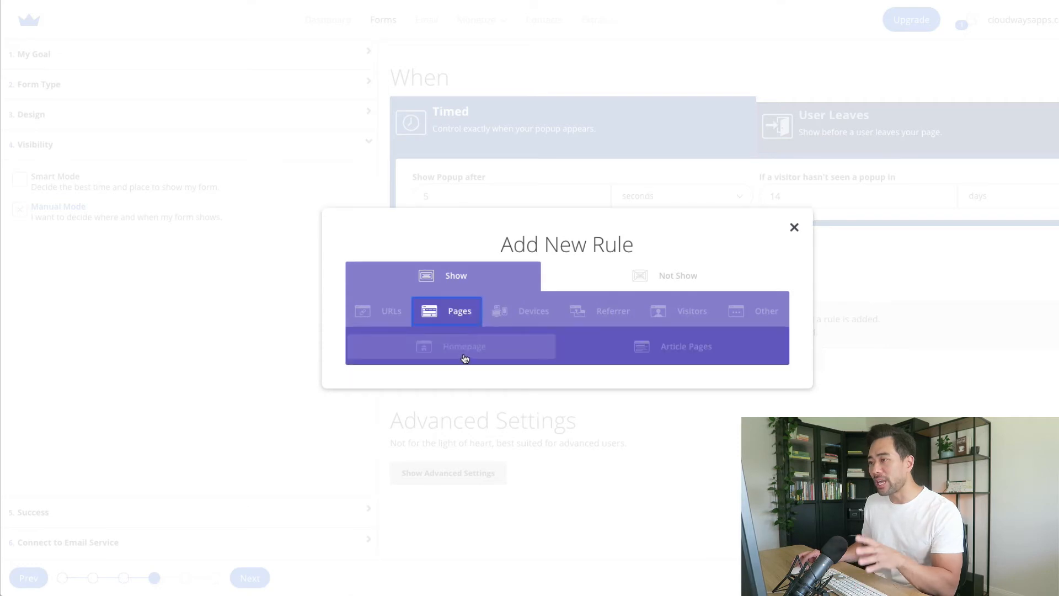
click(467, 354)
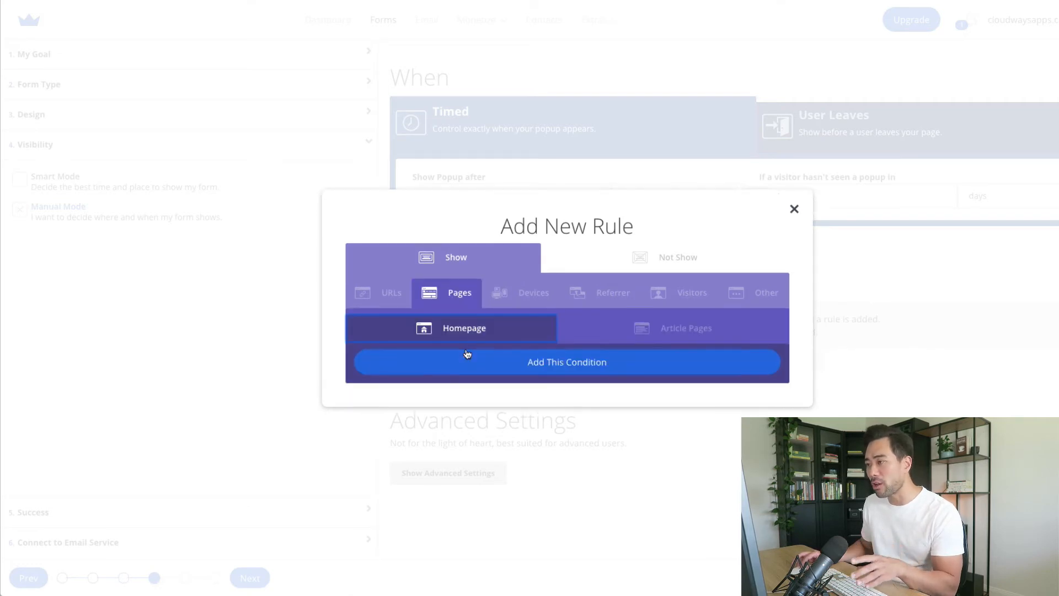
click(554, 368)
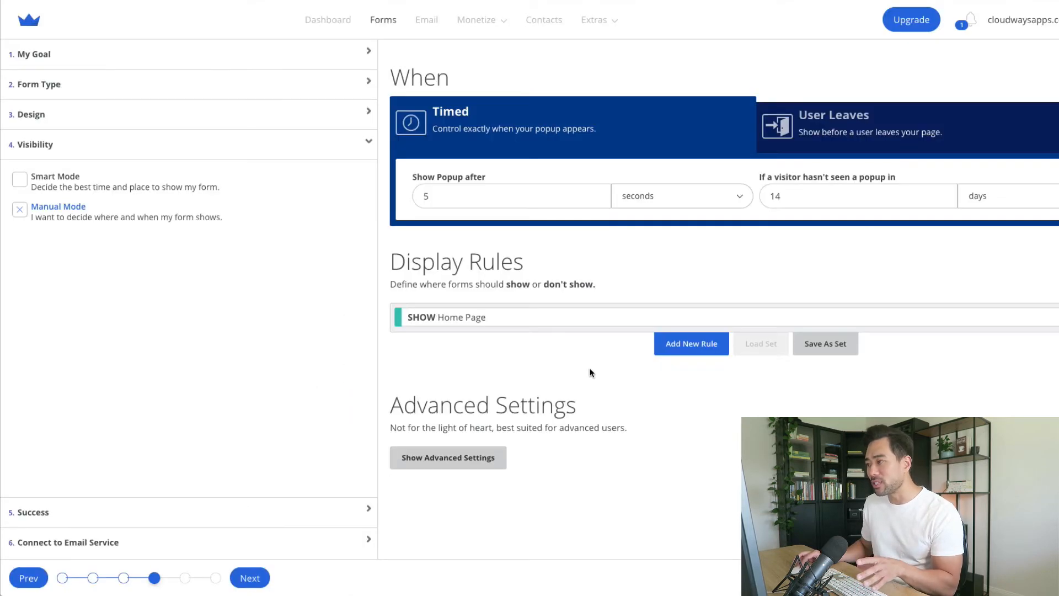
Add a display rule that shows the popup on Article Pages.
click(693, 351)
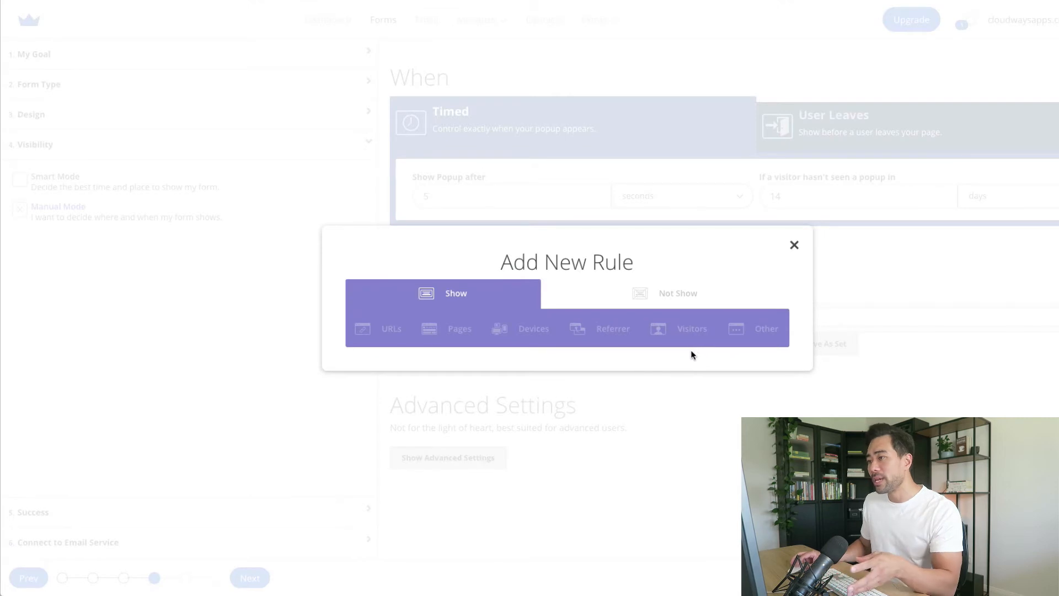
click(454, 334)
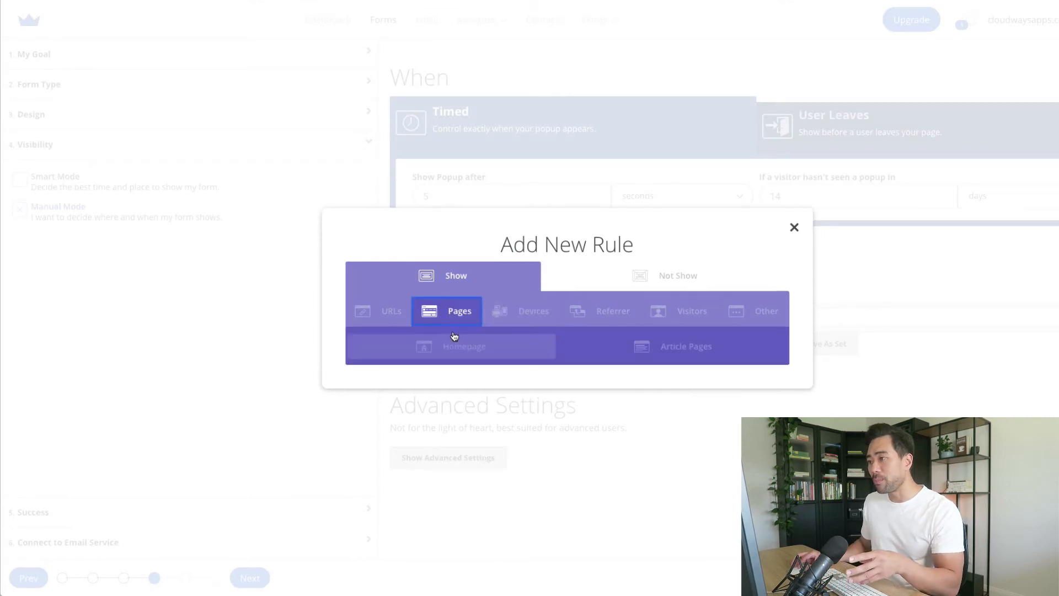
click(645, 351)
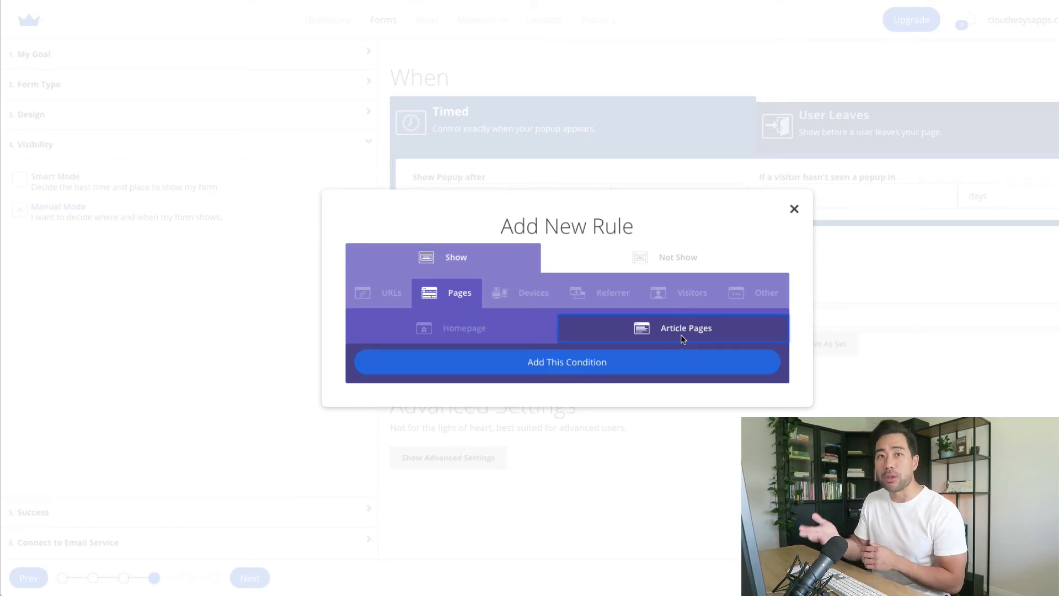
click(598, 366)
Add a display rule that shows the popup on URL paths exactly matching /about.
click(676, 369)
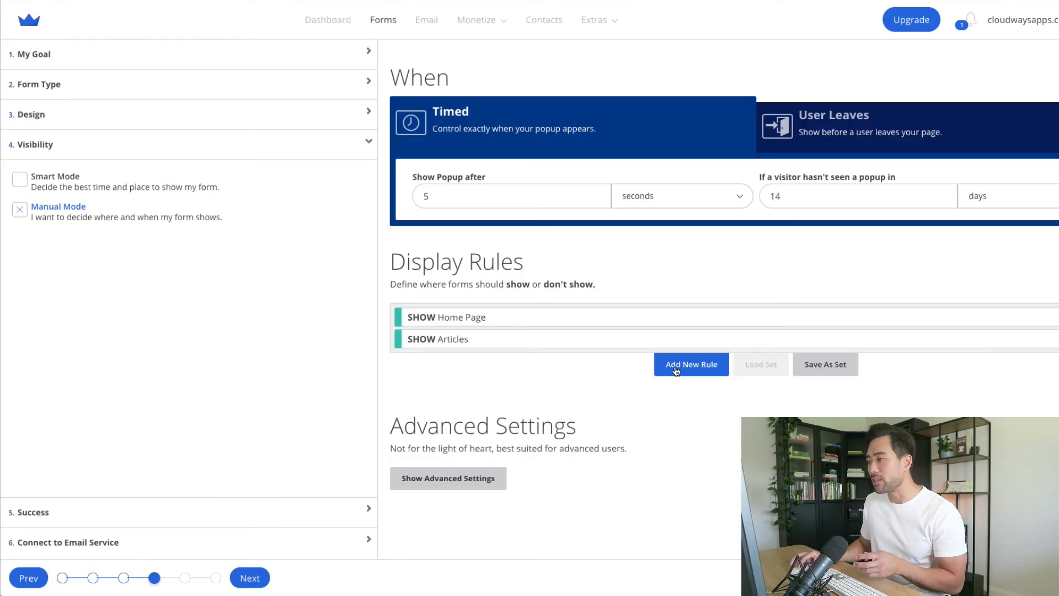
click(457, 329)
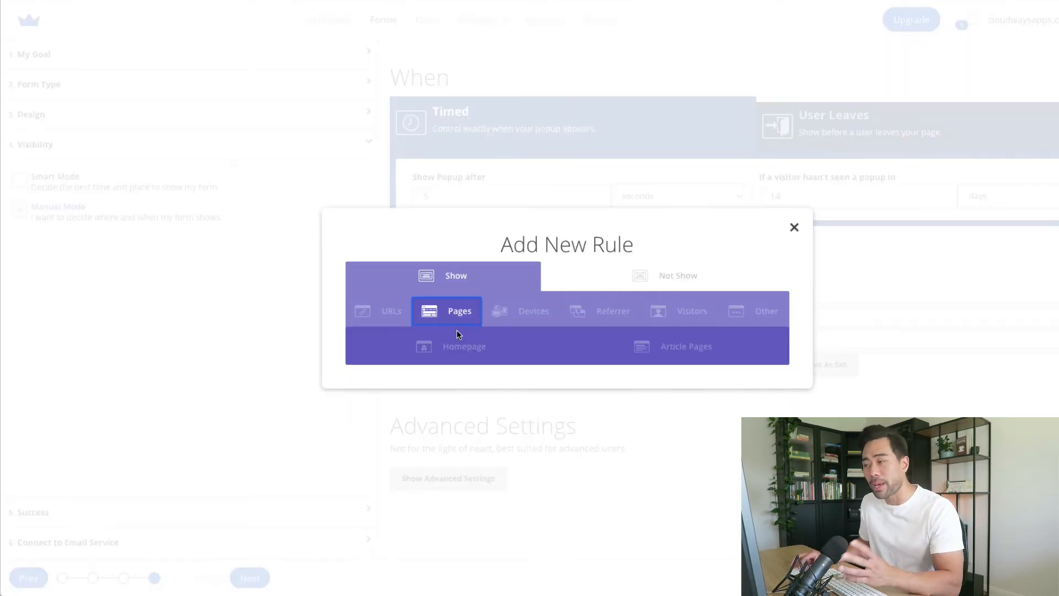
click(385, 318)
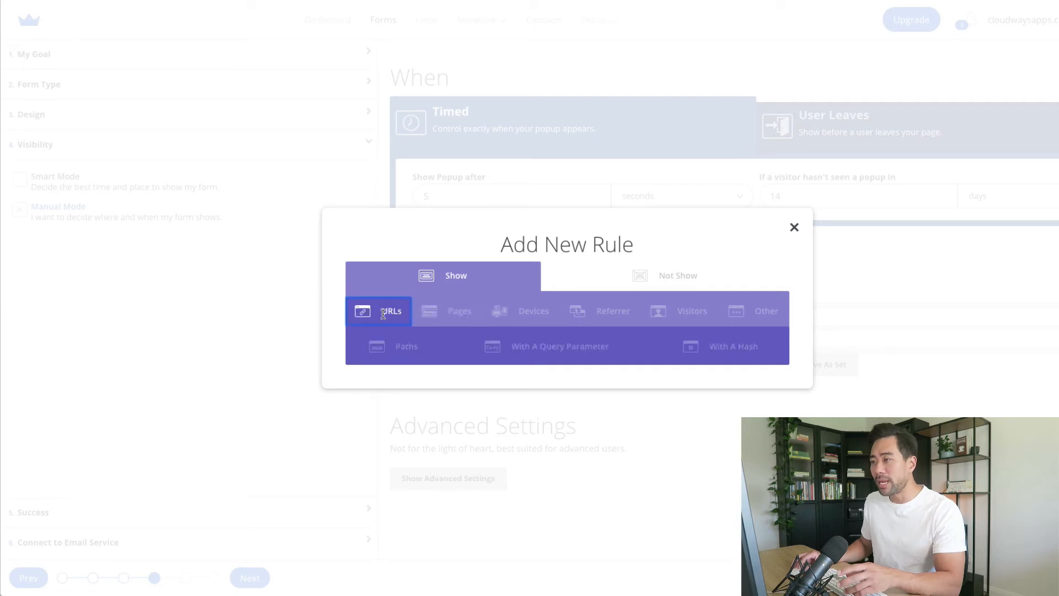
click(397, 349)
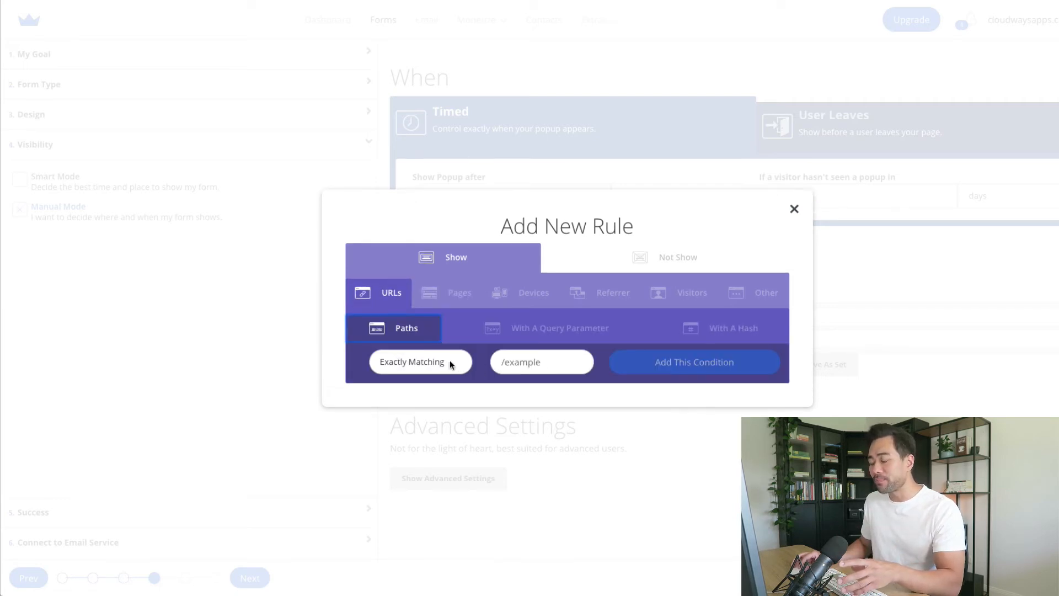
click(517, 362)
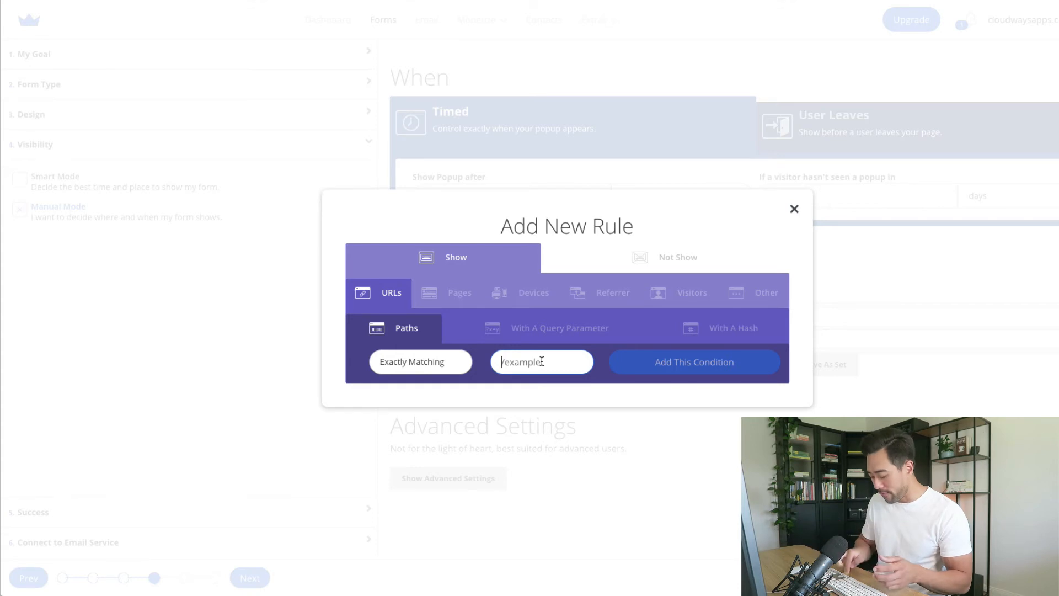
text(/about)
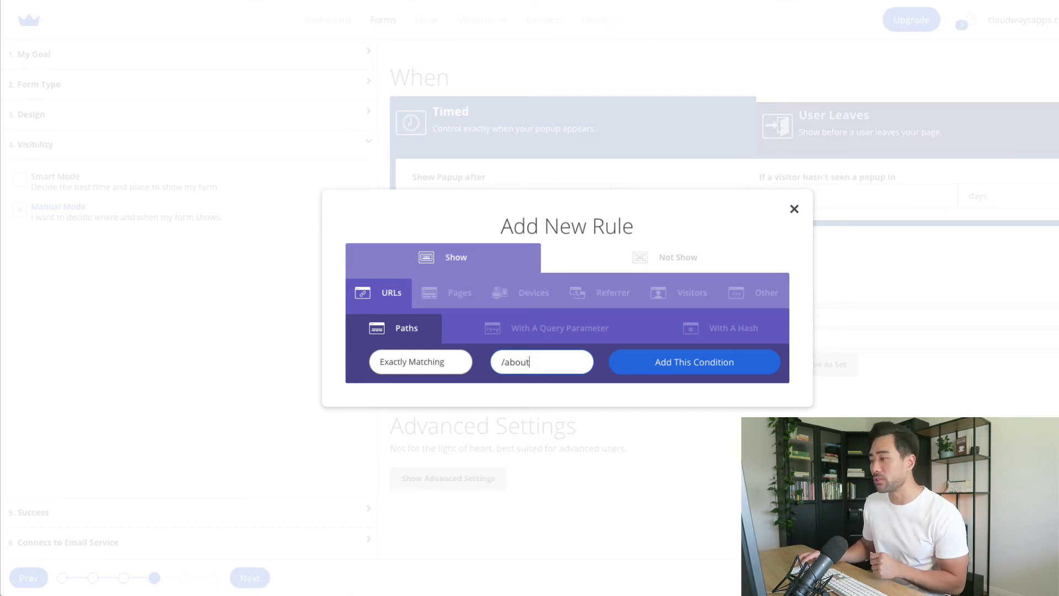
click(702, 370)
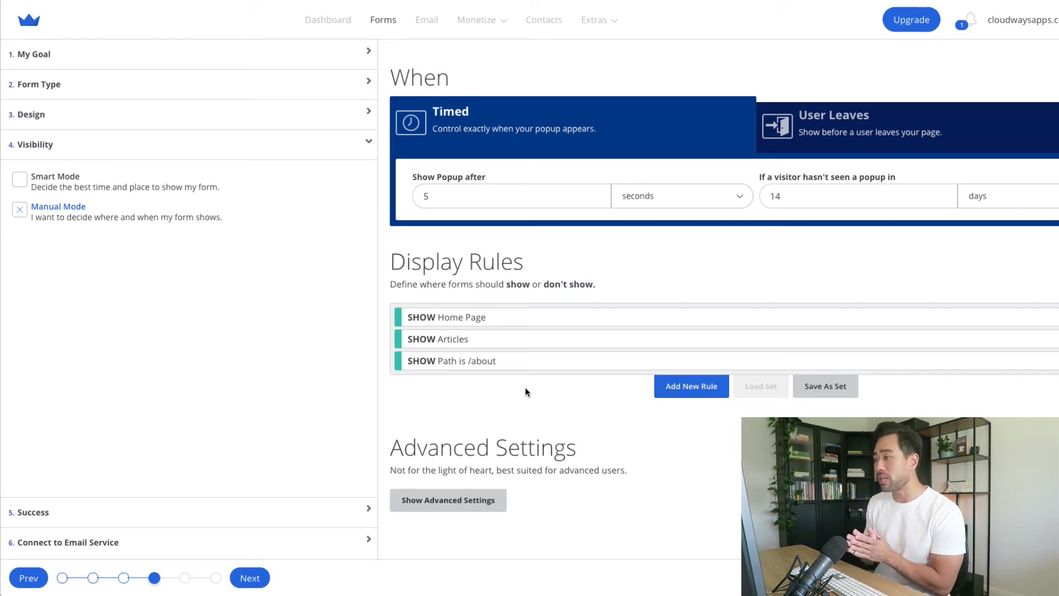
click(664, 391)
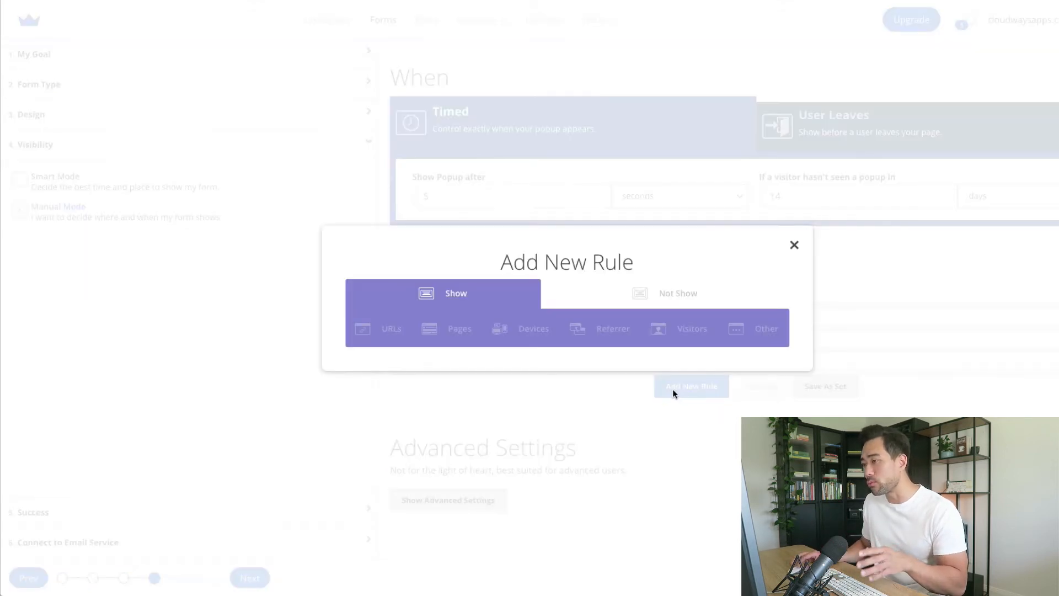
click(648, 295)
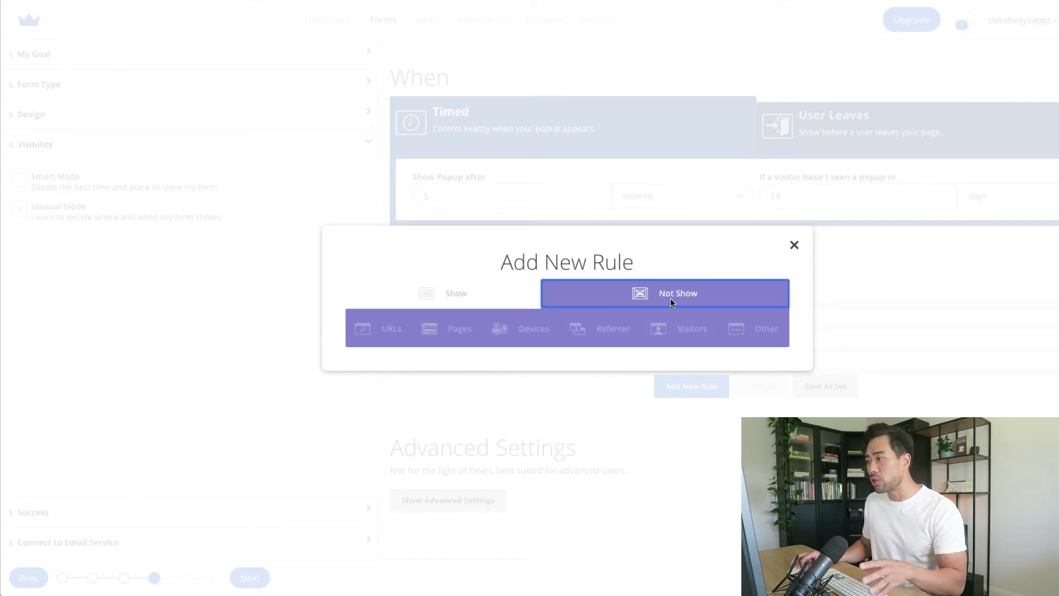
click(452, 329)
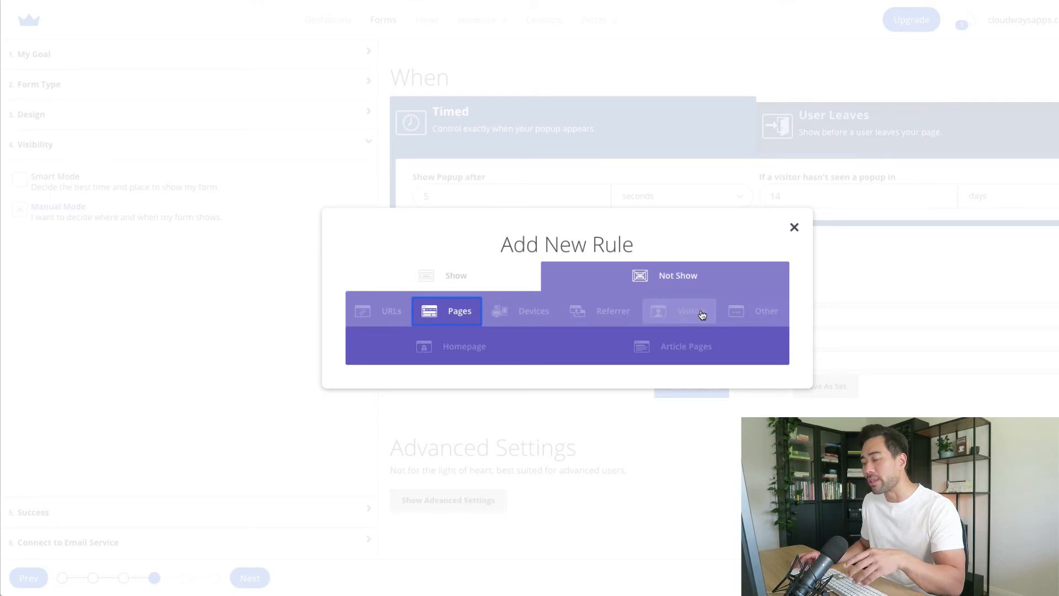
click(794, 227)
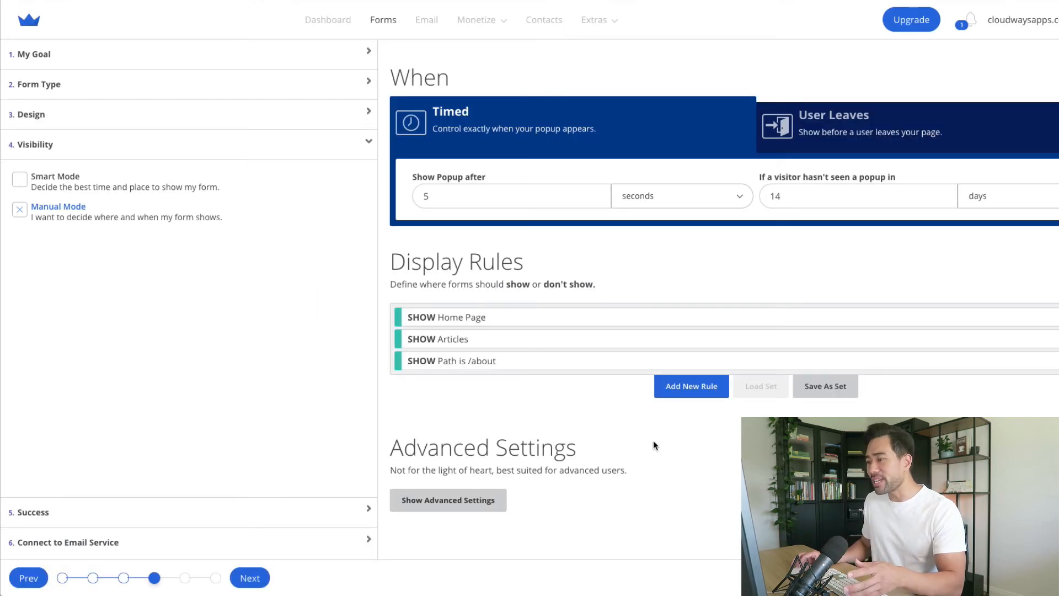
Reveal the advanced visibility settings and toggle the option to show the form to users who already subscribed.
click(448, 500)
scroll(537, 477, down, 1)
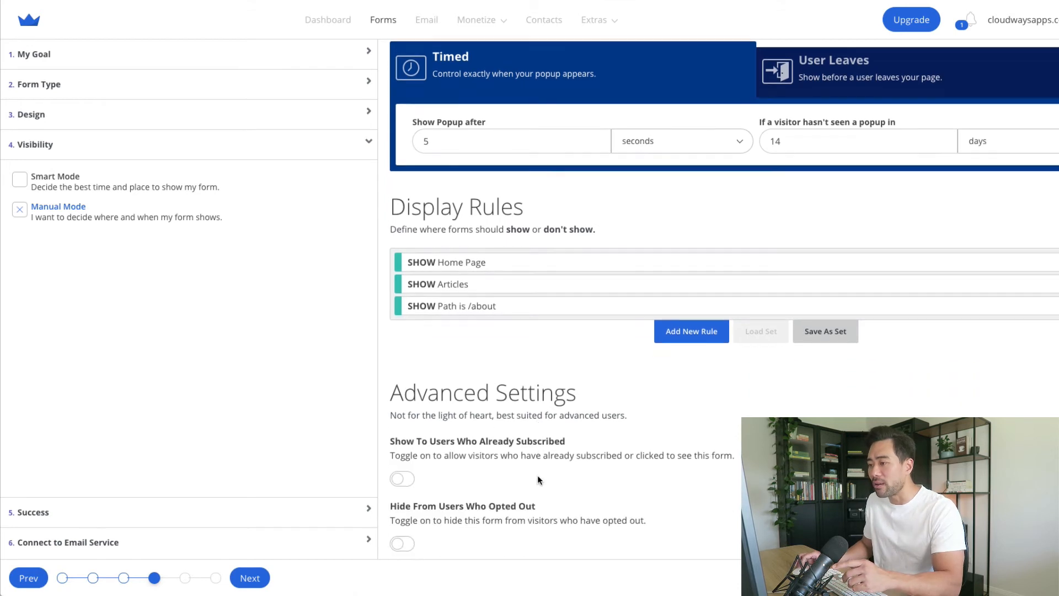
scroll(538, 475, down, 3)
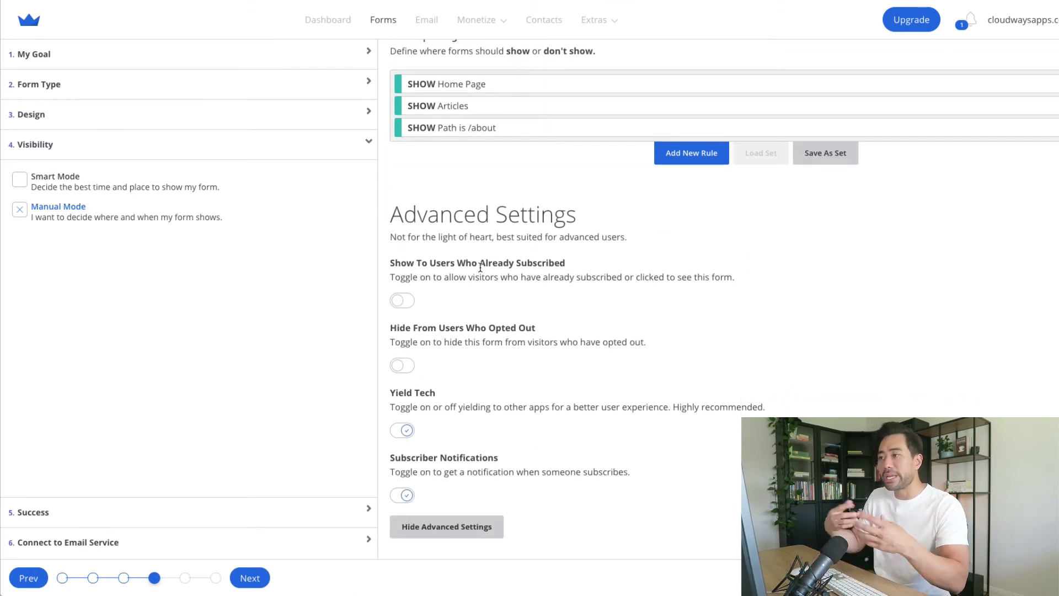
click(396, 302)
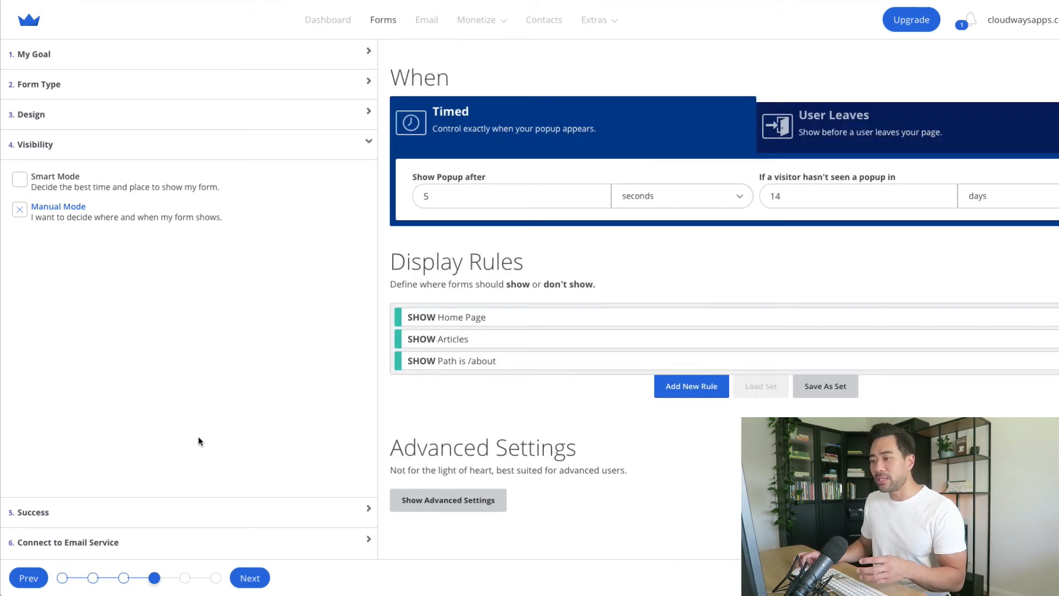
Examine the form's Success settings for the automatic email responder, subscribe redirect, subscriber group and auto close timer.
click(140, 511)
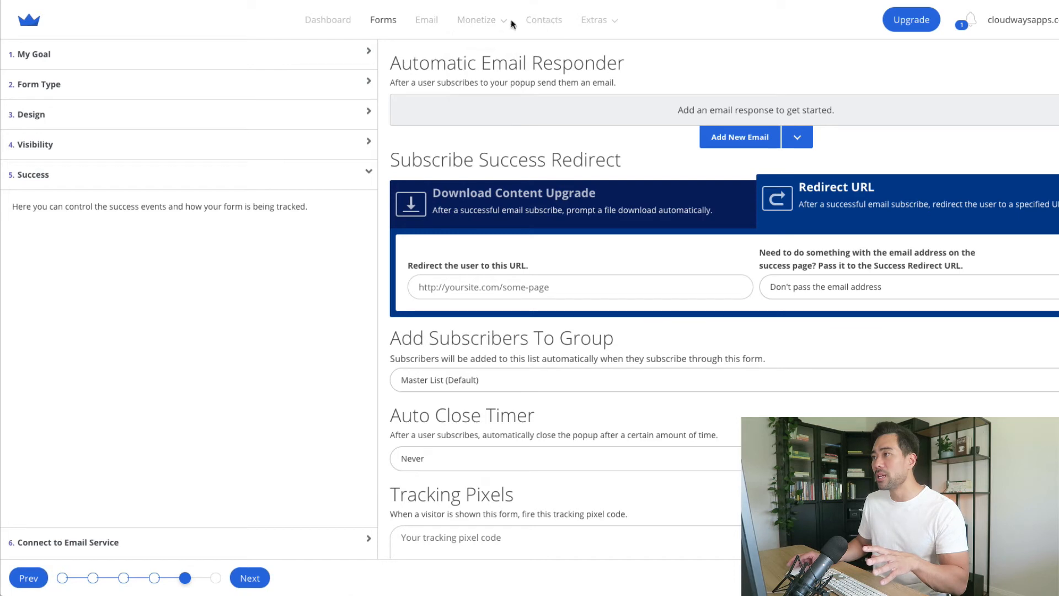
mouse_move(495, 23)
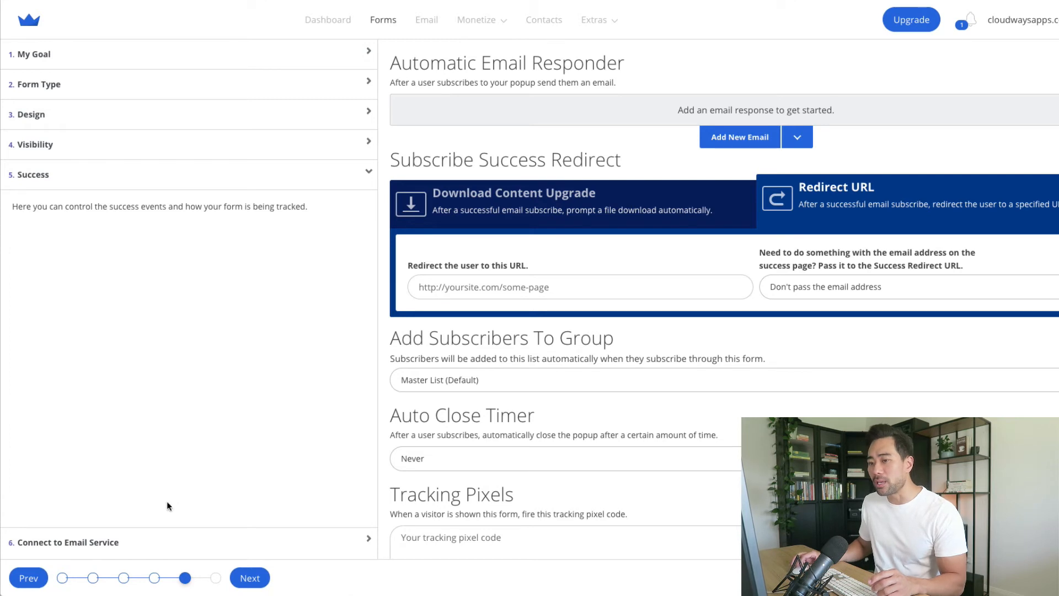
Go through the available email service integrations for the popup and start connecting Drip.
click(88, 543)
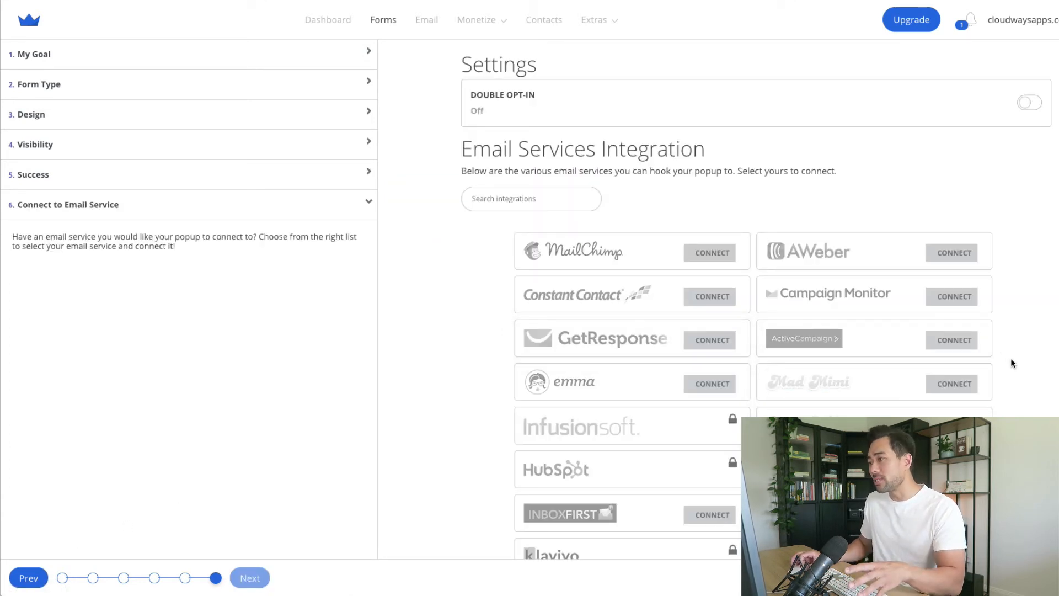
scroll(1011, 358, down, 3)
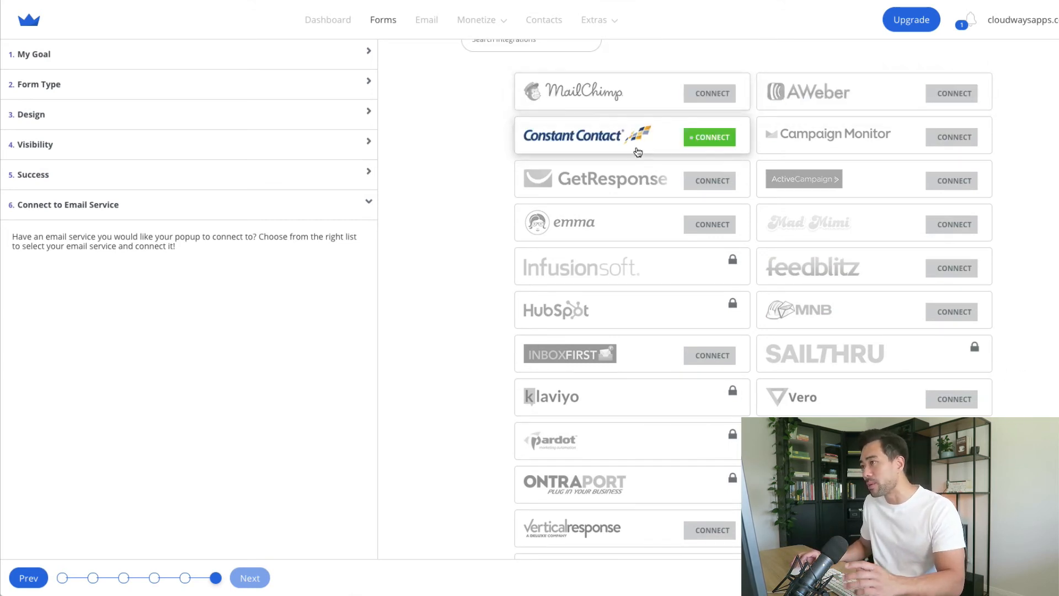
scroll(734, 231, down, 2)
scroll(735, 231, down, 2)
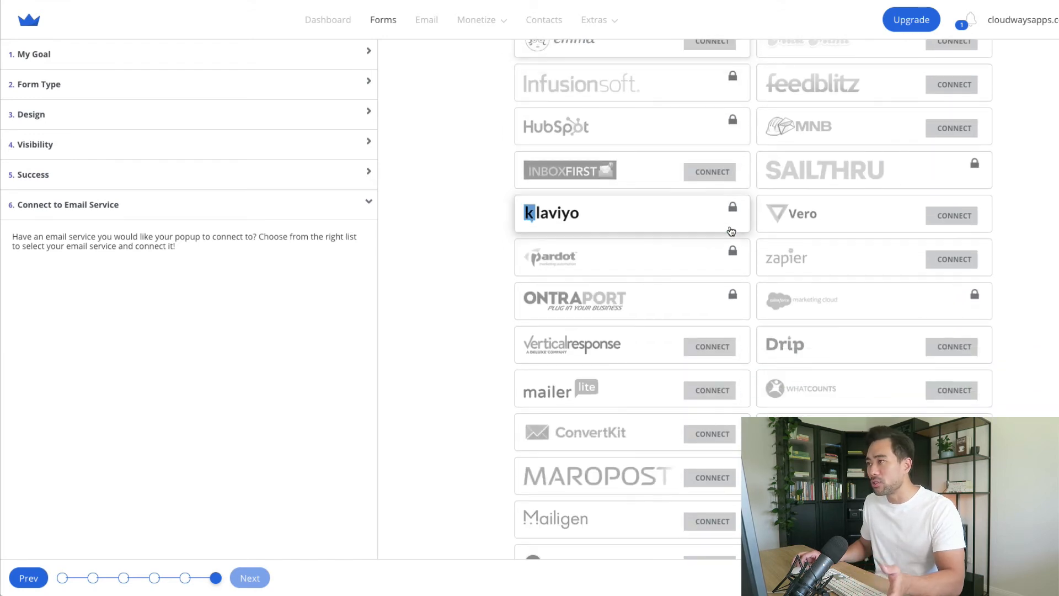
scroll(828, 345, down, 2)
scroll(635, 430, up, 5)
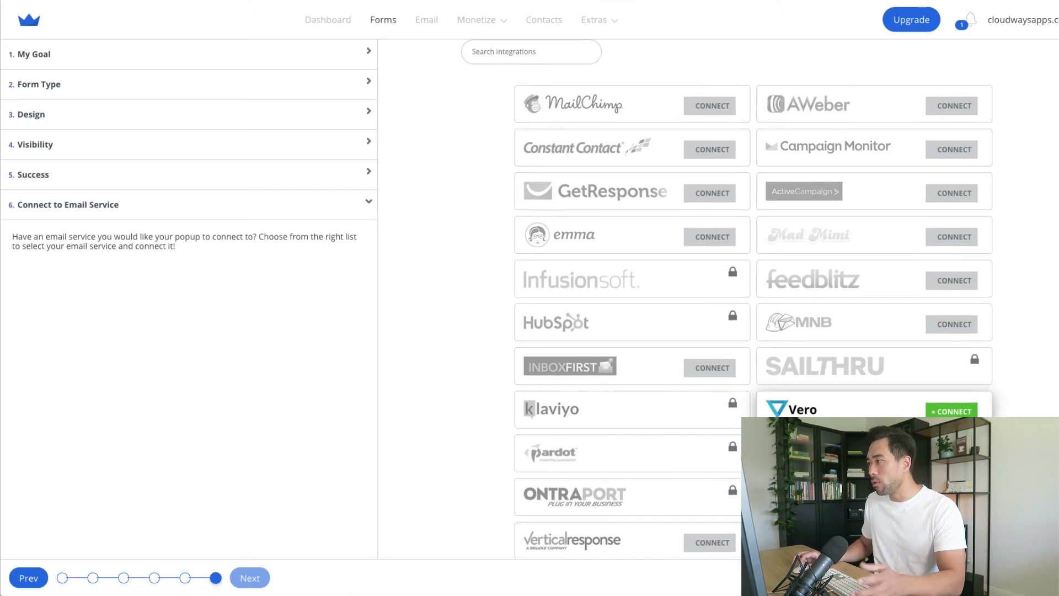
scroll(949, 338, down, 4)
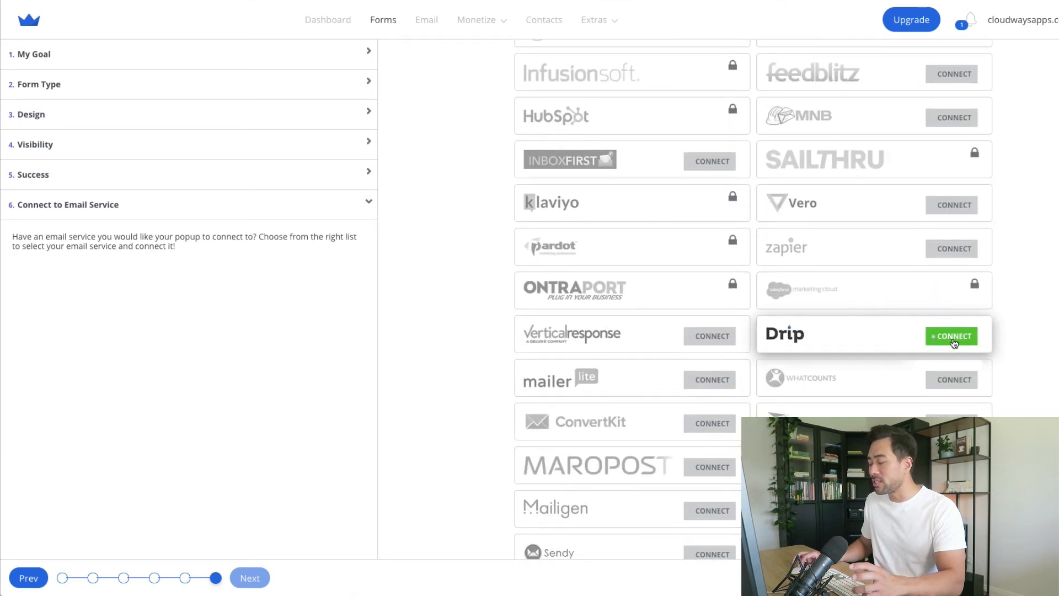
click(953, 338)
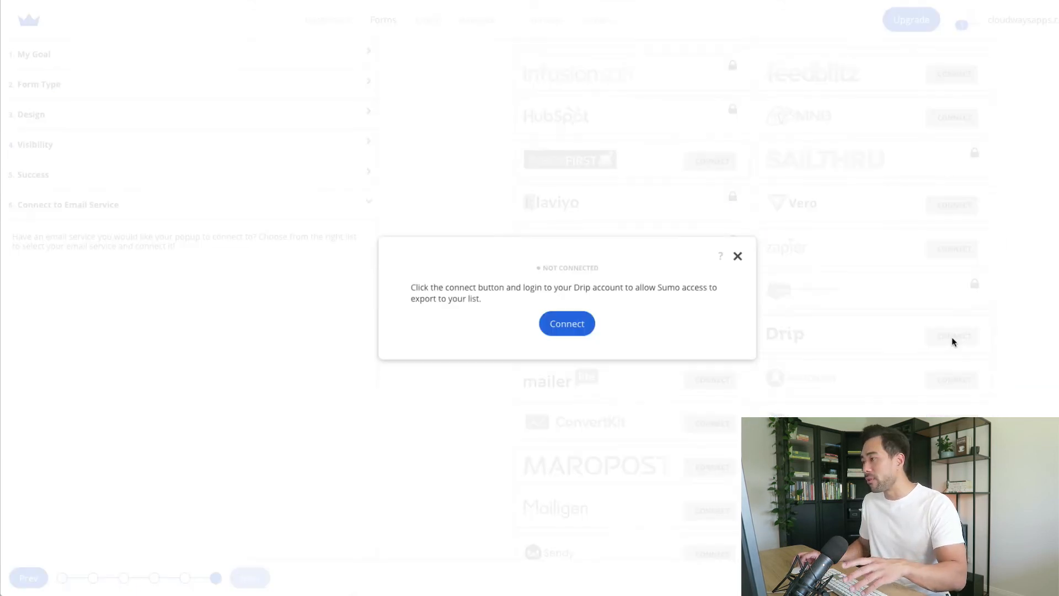
click(572, 328)
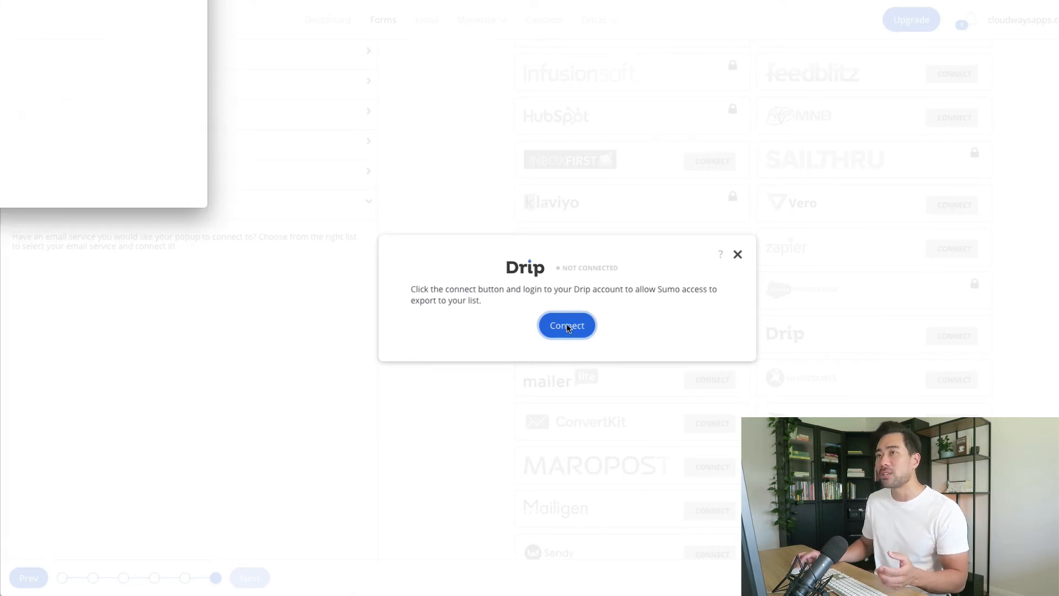
drag(503, 60, 377, 11)
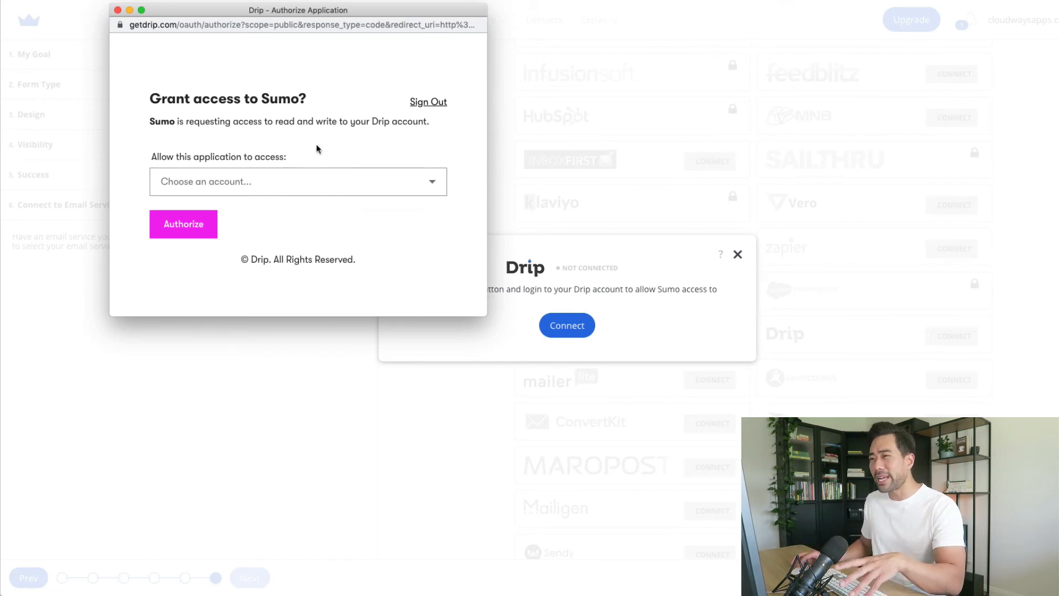
click(300, 182)
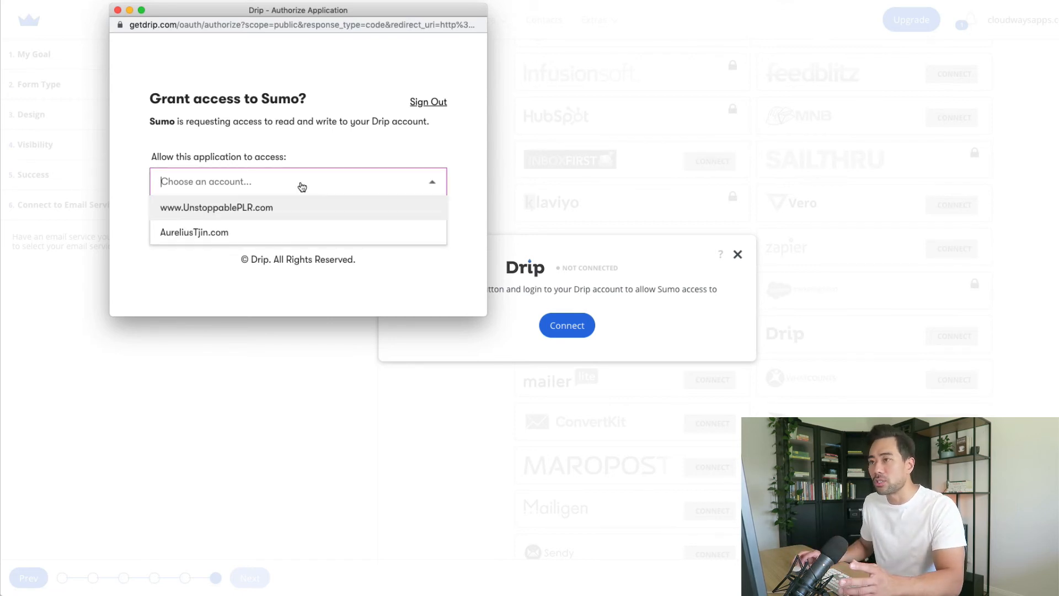
click(242, 234)
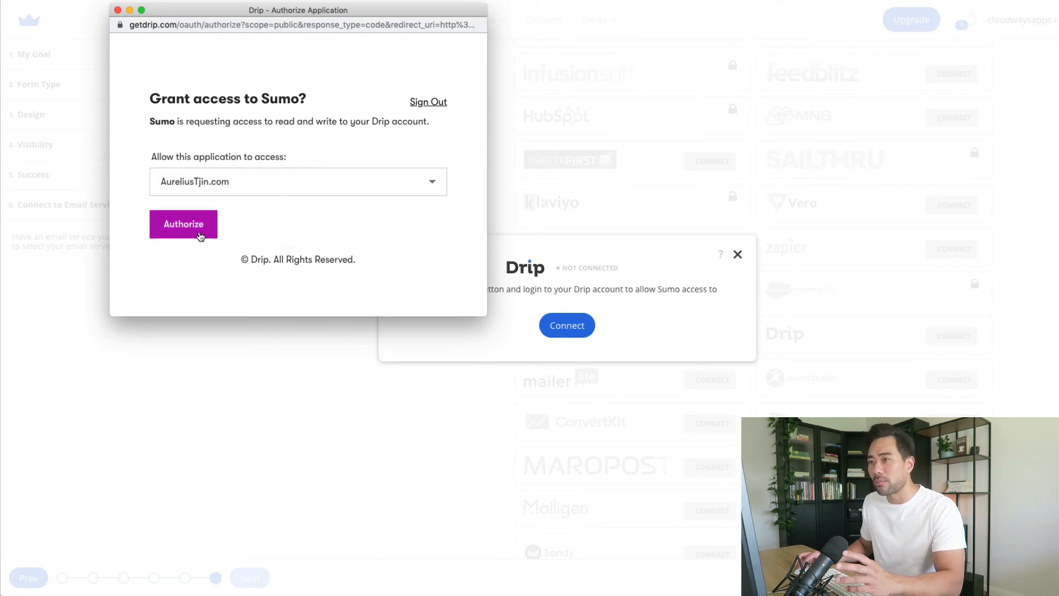
click(200, 235)
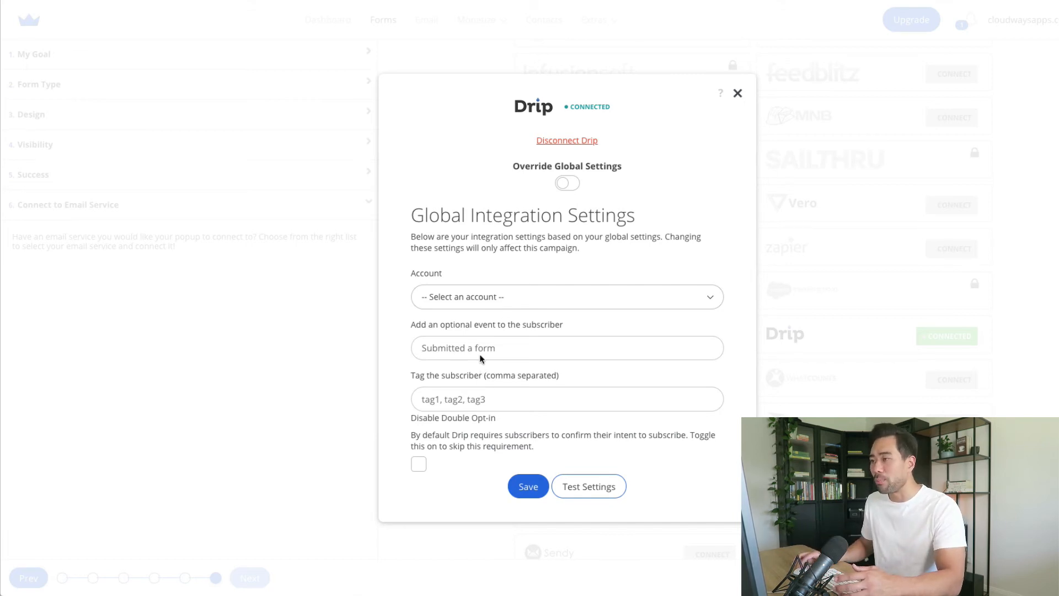
Select the owner's Drip account for the popup integration and the campaign "30 PLR Articles - UnstoppablePLR".
click(473, 303)
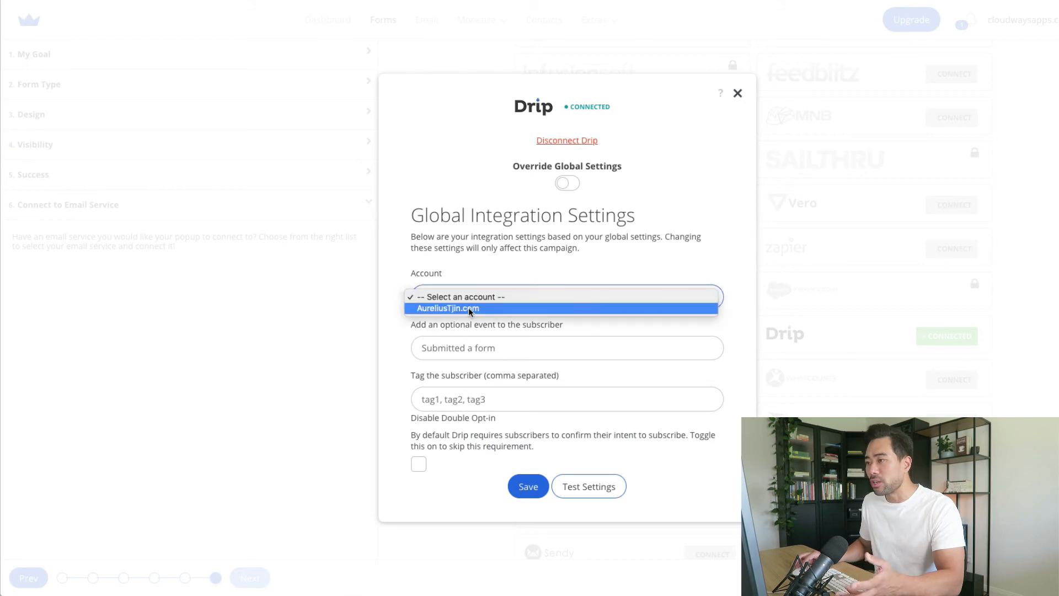
click(470, 309)
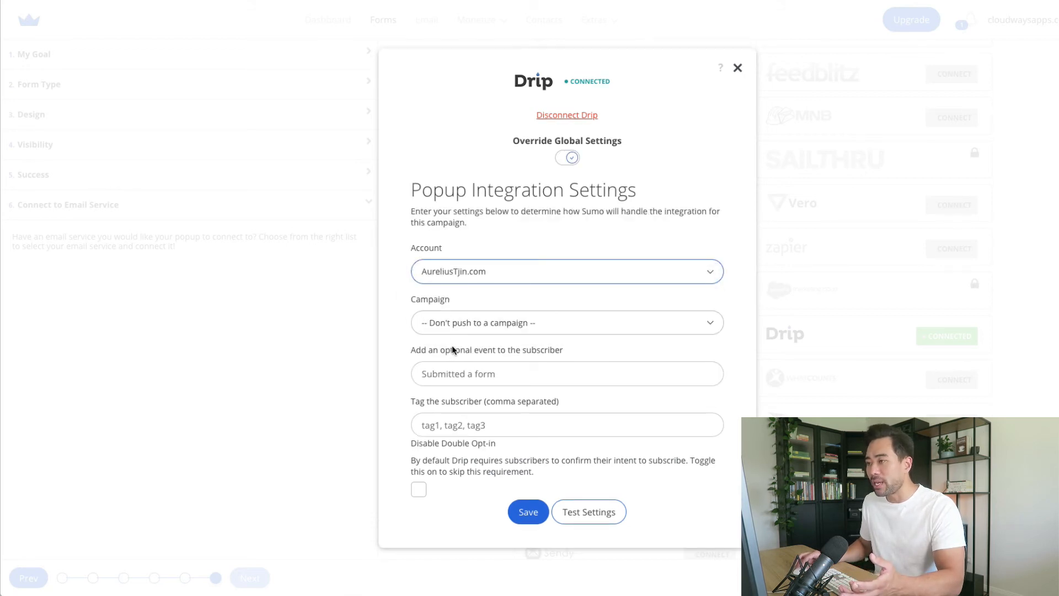
click(467, 322)
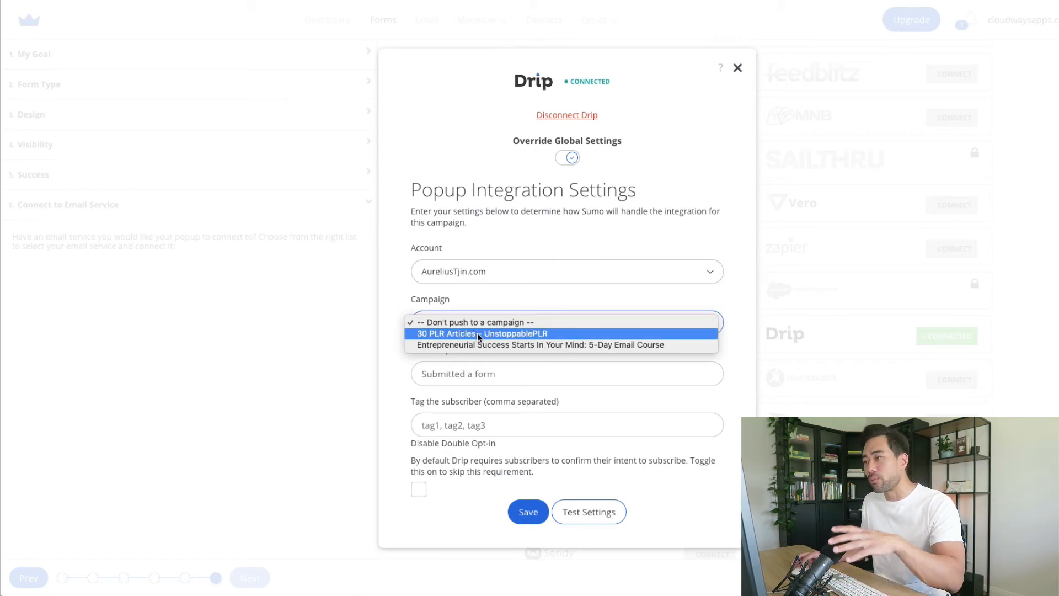
click(478, 332)
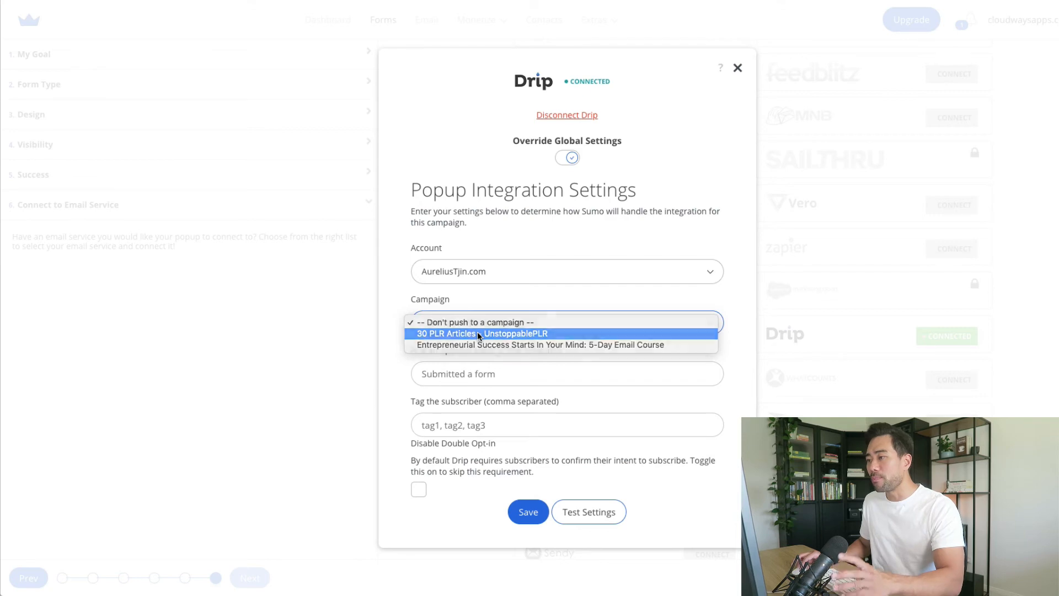
Switch to Drip and examine the emails, publishing status and delays of the "30 PLR Articles - UnstoppablePLR" campaign.
click(407, 350)
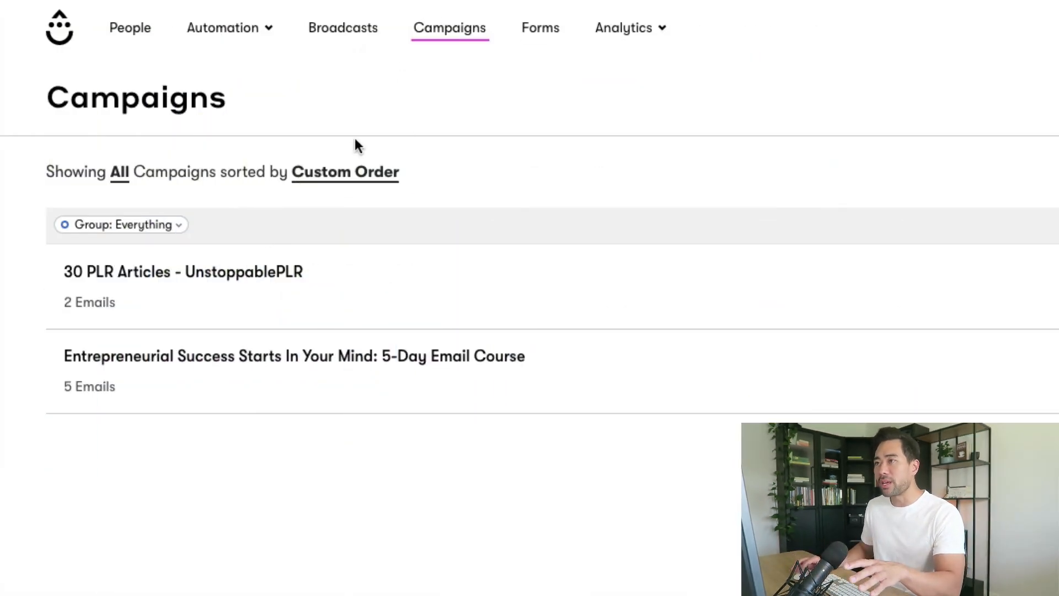
click(232, 273)
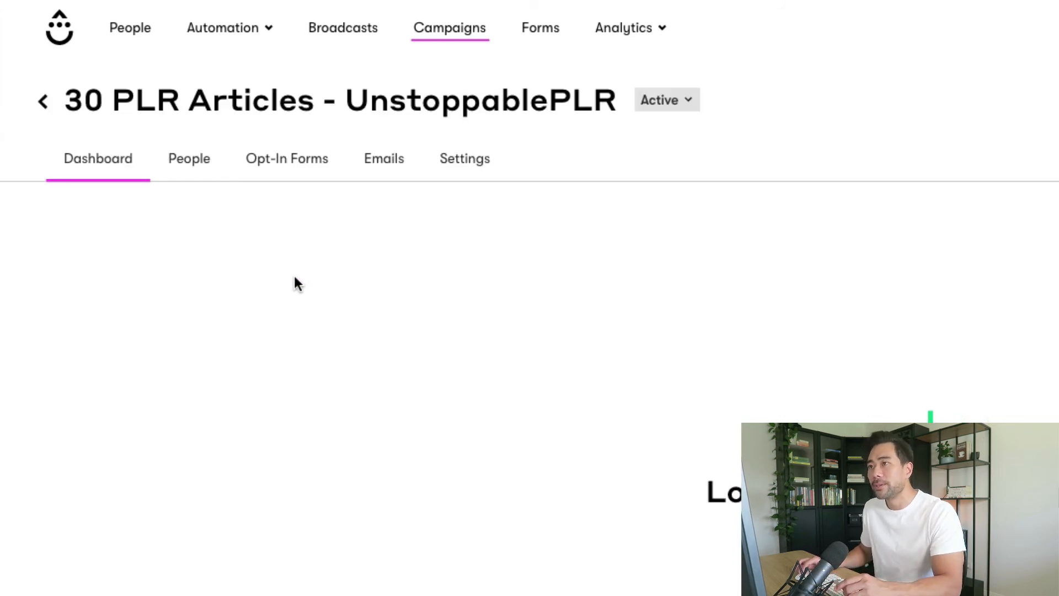
click(386, 160)
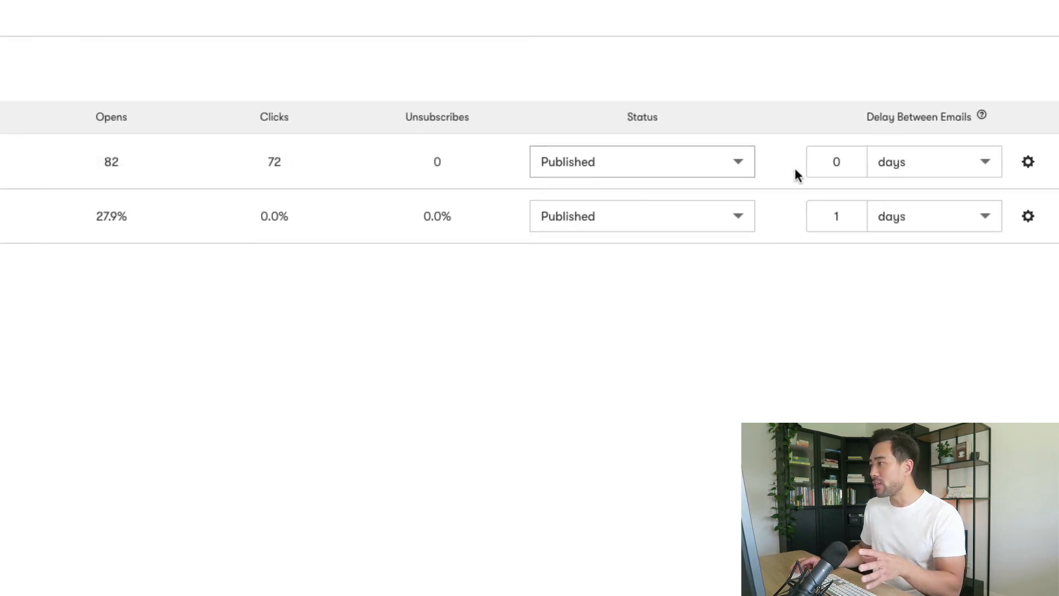
mouse_move(840, 164)
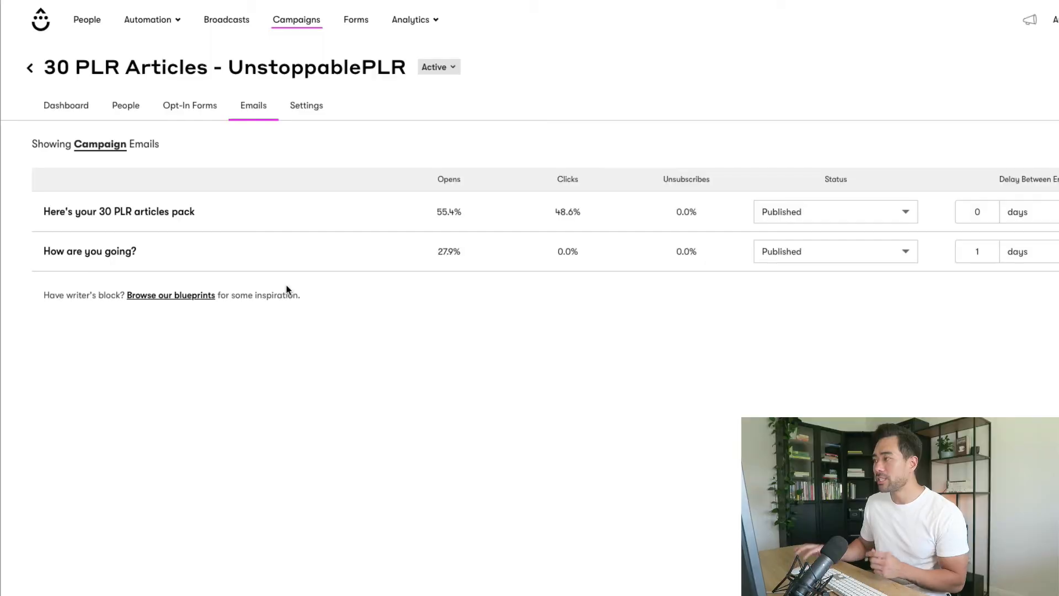
mouse_move(967, 251)
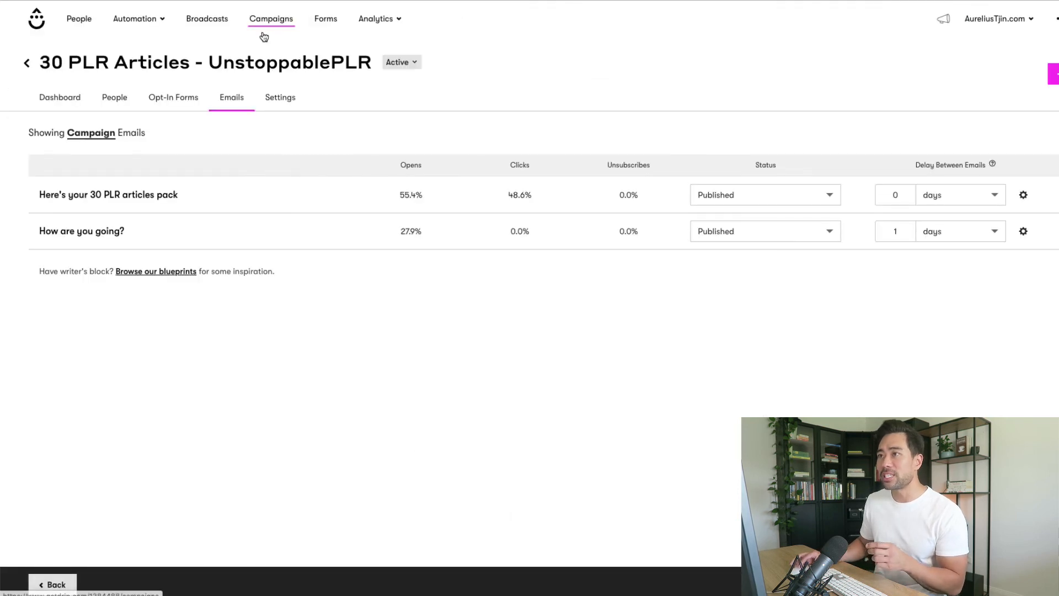
Copy the "30 PLR Articles" tag from Drip's people tags and paste it as the subscriber tag in Sumo's popup integration settings.
click(80, 22)
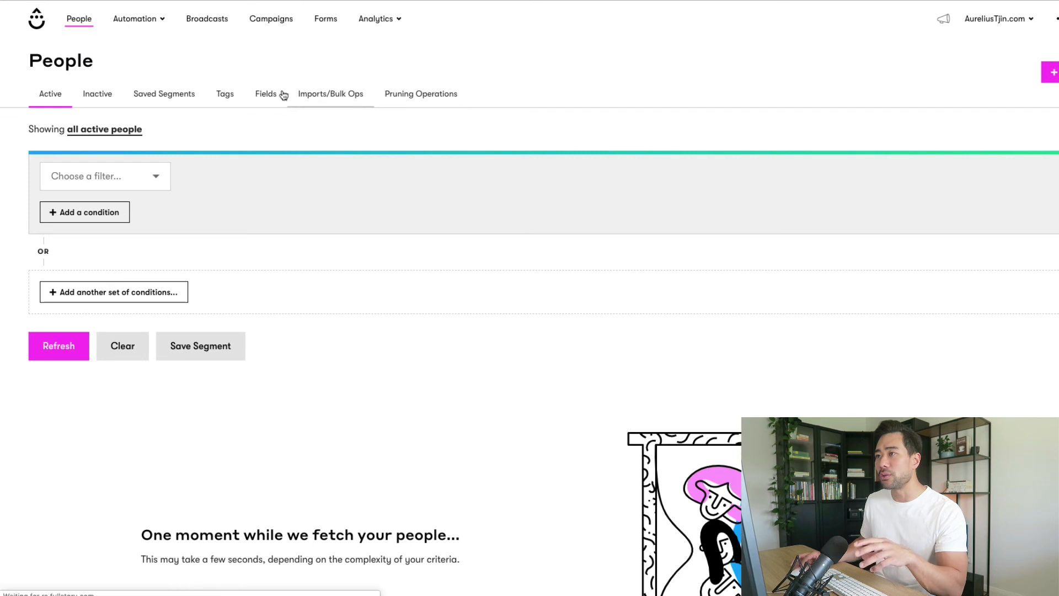
click(226, 96)
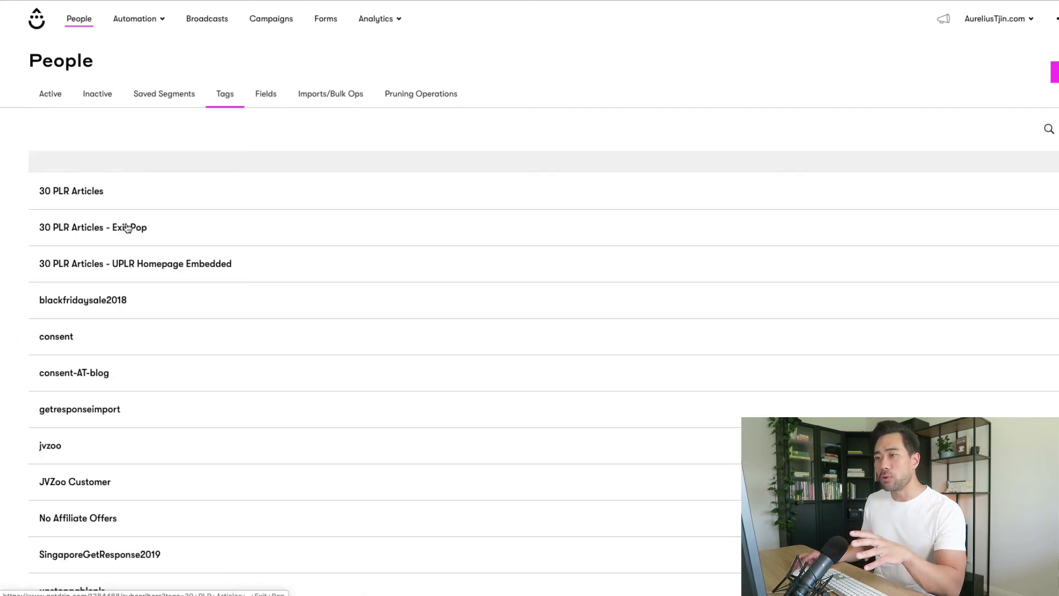
drag(134, 191, 40, 191)
key(ctrl+c)
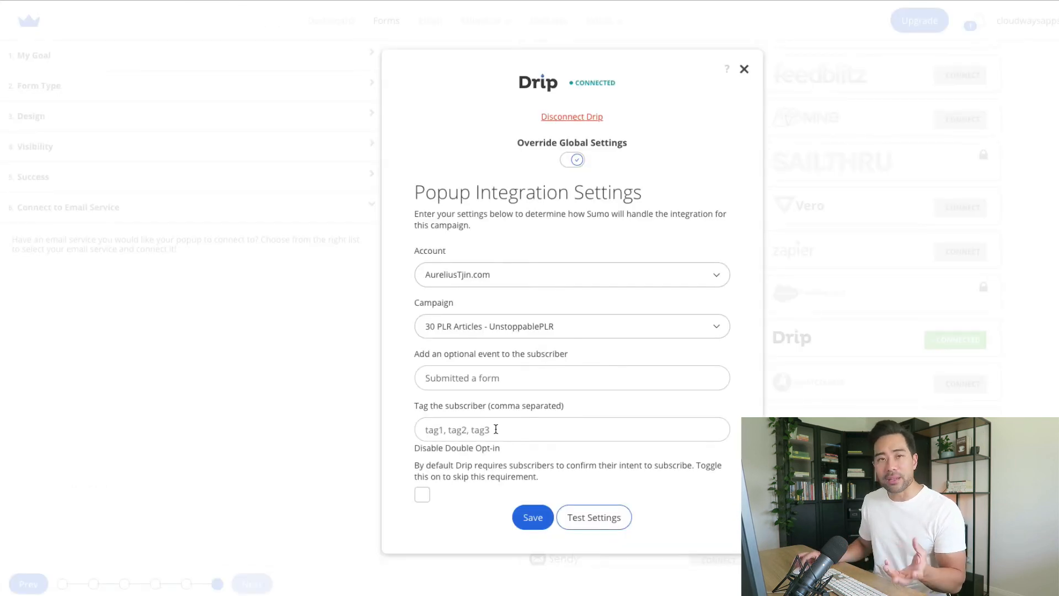
click(496, 429)
key(ctrl+v)
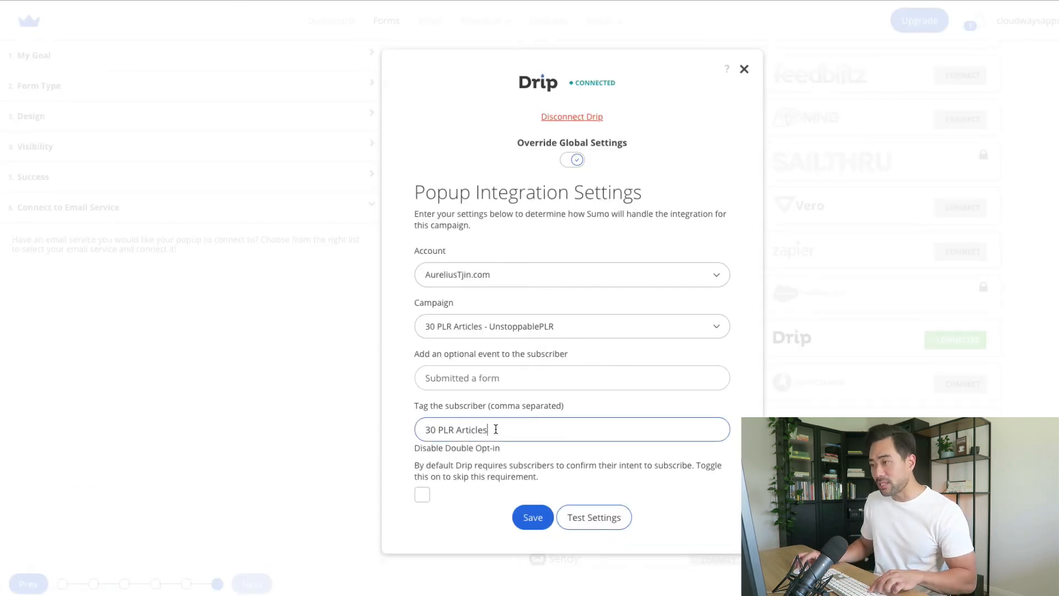
Save the Drip integration with double opt-in disabled and publish the popup form.
click(568, 405)
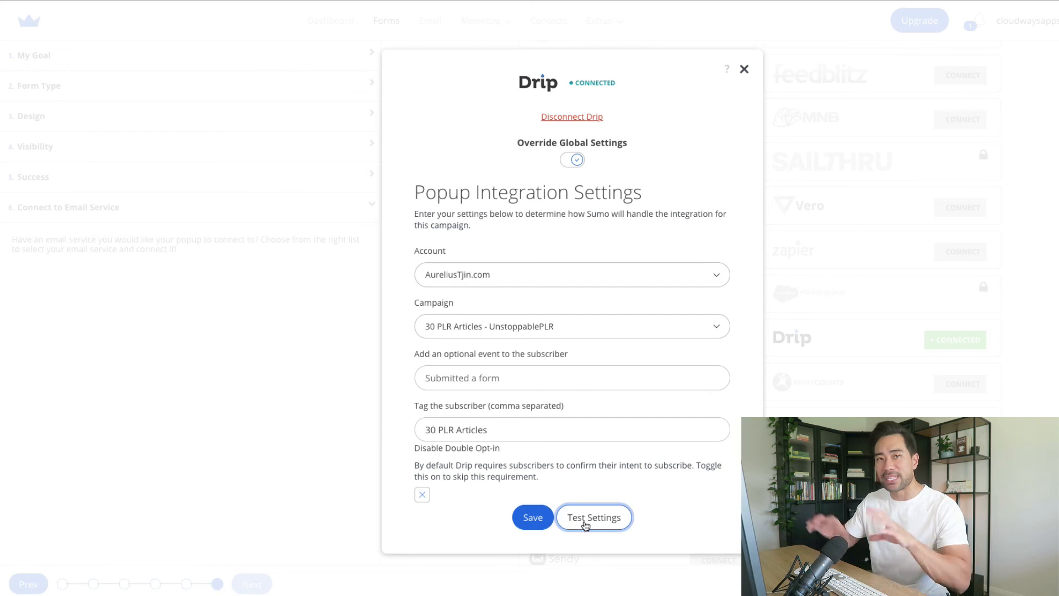
click(533, 517)
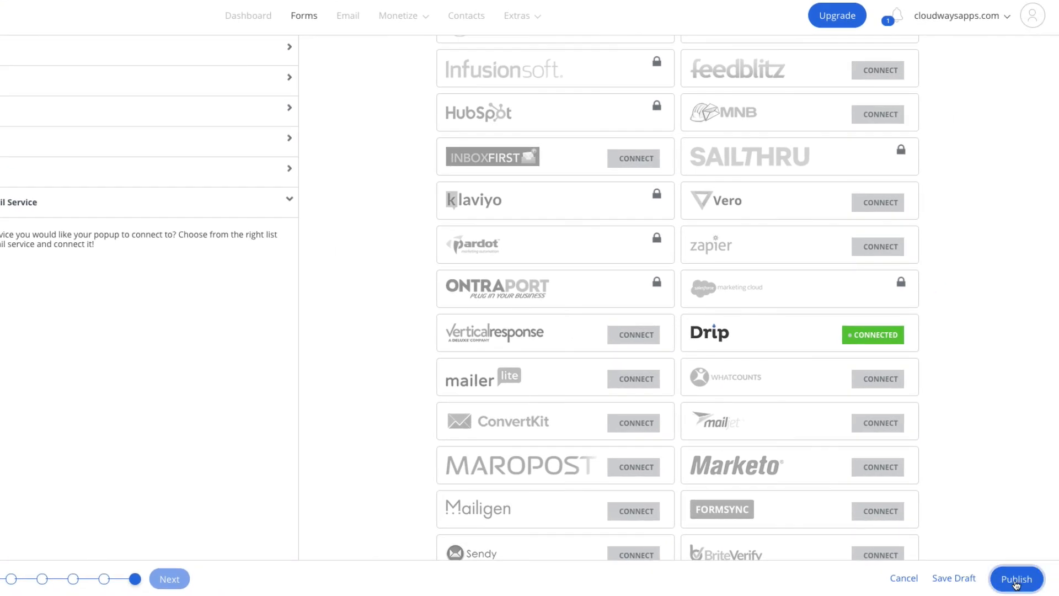
click(1015, 580)
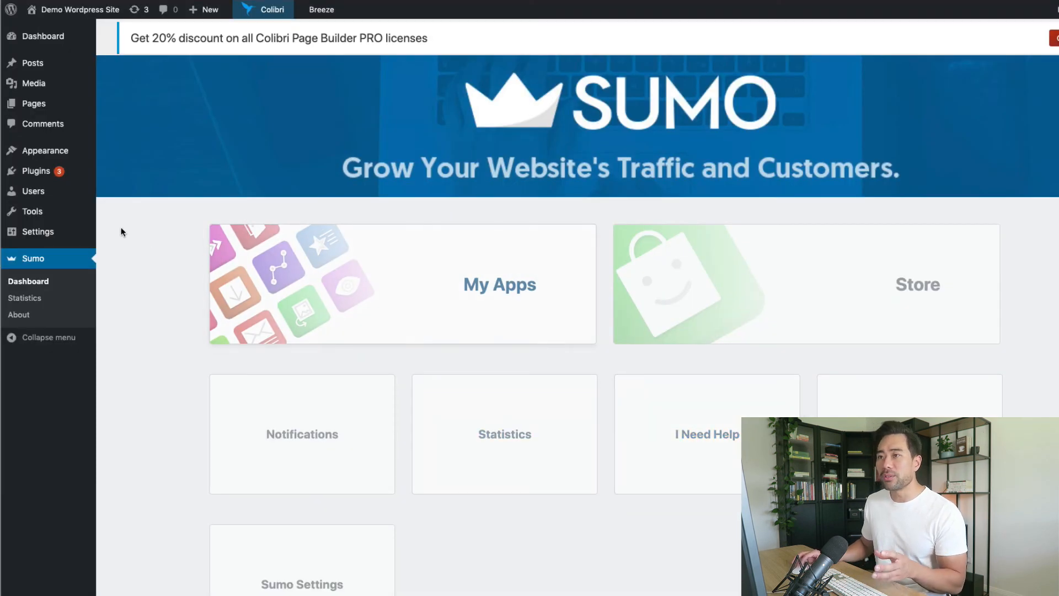
Switch to the WordPress admin and open the list of all pages.
mouse_move(84, 217)
mouse_move(98, 106)
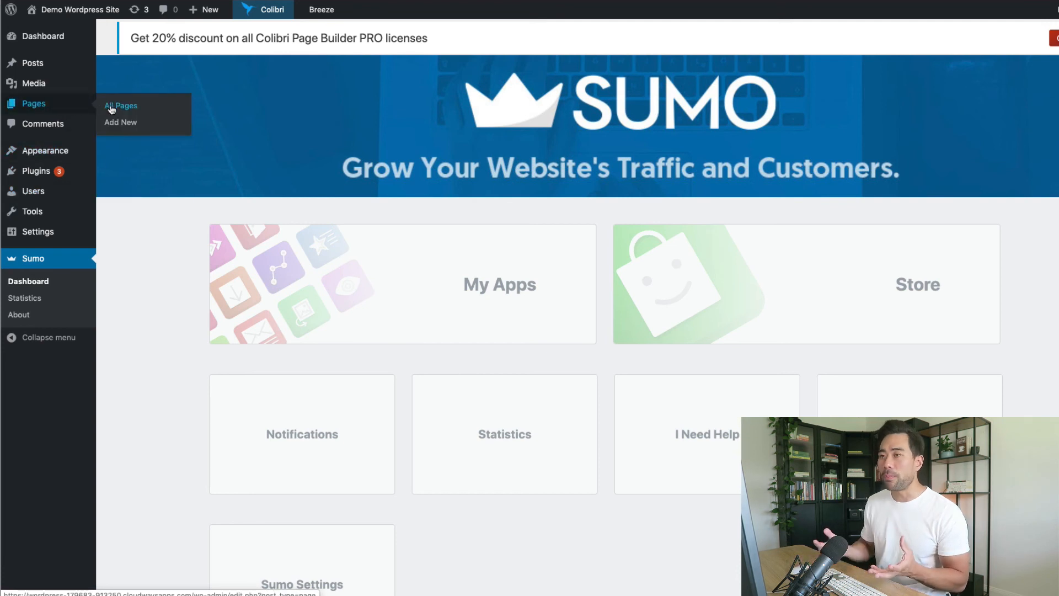
click(113, 108)
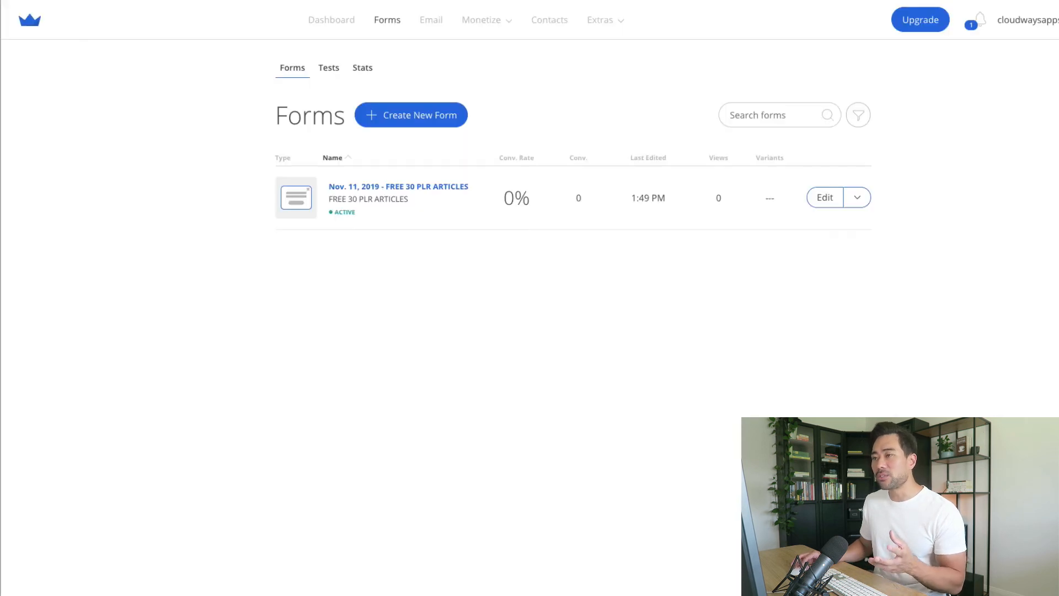
Return to Sumo, open the "Nov. 11, 2019 - FREE 30 PLR ARTICLES" form and check its visibility settings.
click(407, 185)
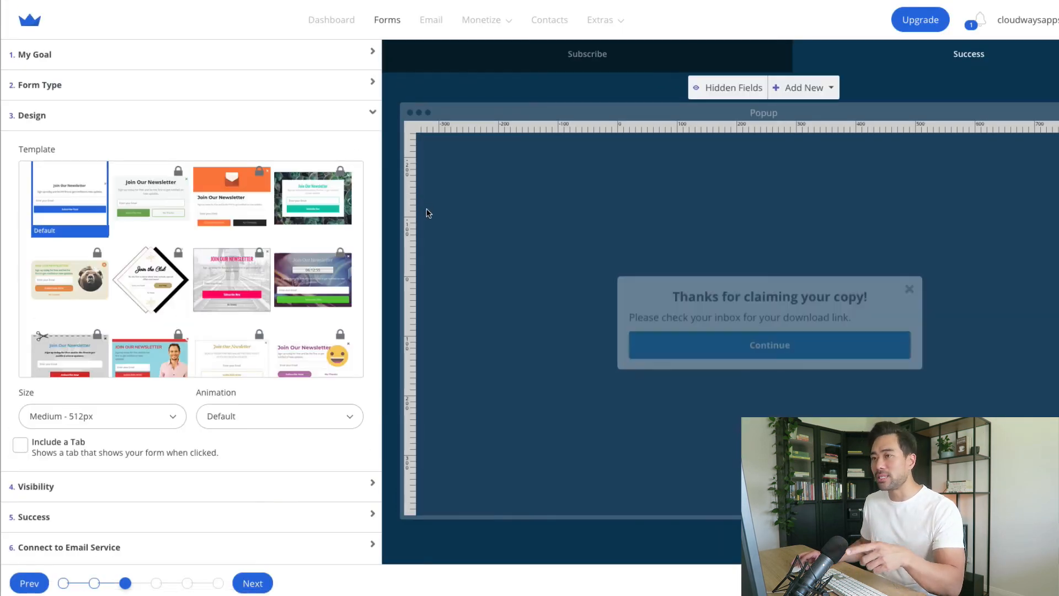
click(25, 488)
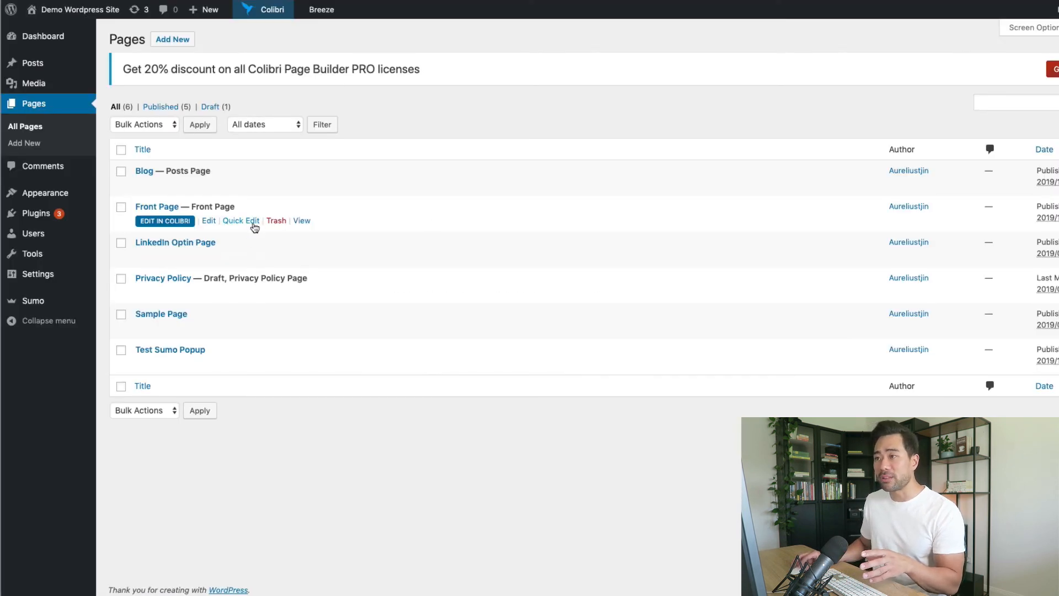
View the site's Front Page from the WordPress page list in a new browser tab.
click(303, 221)
right_click(302, 222)
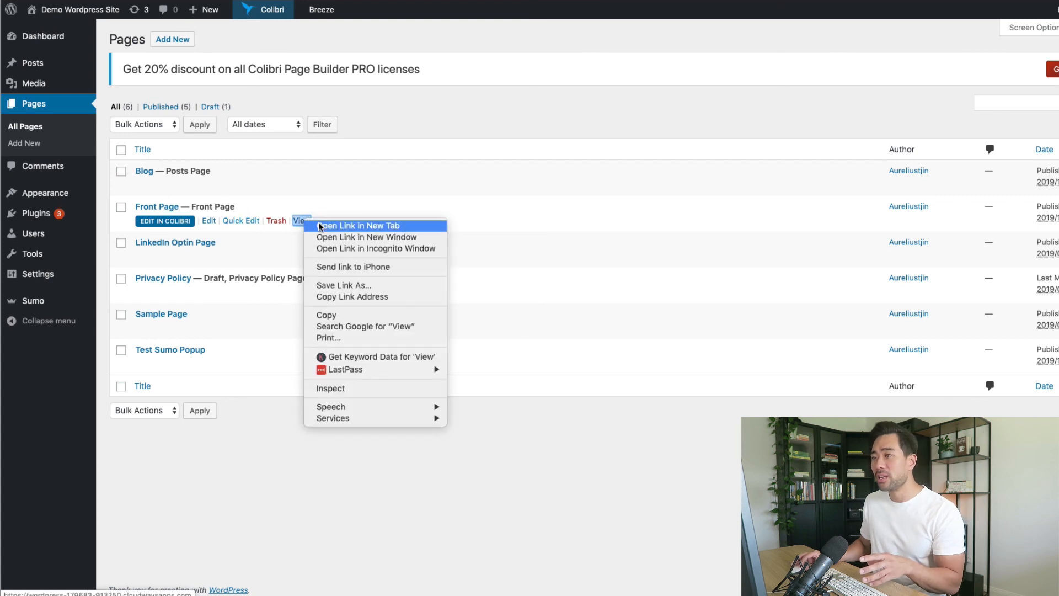
click(319, 226)
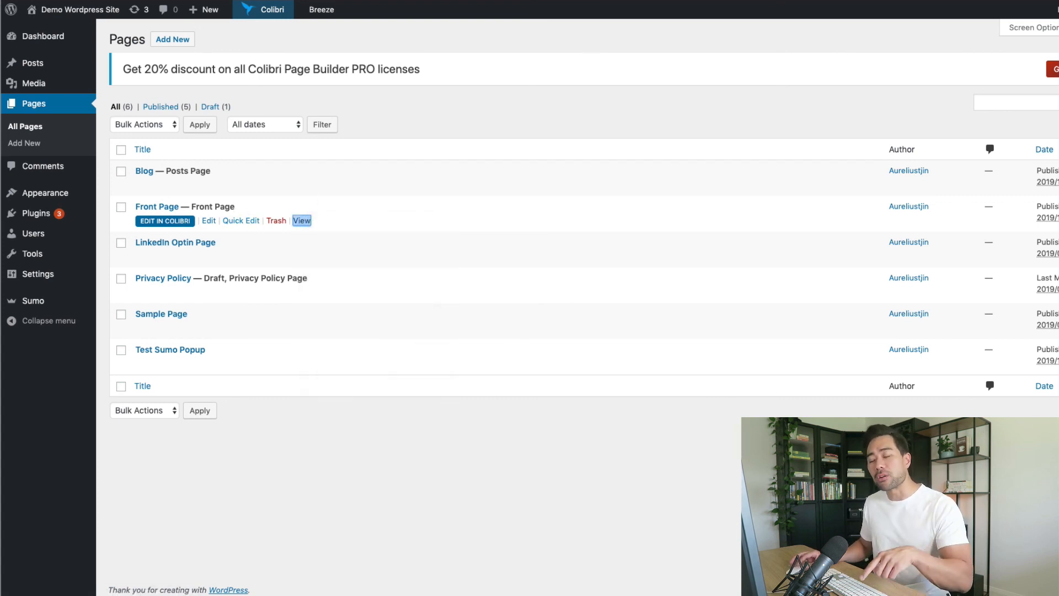
key(ctrl+Tab)
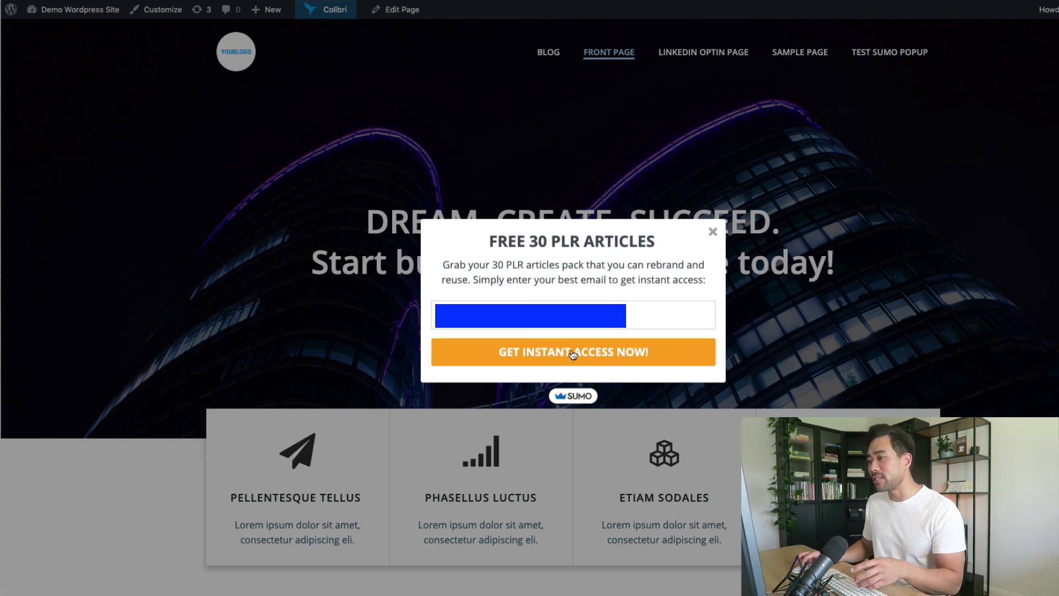
Submit the opt-in popup on the Front Page and continue past the thank-you message to the page content.
click(551, 352)
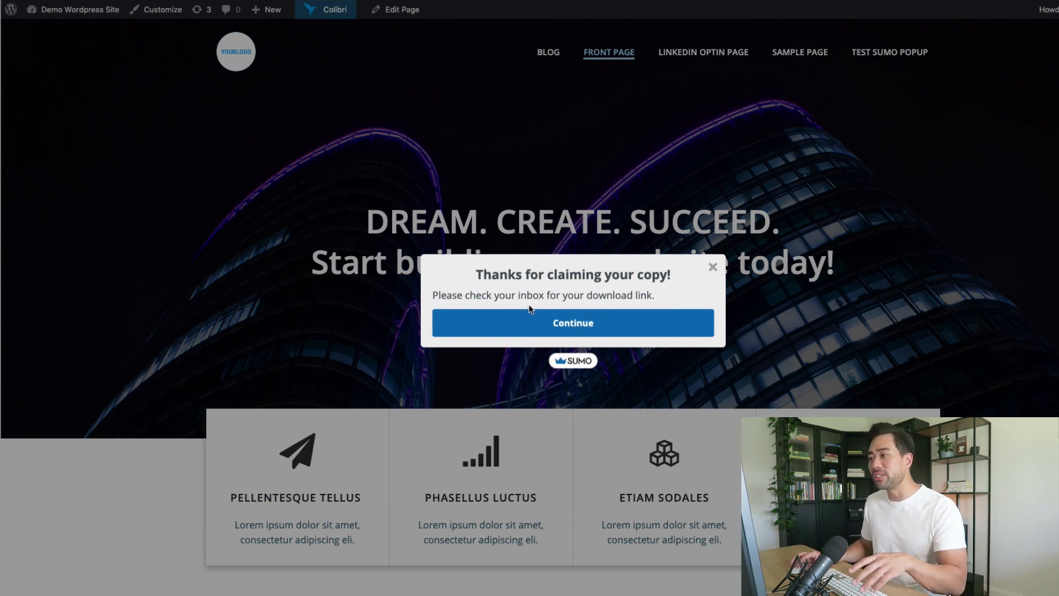
click(572, 332)
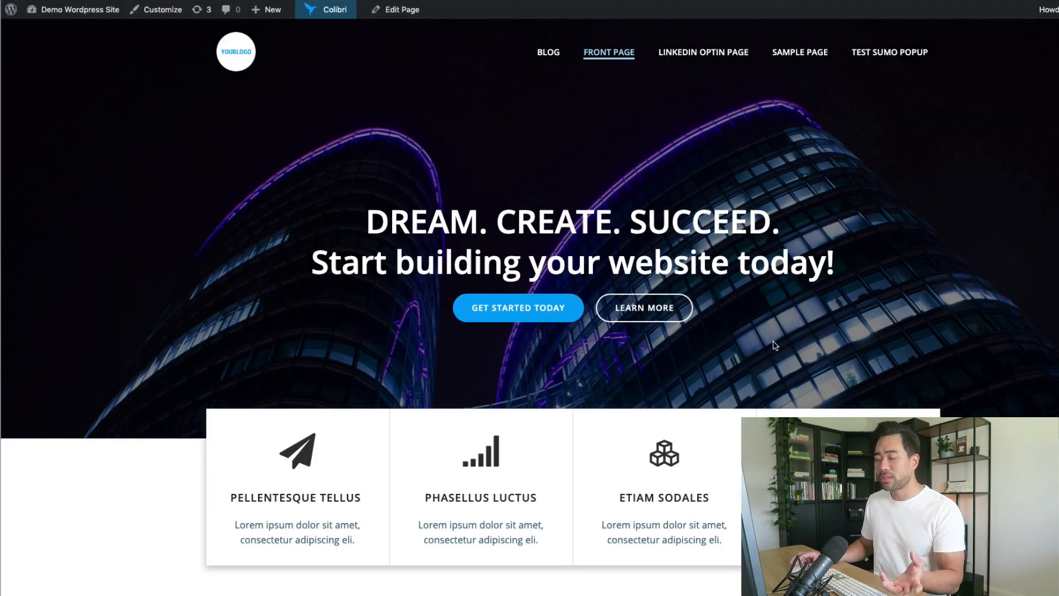
scroll(775, 344, down, 5)
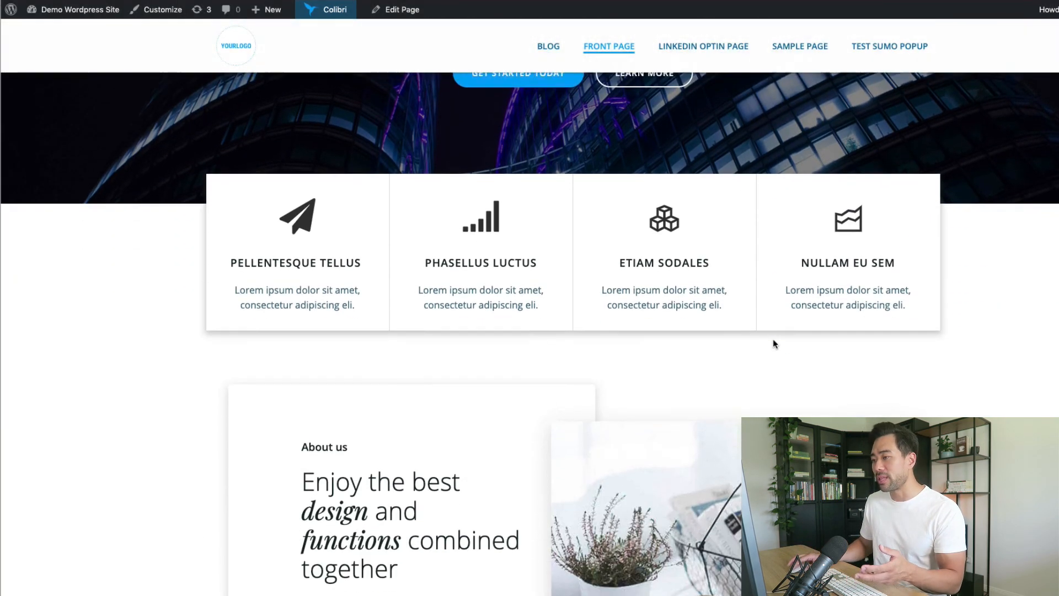